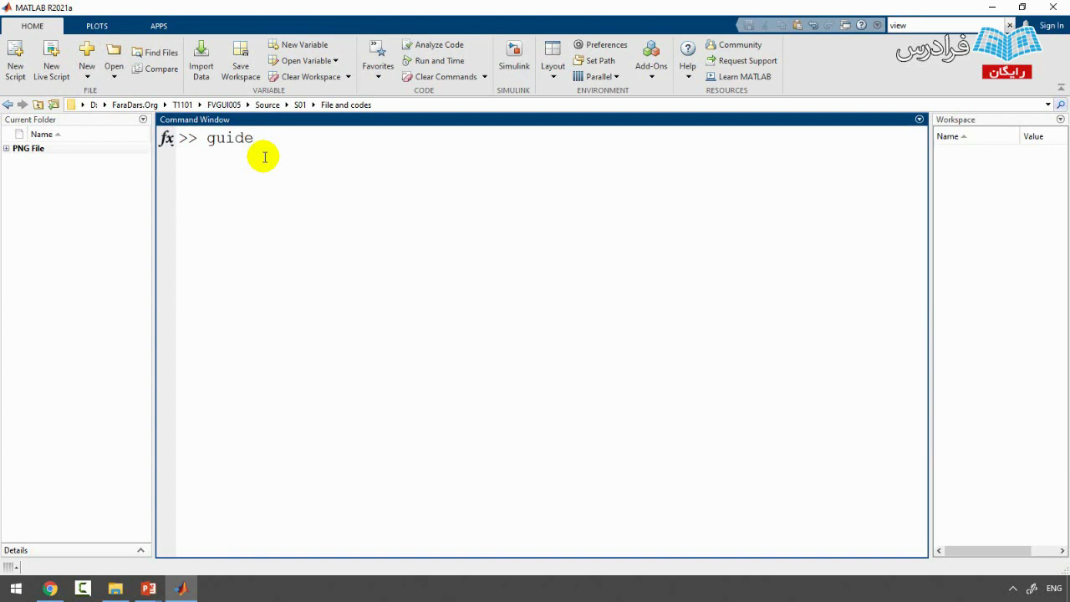
Launch GUIDE with the guide command, close its untitled figure and read the removal warning in the Command Window.
{"action": "key", "text": "Return"}
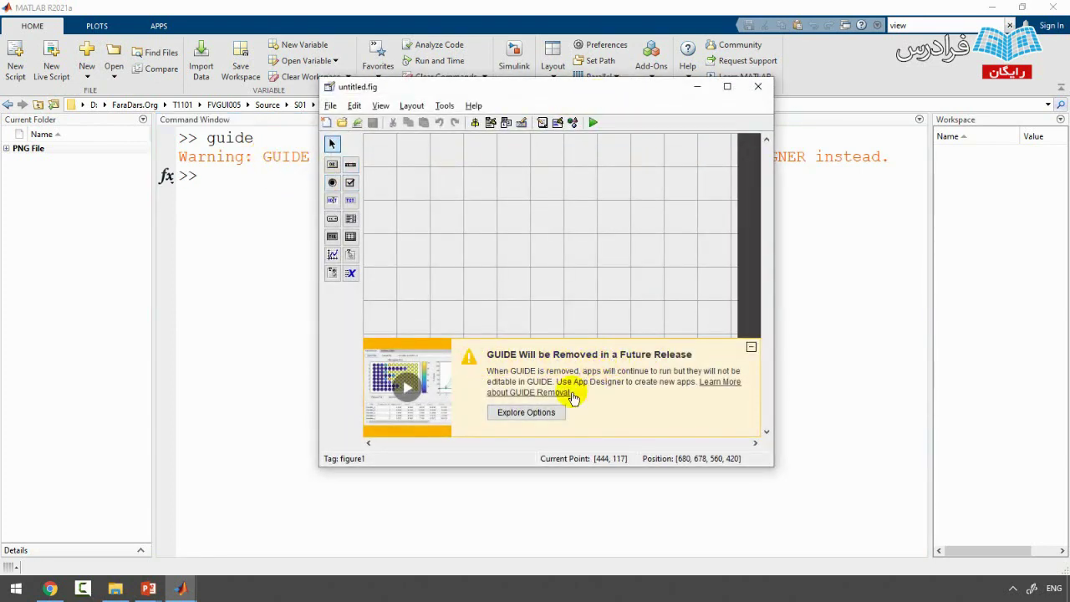
{"action": "left_click", "coordinate": [757, 90]}
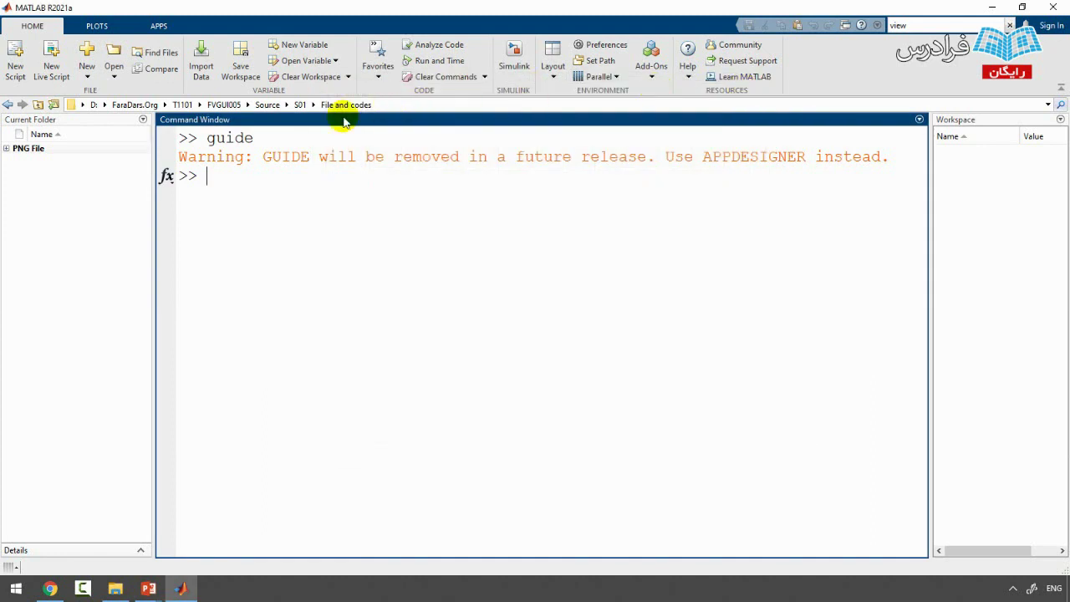
{"action": "double_click", "coordinate": [243, 142]}
{"action": "left_click", "coordinate": [270, 192]}
{"action": "double_click", "coordinate": [761, 159]}
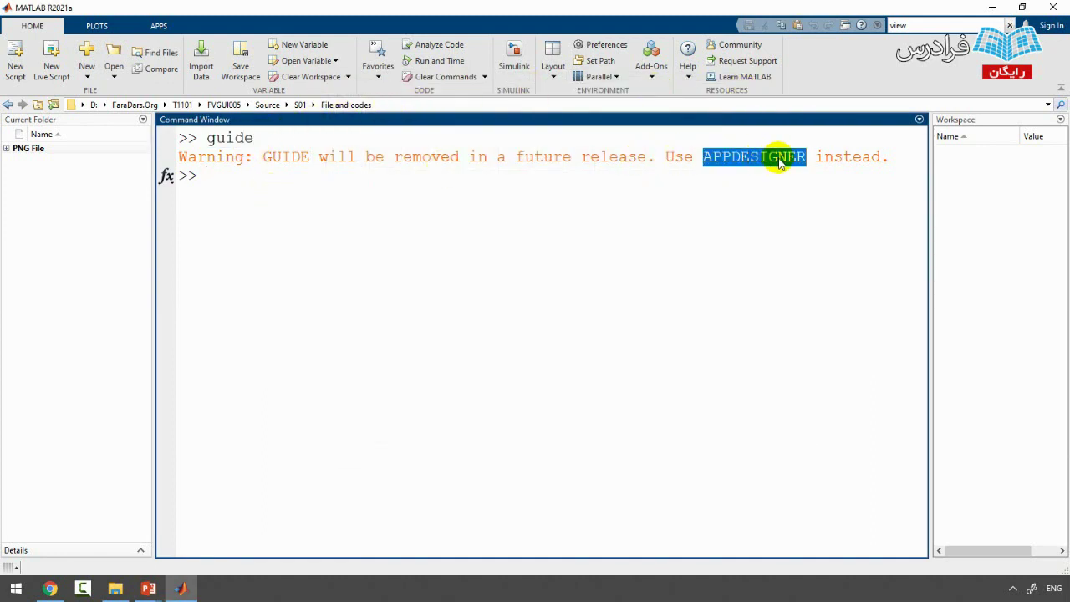
{"action": "left_click", "coordinate": [424, 180]}
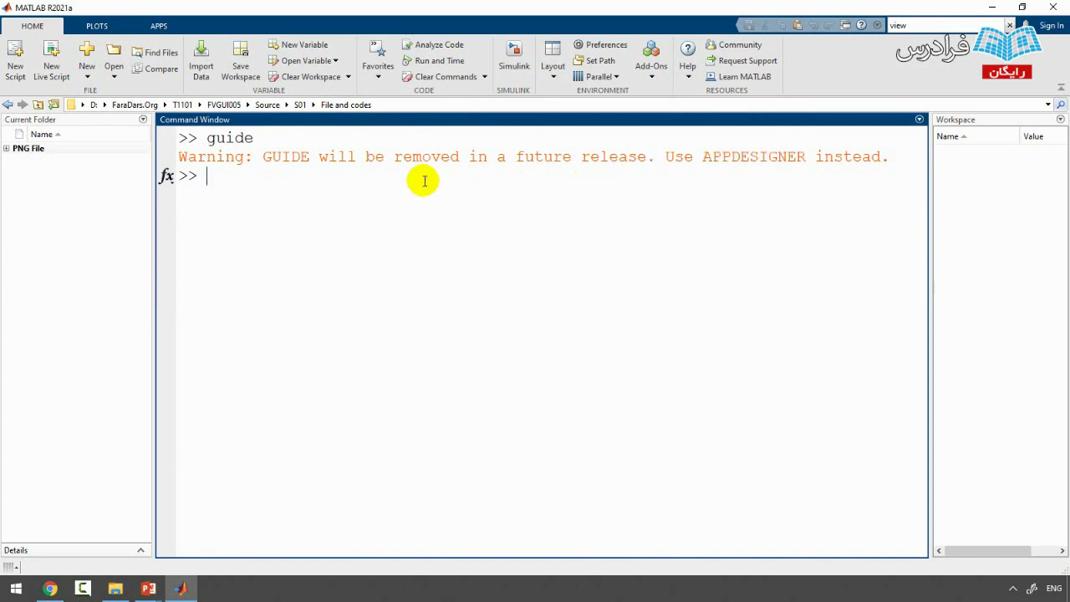
Launch App Designer from the Command Window with the appdesigner command.
{"action": "type", "text": "appde"}
{"action": "key", "text": "Up"}
{"action": "key", "text": "Return"}
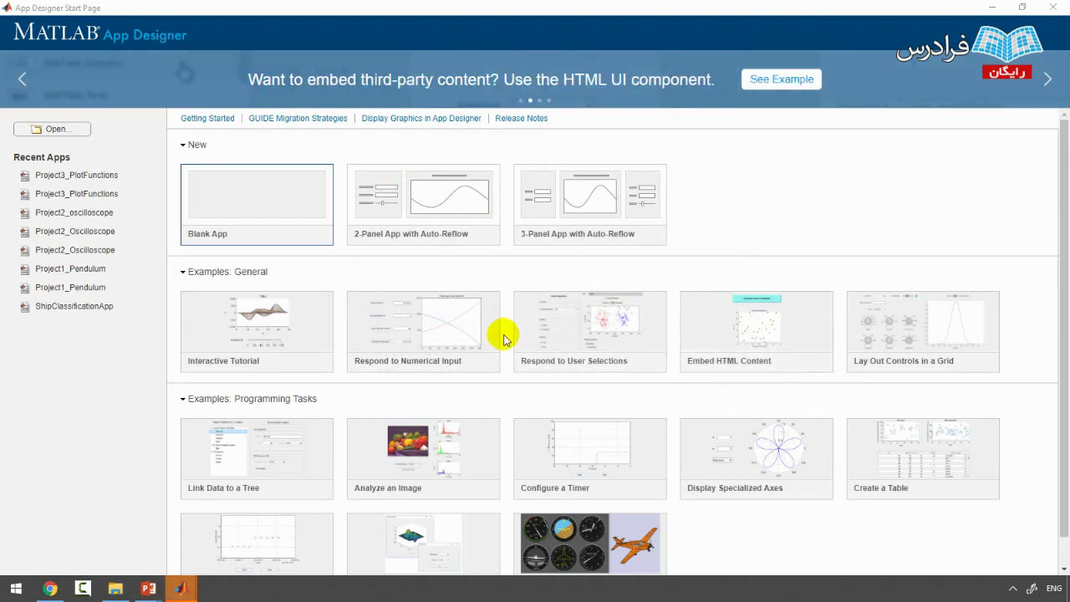
Look through the app templates, the examples and the recent apps on the App Designer start page.
{"action": "scroll", "coordinate": [530, 355], "scroll_direction": "down", "scroll_amount": 2}
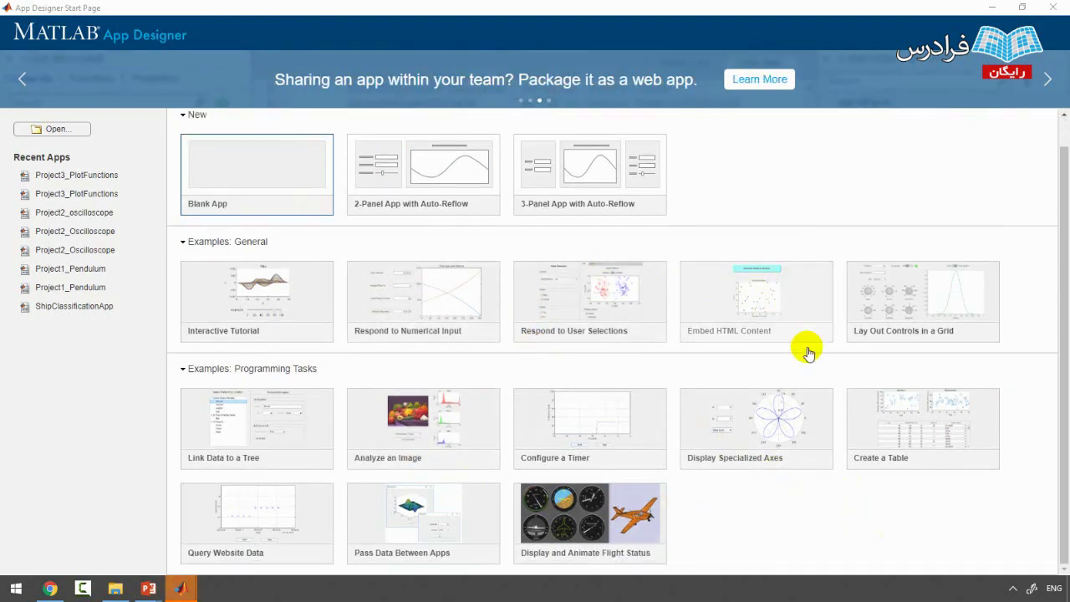
{"action": "left_click", "coordinate": [70, 268]}
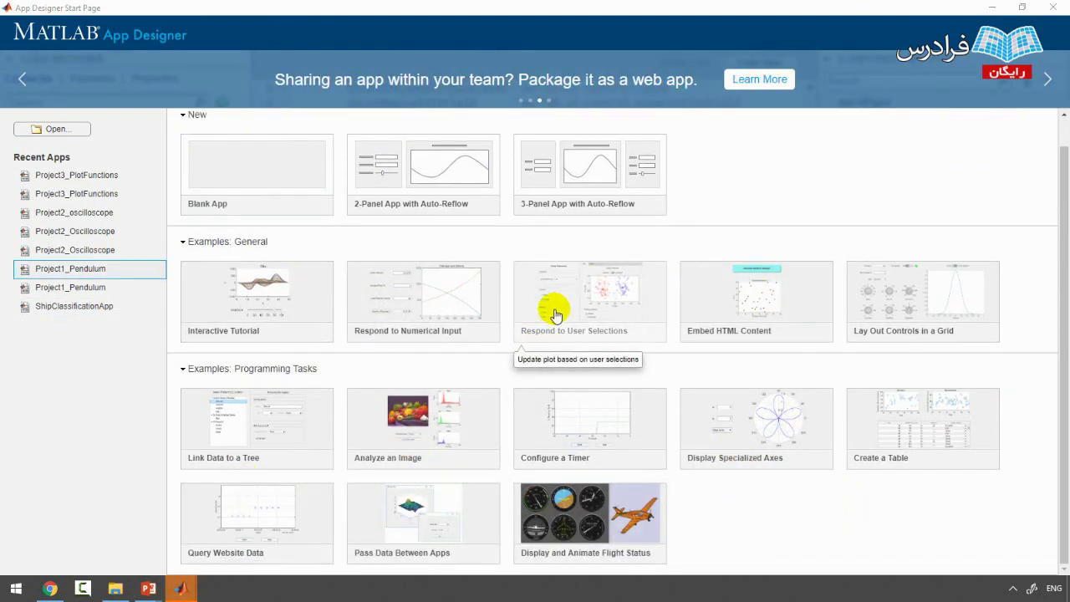
{"action": "scroll", "coordinate": [562, 330], "scroll_direction": "up", "scroll_amount": 2}
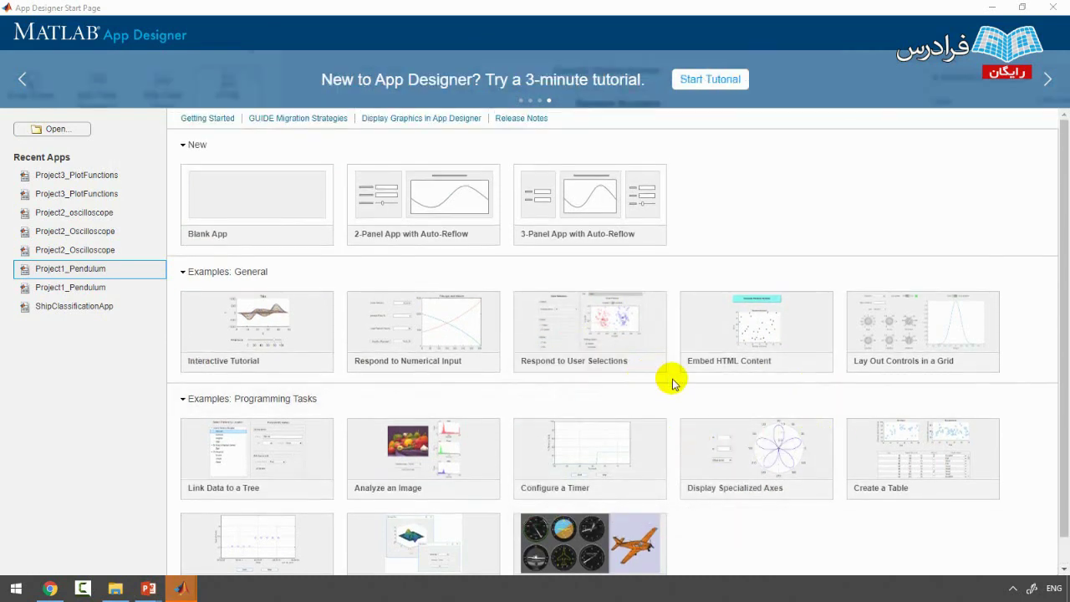
{"action": "key", "text": "Up"}
{"action": "key", "text": "Up"}
{"action": "key", "text": "Up"}
{"action": "key", "text": "Up"}
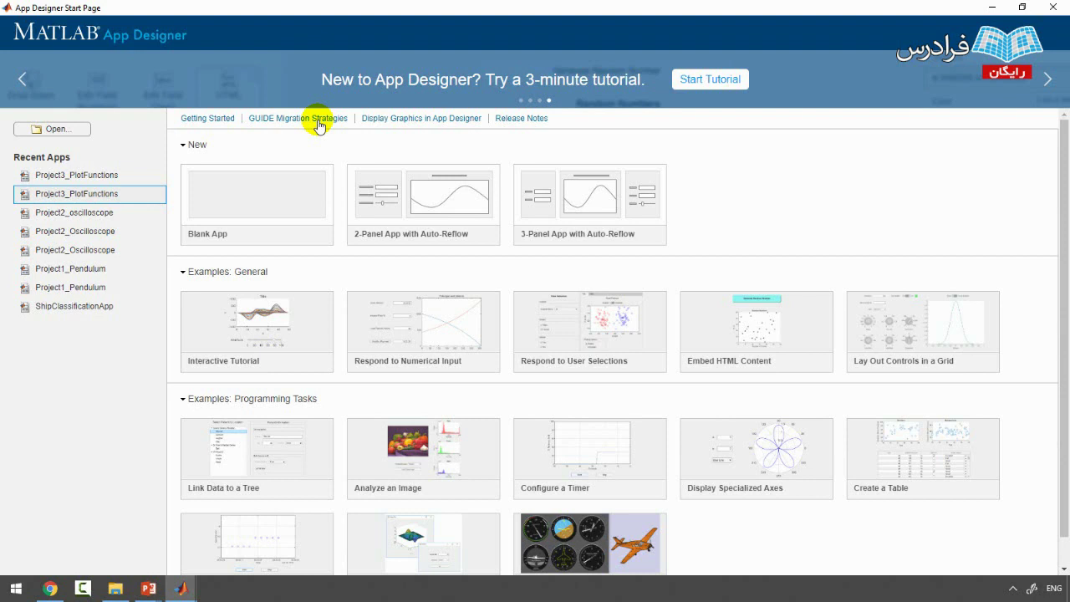
Create a new blank app and save it as mainApp in the File and codes folder.
{"action": "left_click", "coordinate": [270, 203]}
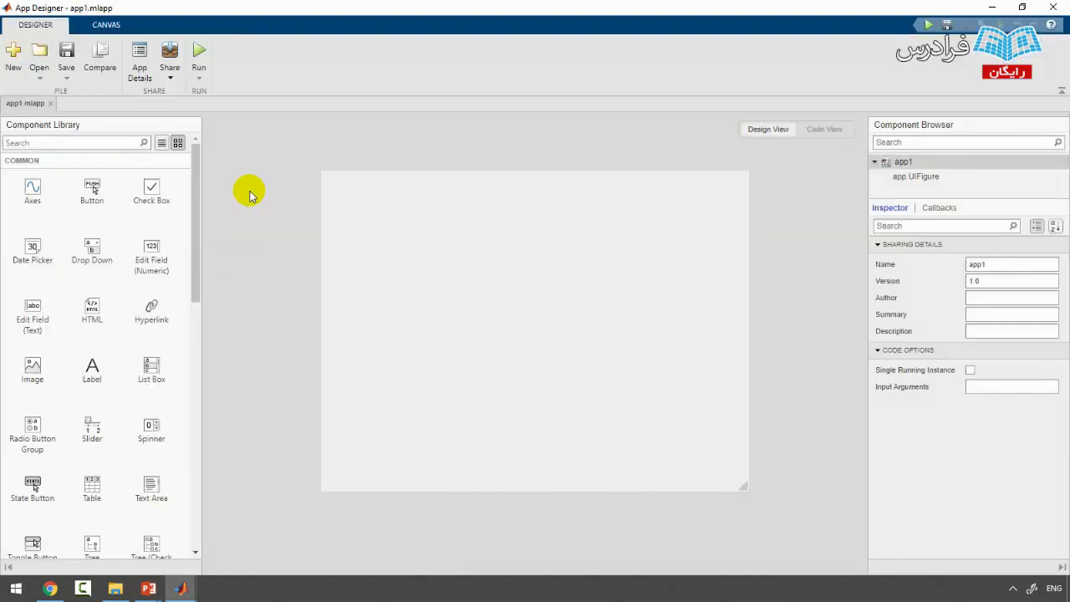
{"action": "key", "text": "ctrl+s"}
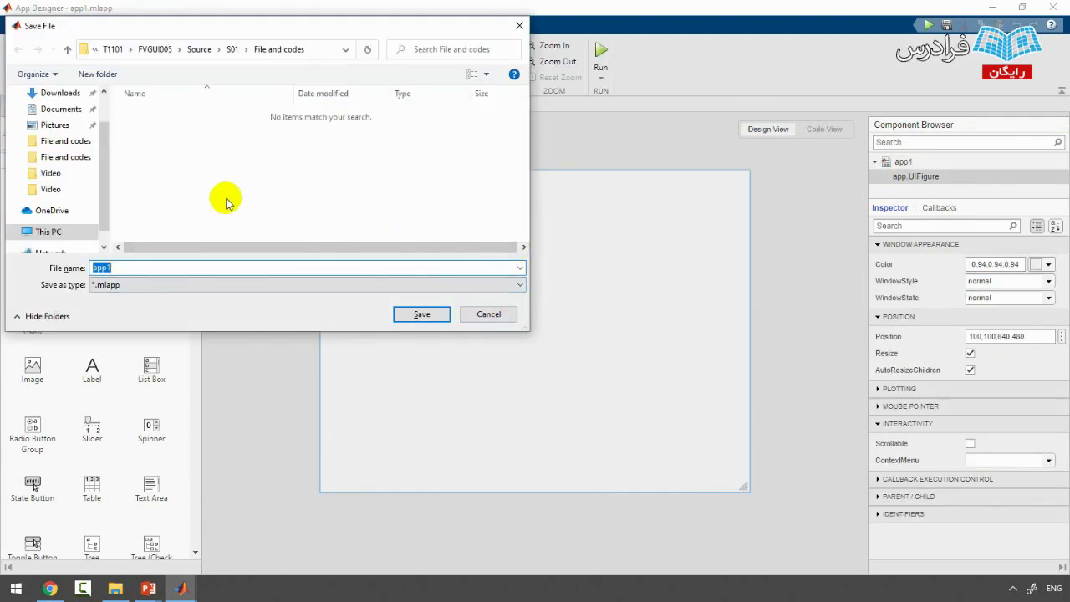
{"action": "type", "text": "mainApp"}
{"action": "key", "text": "Return"}
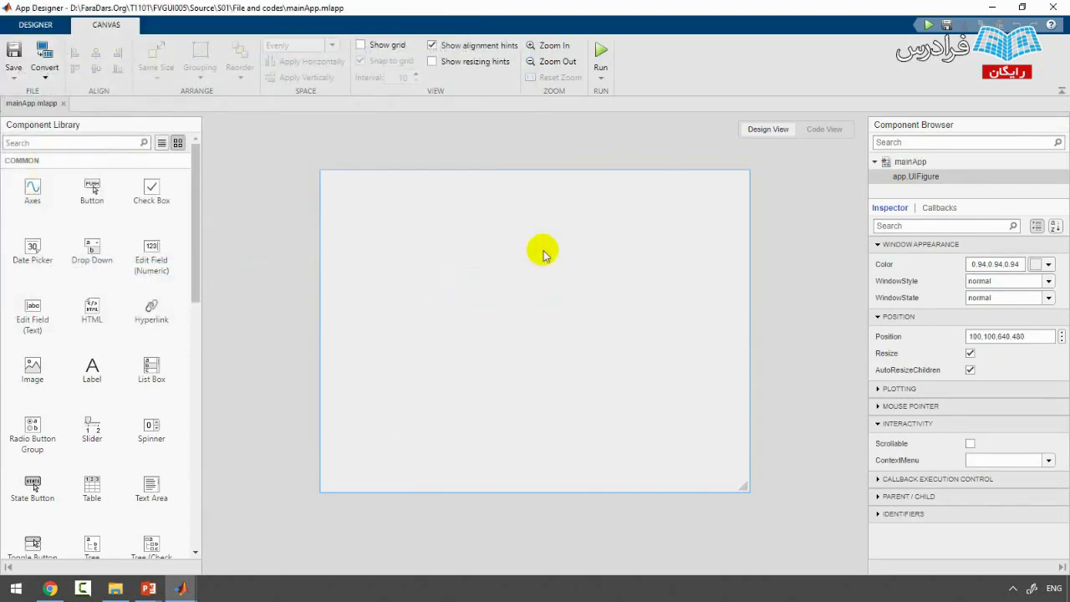
Examine the designer and canvas tools and browse the Component Library from the common components through the aerospace instruments.
{"action": "left_click", "coordinate": [54, 27]}
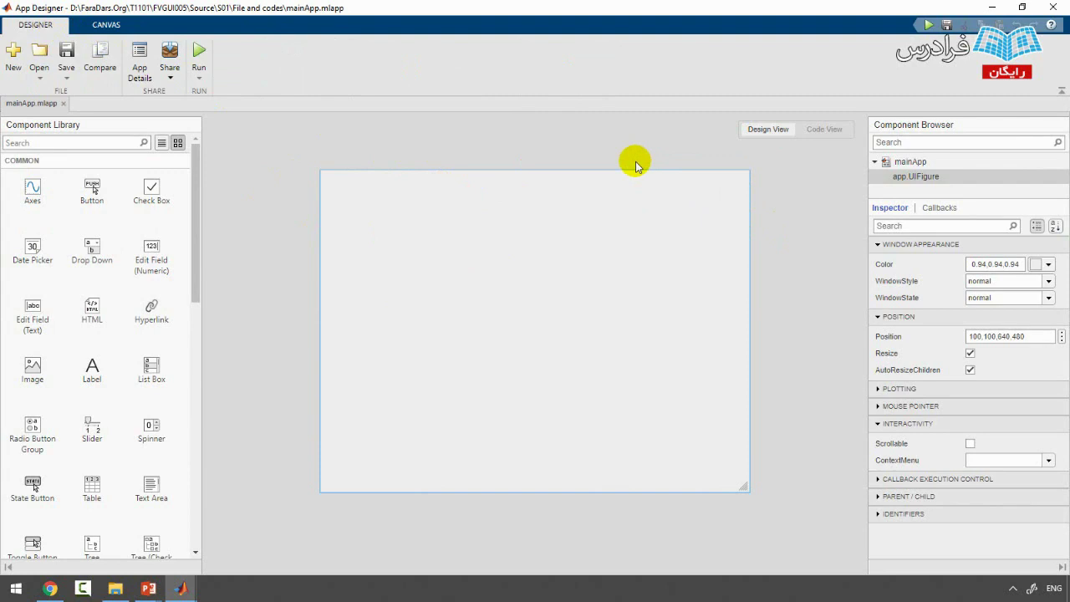
{"action": "left_click", "coordinate": [105, 24]}
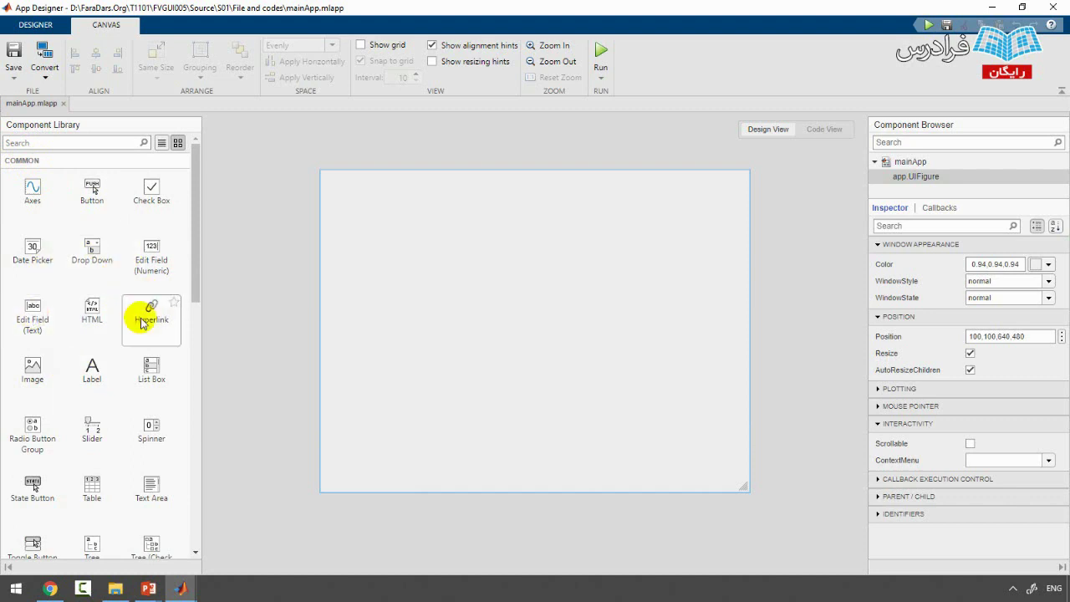
{"action": "scroll", "coordinate": [107, 309], "scroll_direction": "down", "scroll_amount": 3}
{"action": "scroll", "coordinate": [109, 303], "scroll_direction": "down", "scroll_amount": 2}
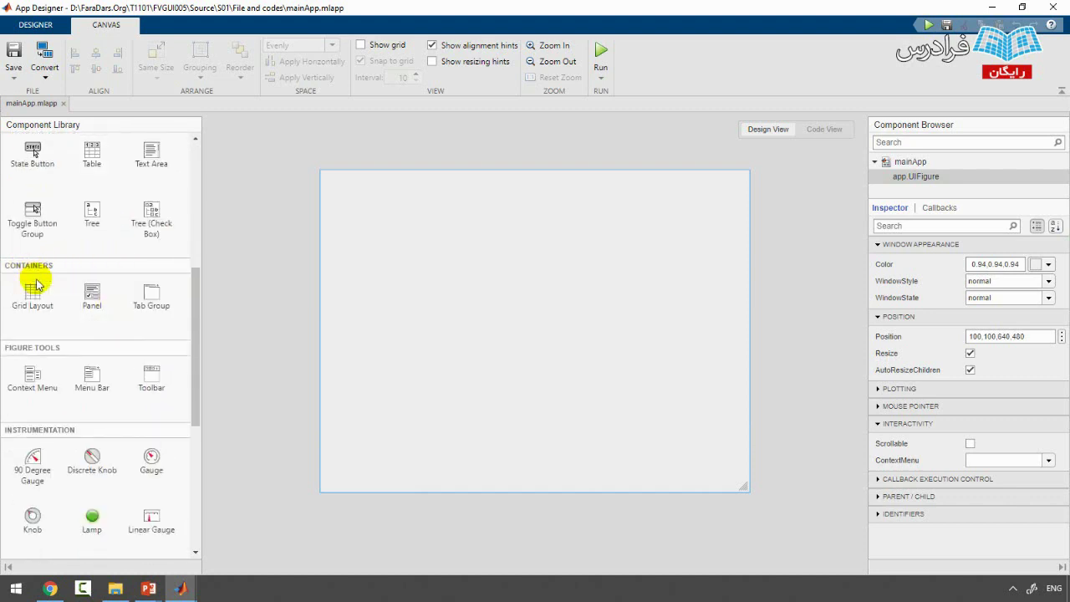
{"action": "scroll", "coordinate": [70, 300], "scroll_direction": "down", "scroll_amount": 1}
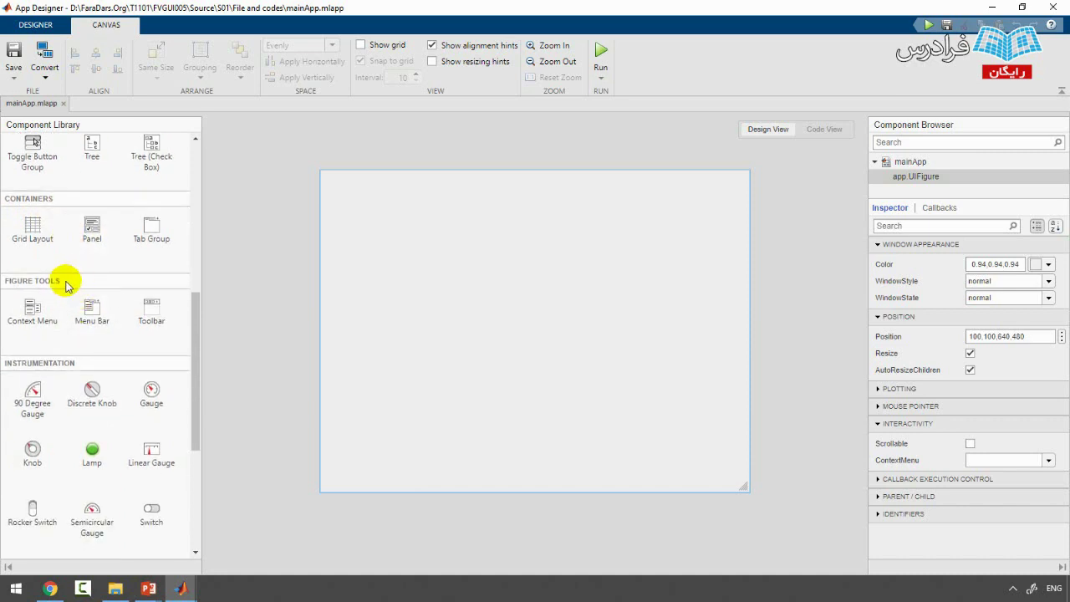
{"action": "scroll", "coordinate": [94, 293], "scroll_direction": "down", "scroll_amount": 2}
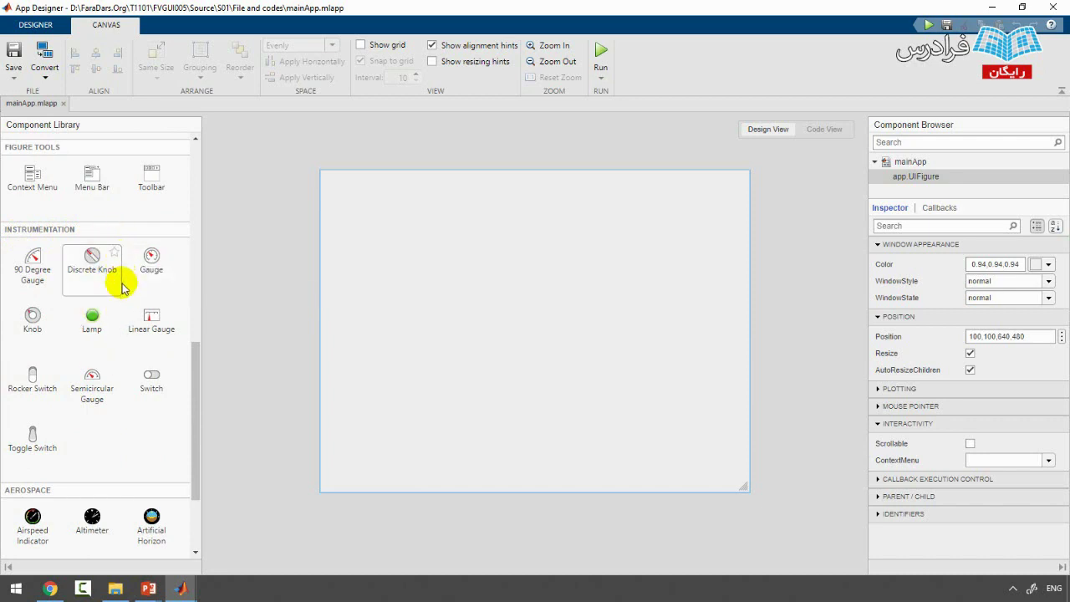
{"action": "scroll", "coordinate": [122, 313], "scroll_direction": "down", "scroll_amount": 1}
{"action": "scroll", "coordinate": [122, 313], "scroll_direction": "down", "scroll_amount": 1}
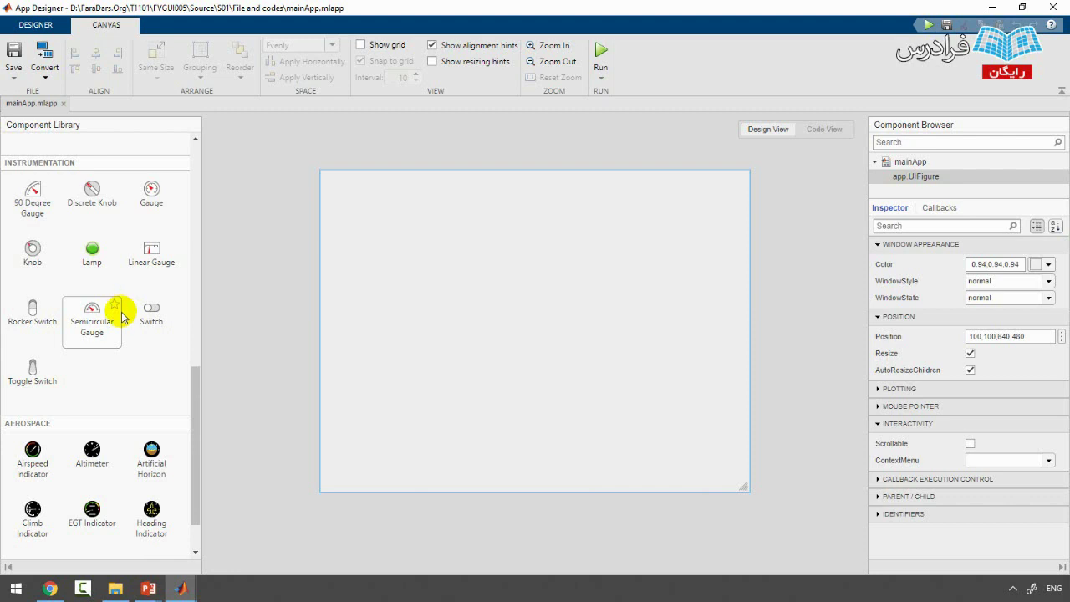
{"action": "scroll", "coordinate": [121, 334], "scroll_direction": "down", "scroll_amount": 2}
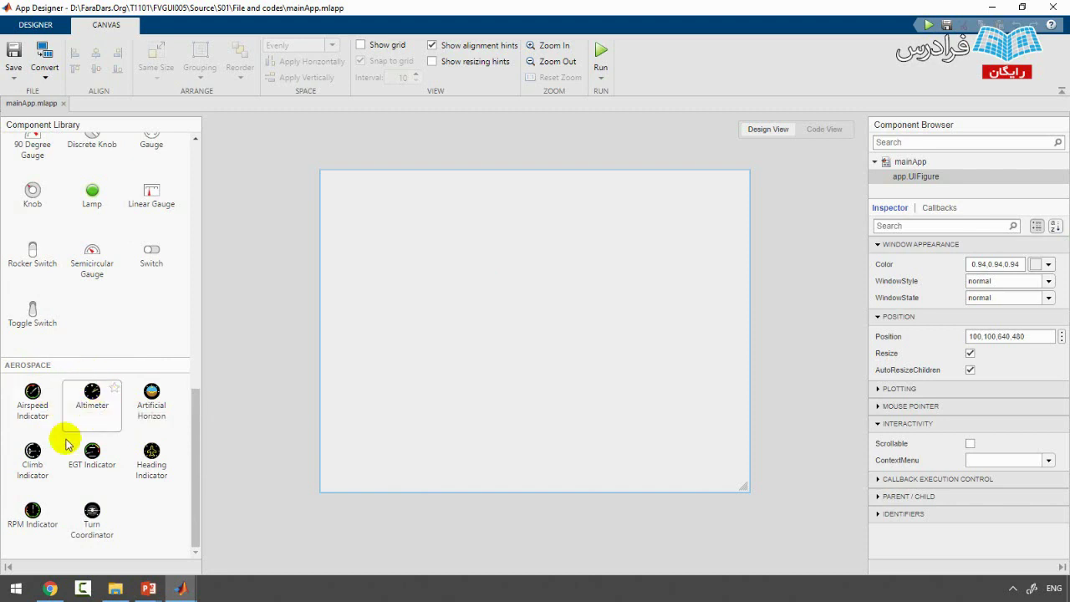
{"action": "scroll", "coordinate": [126, 360], "scroll_direction": "up", "scroll_amount": 15}
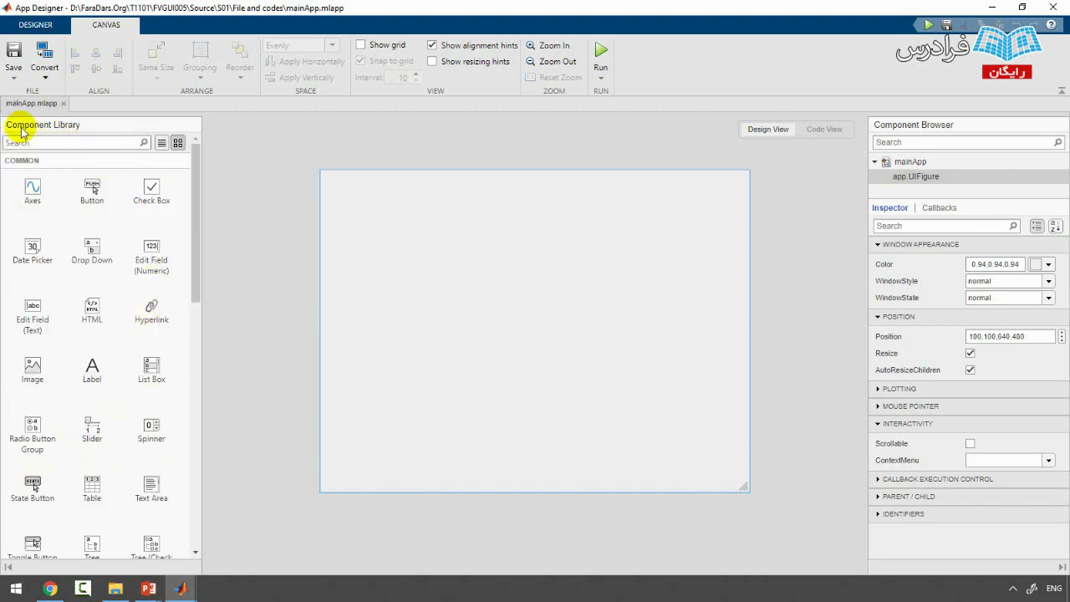
Search the Component Library for "text" and clear the search.
{"action": "left_click", "coordinate": [72, 143]}
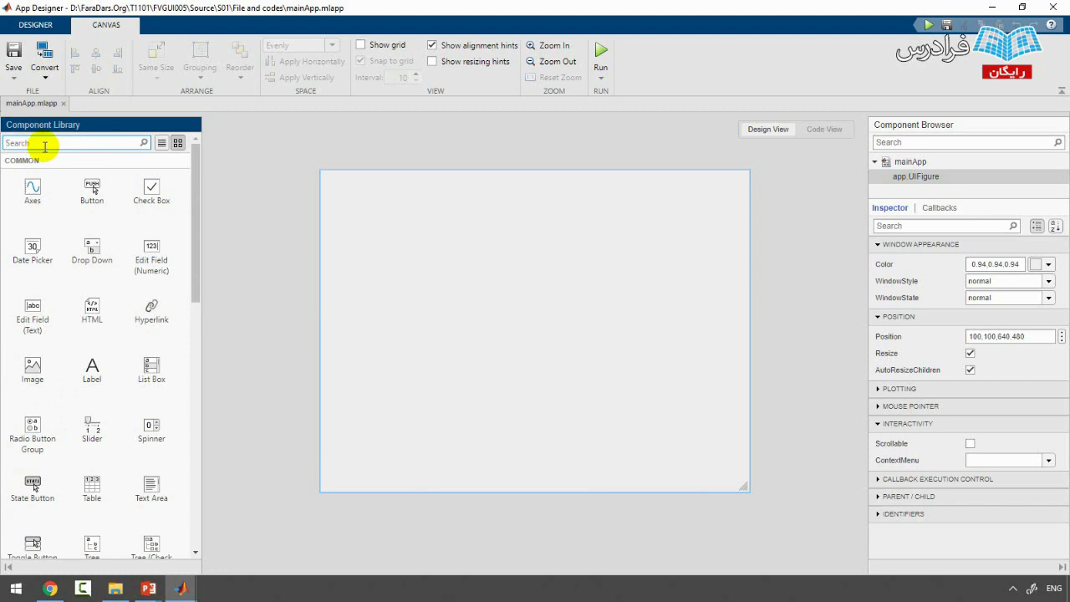
{"action": "scroll", "coordinate": [92, 251], "scroll_direction": "down", "scroll_amount": 8}
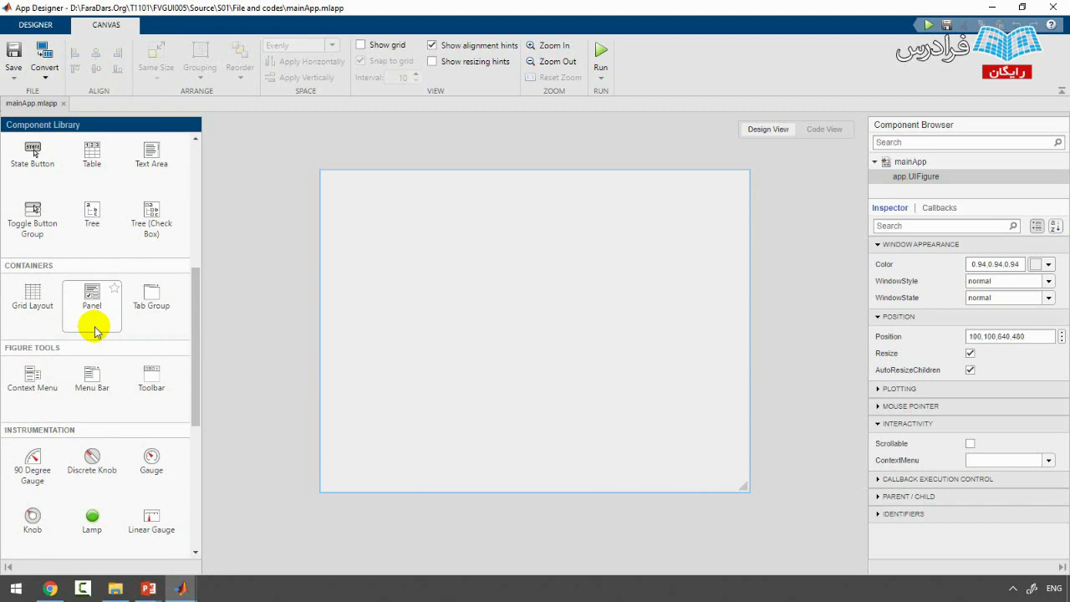
{"action": "scroll", "coordinate": [100, 309], "scroll_direction": "up", "scroll_amount": 8}
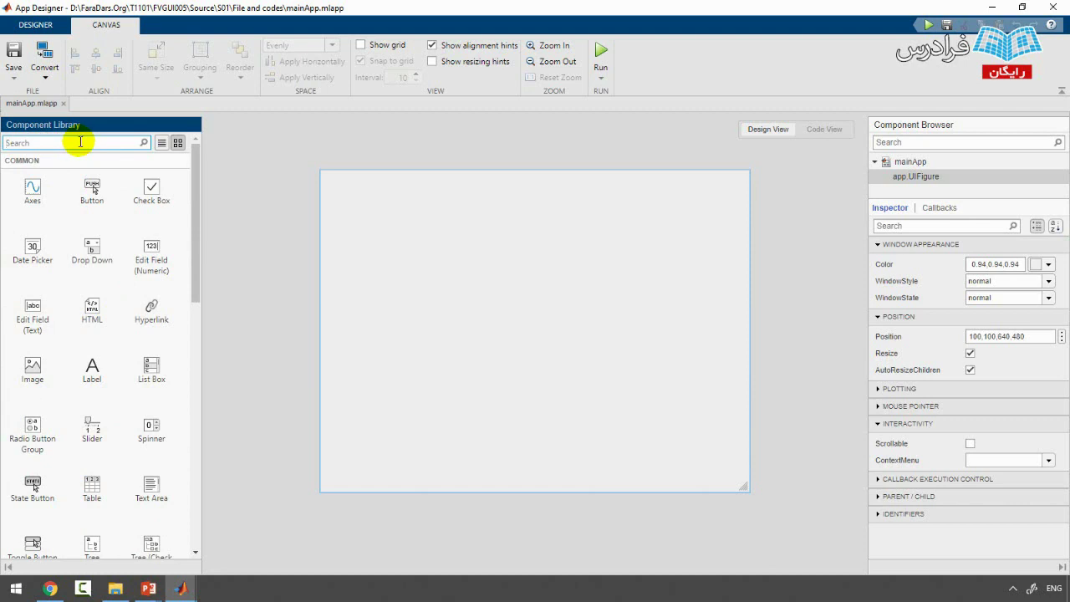
{"action": "type", "text": "ext"}
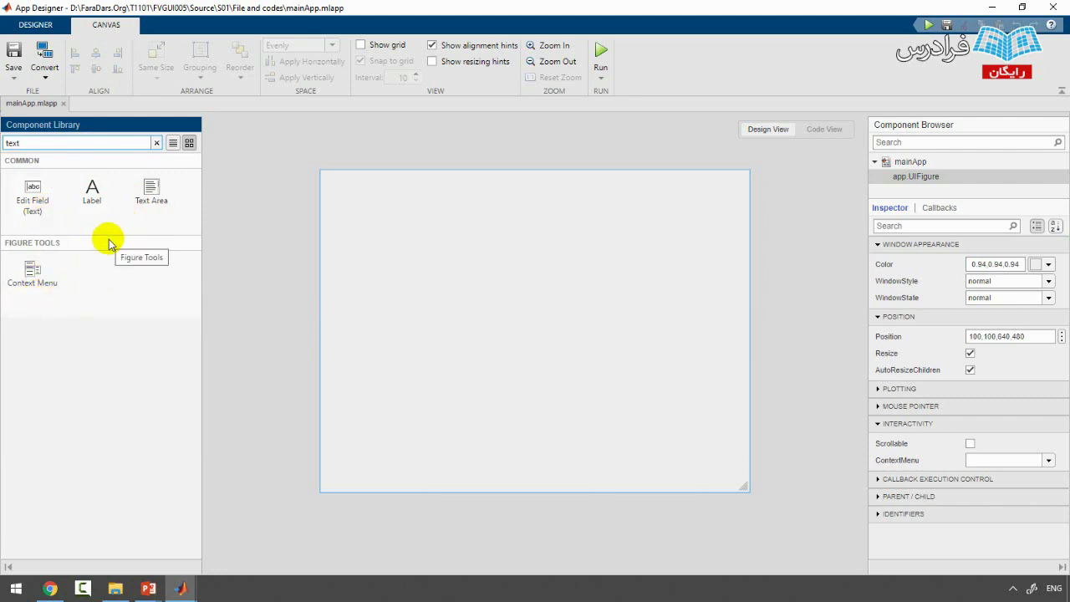
{"action": "left_click", "coordinate": [157, 143]}
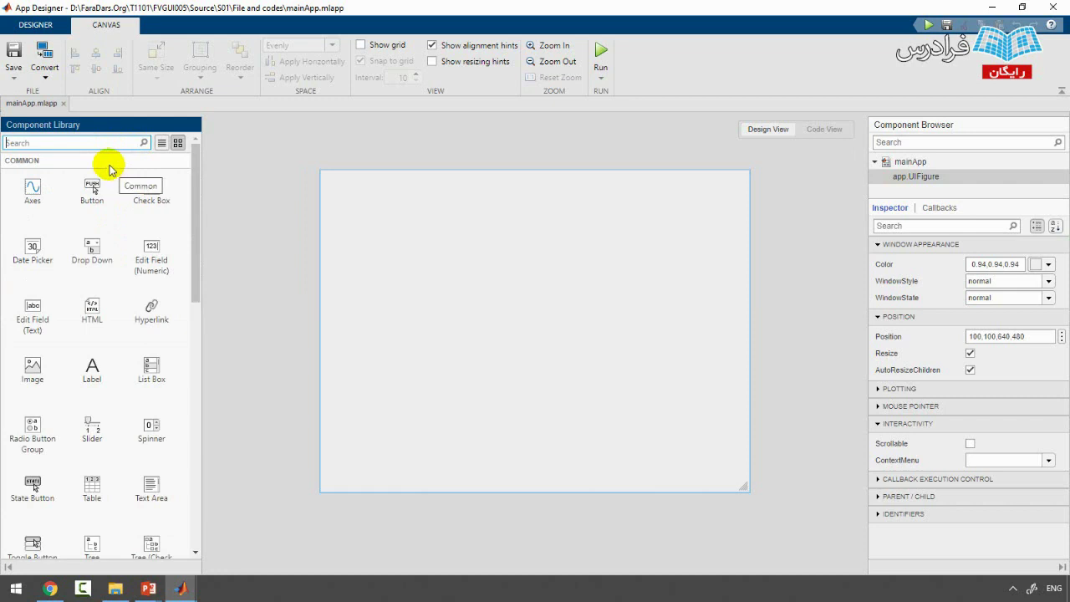
Find the slider component by searching for "slider", try it near the canvas's upper-left corner, and delete it and clear the search.
{"action": "type", "text": "slider"}
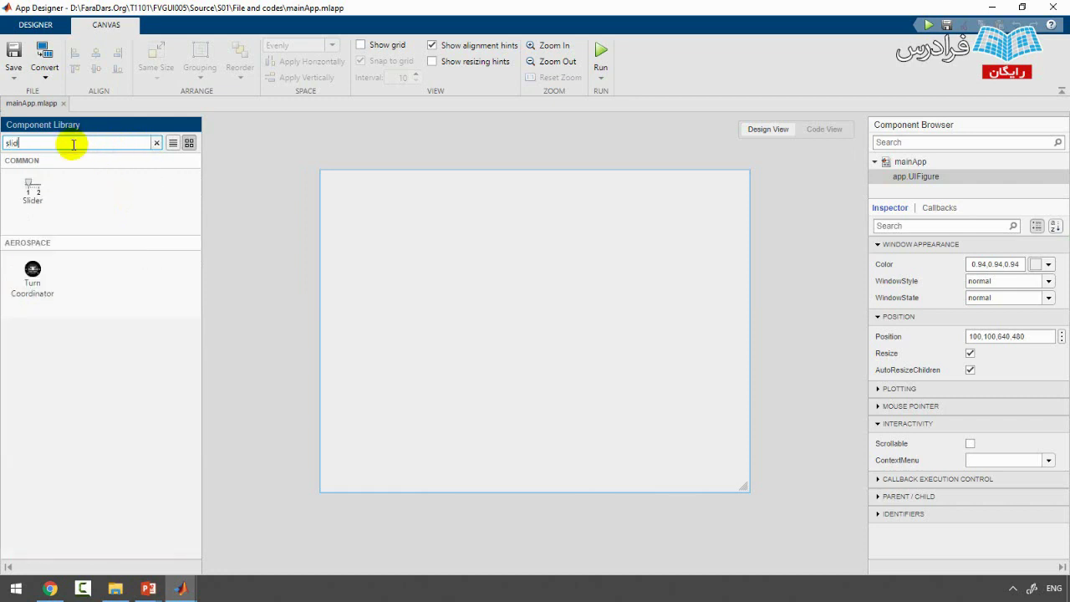
{"action": "double_click", "coordinate": [51, 141]}
{"action": "left_click_drag", "start_coordinate": [51, 141], "coordinate": [8, 141]}
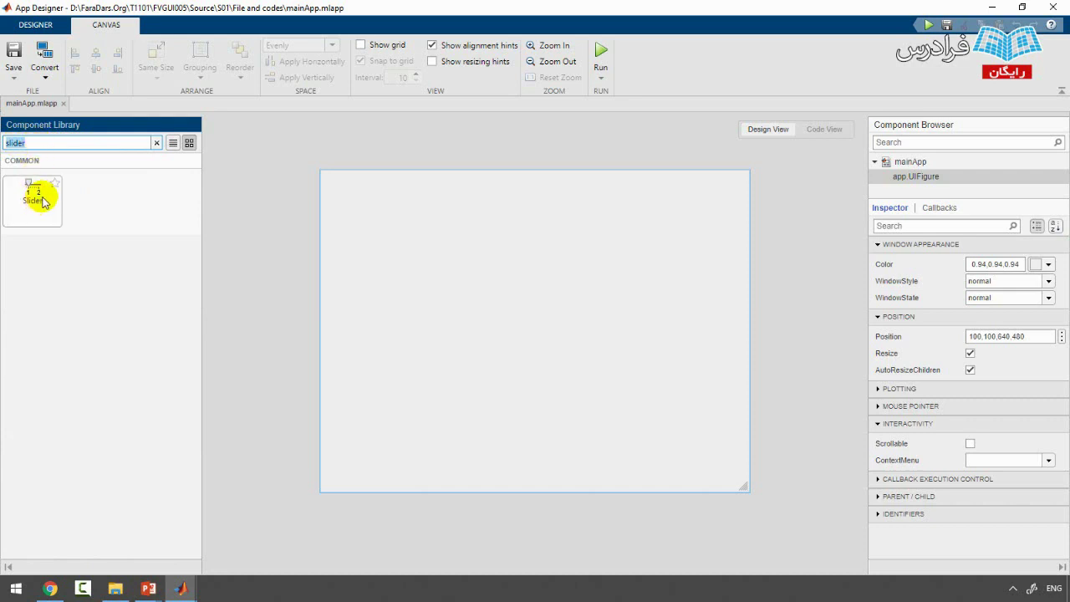
{"action": "left_click_drag", "start_coordinate": [31, 191], "coordinate": [422, 218]}
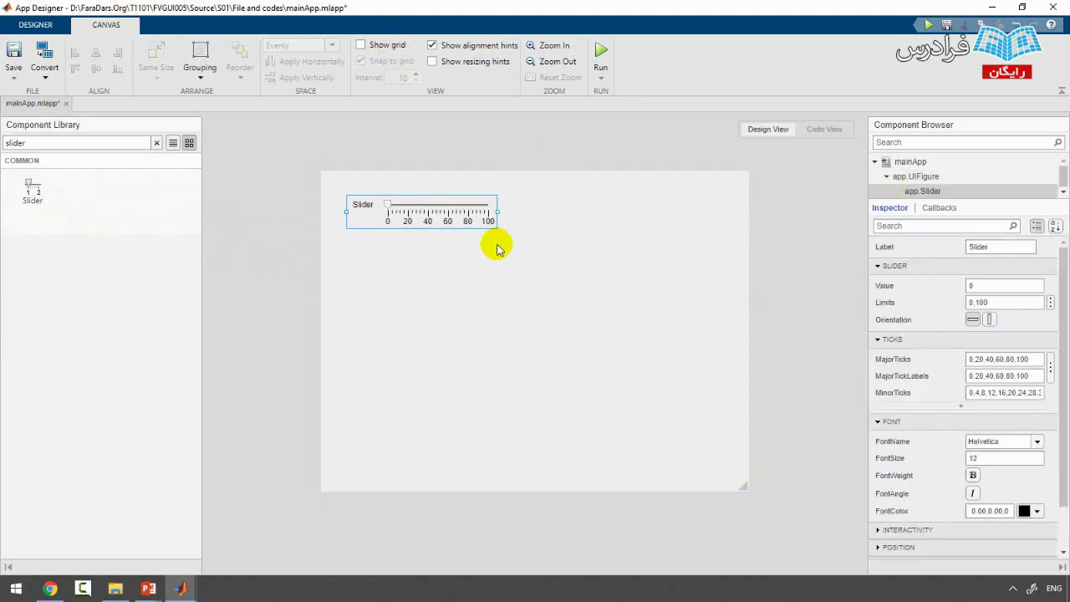
{"action": "key", "text": "Delete"}
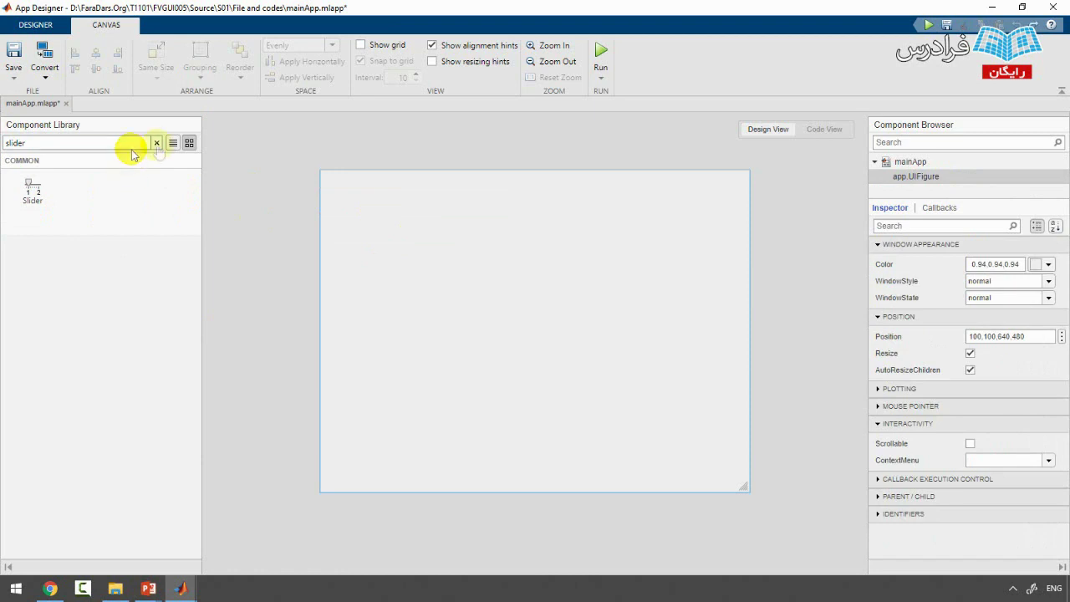
{"action": "left_click", "coordinate": [156, 143]}
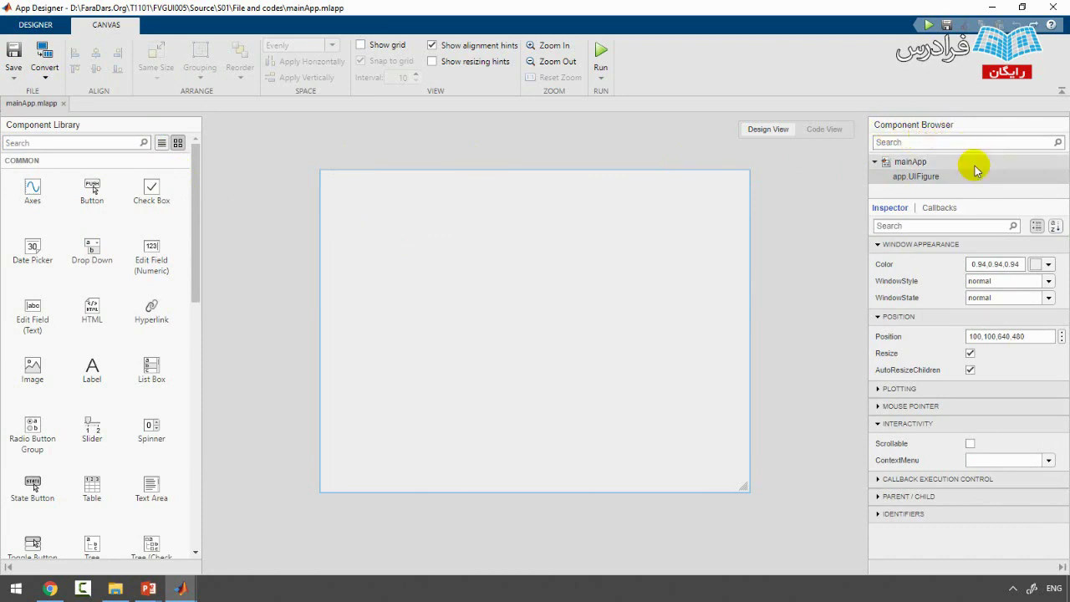
Enlarge the component tree area of the Component Browser and select app.UIFigure.
{"action": "left_click_drag", "start_coordinate": [947, 207], "coordinate": [935, 235]}
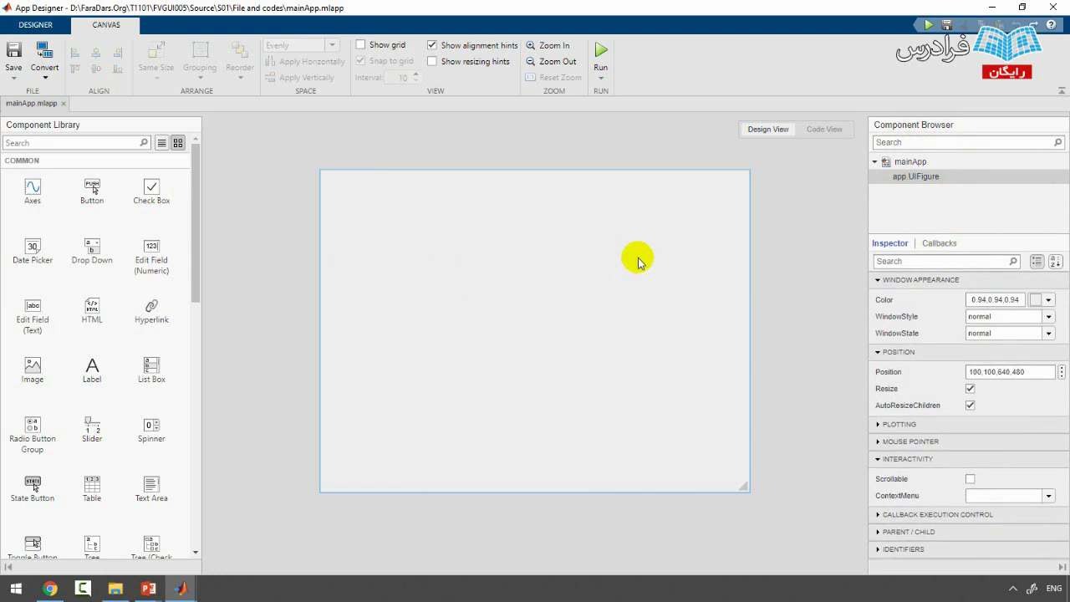
{"action": "left_click", "coordinate": [915, 175]}
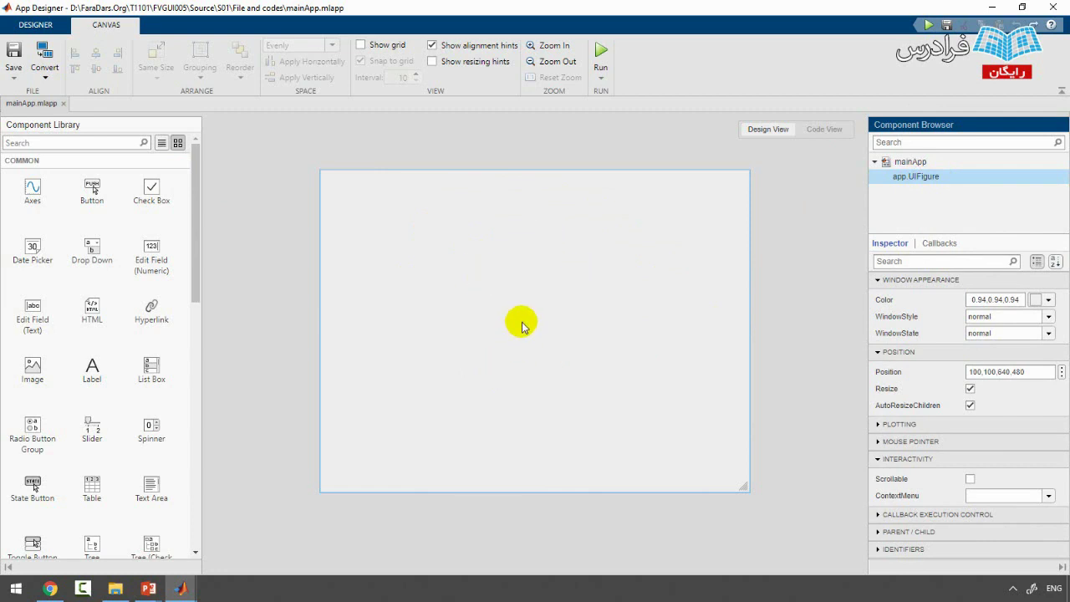
{"action": "double_click", "coordinate": [926, 179]}
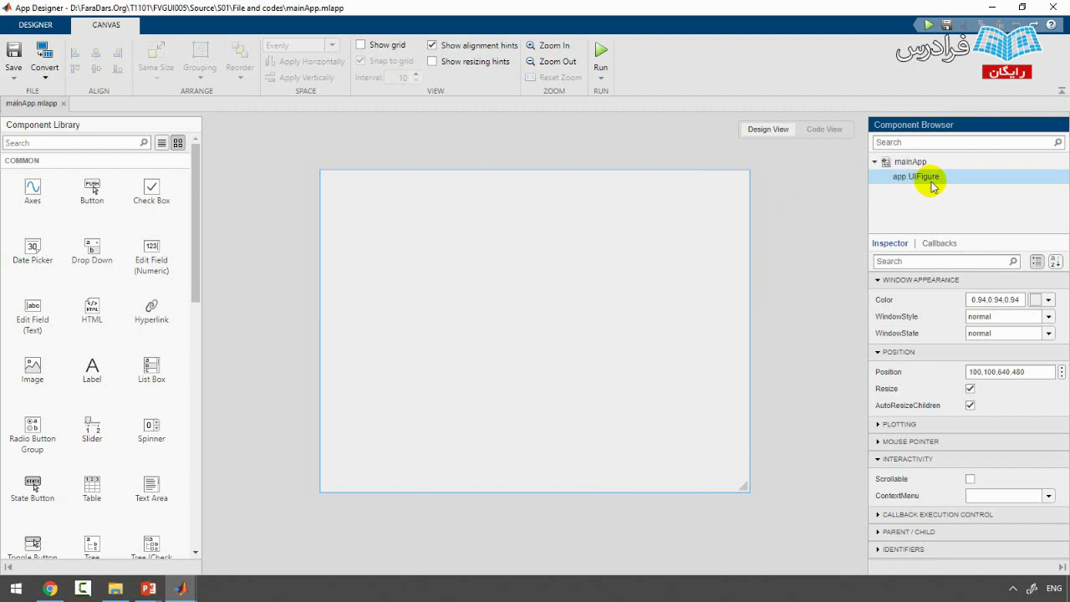
Place a push button on the app canvas, slightly left of centre in its upper part.
{"action": "left_click_drag", "start_coordinate": [90, 191], "coordinate": [499, 237]}
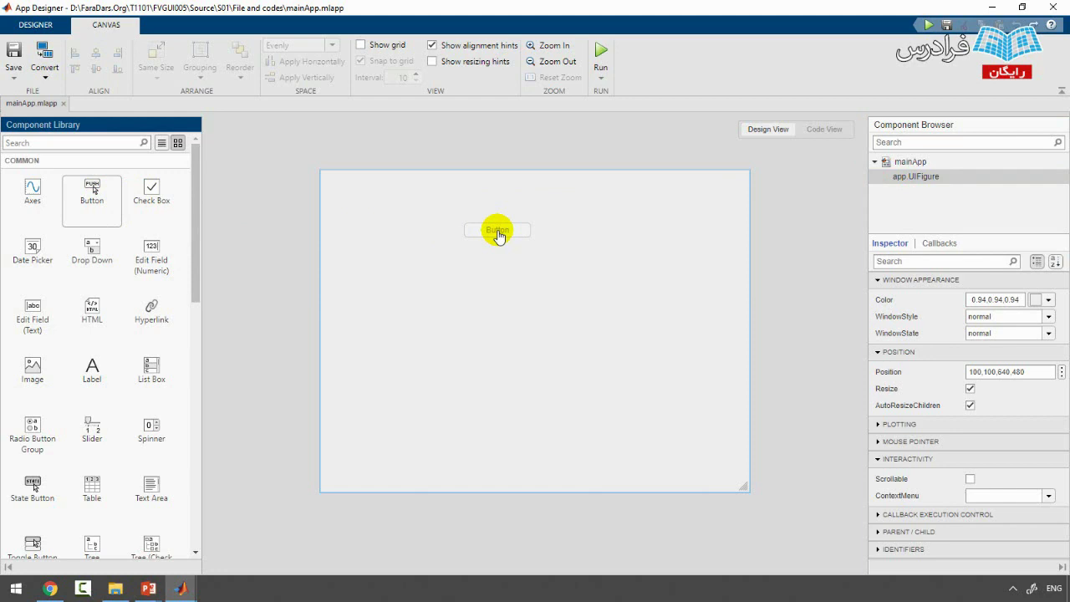
{"action": "left_click_drag", "start_coordinate": [500, 236], "coordinate": [500, 237]}
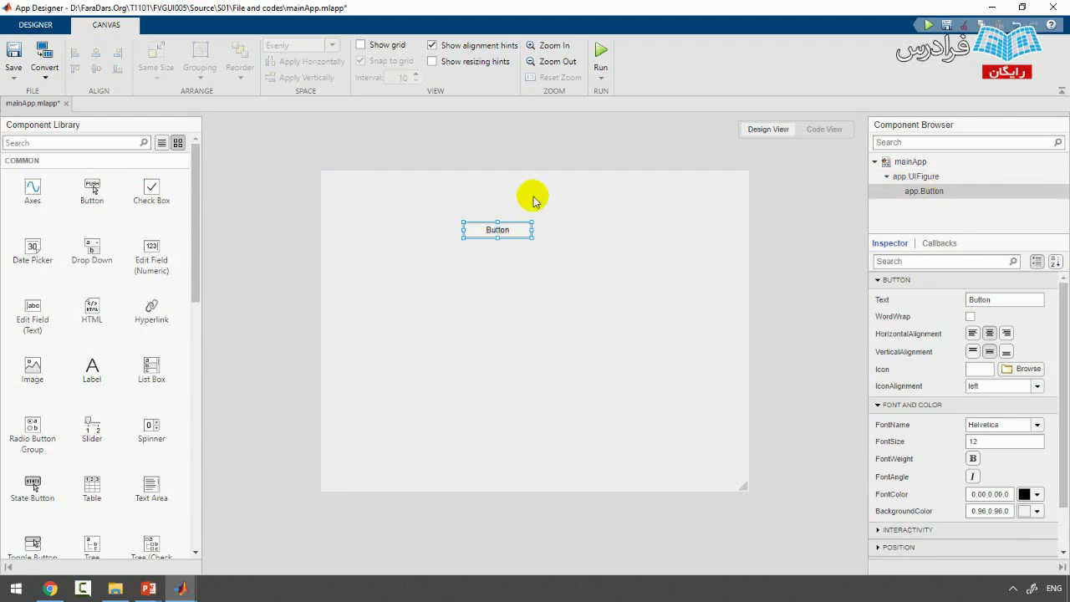
Place a check box on the app canvas just below the push button.
{"action": "left_click", "coordinate": [943, 192]}
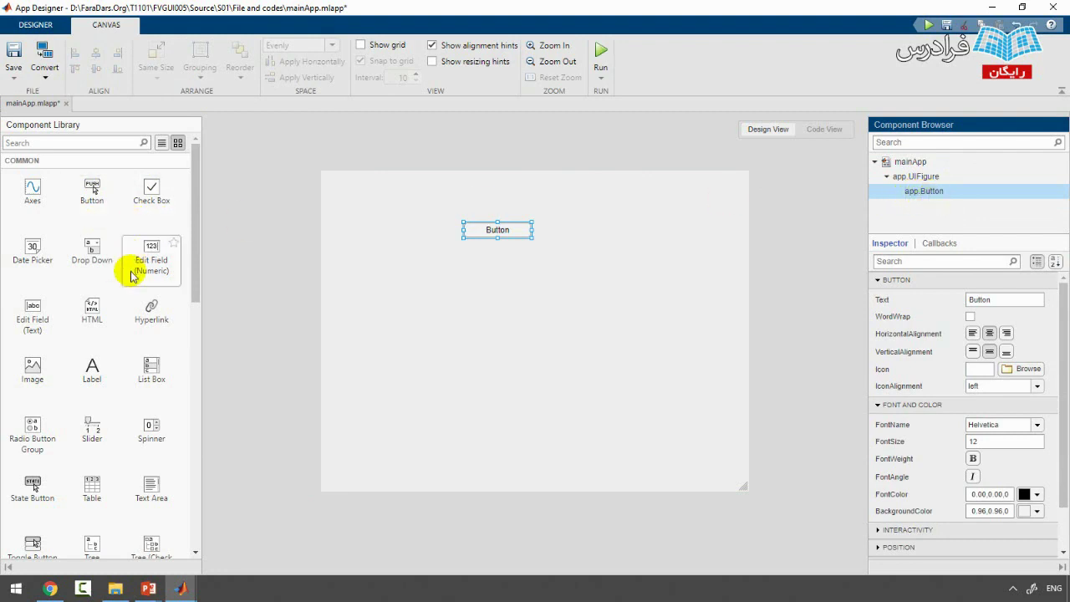
{"action": "left_click_drag", "start_coordinate": [153, 218], "coordinate": [517, 281]}
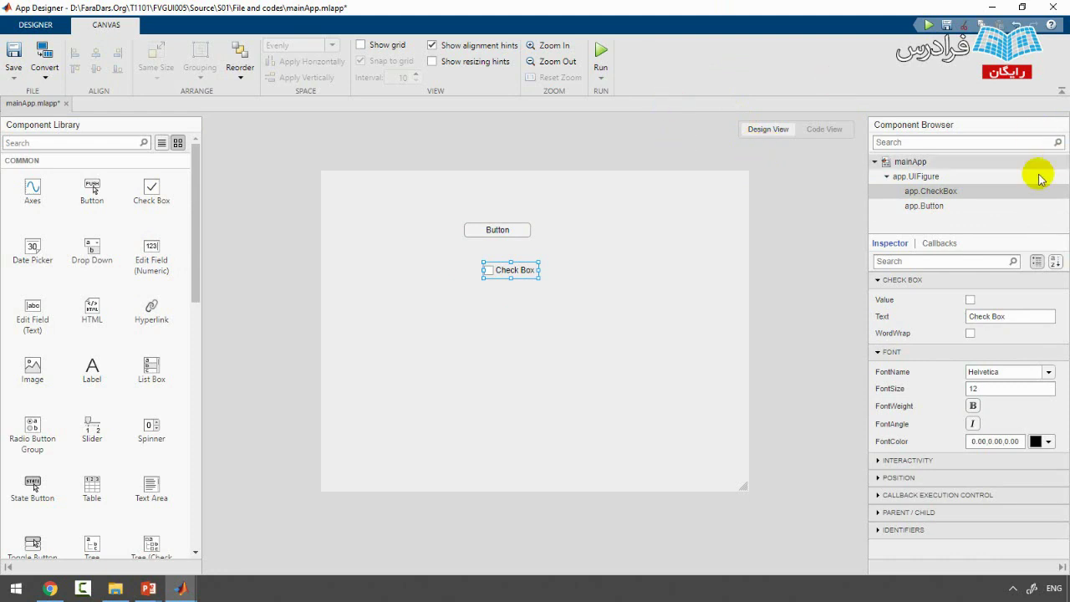
Compare the properties of app.UIFigure, app.CheckBox and app.Button by selecting each in the component tree.
{"action": "left_click", "coordinate": [962, 191]}
{"action": "left_click", "coordinate": [957, 176]}
{"action": "left_click", "coordinate": [960, 190]}
{"action": "left_click", "coordinate": [962, 205]}
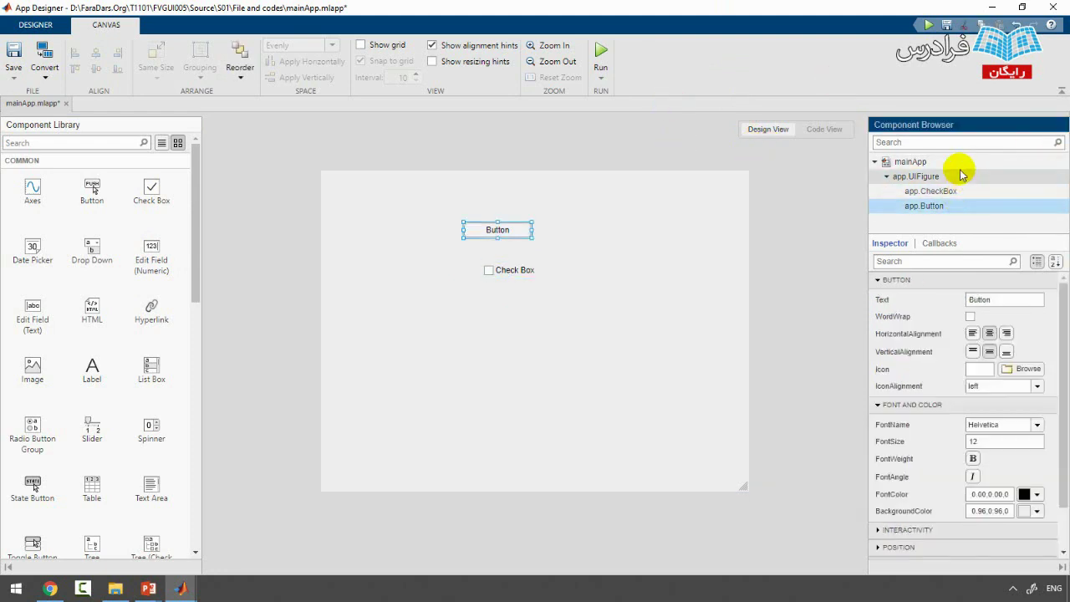
{"action": "left_click", "coordinate": [961, 192]}
{"action": "left_click", "coordinate": [961, 180]}
{"action": "left_click", "coordinate": [962, 191]}
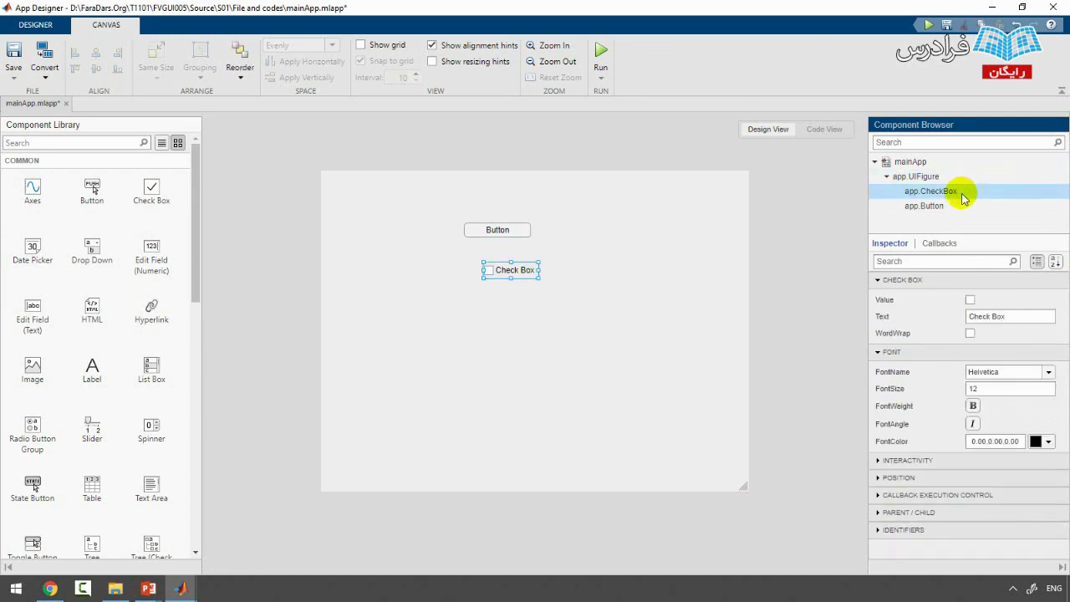
{"action": "left_click", "coordinate": [961, 205]}
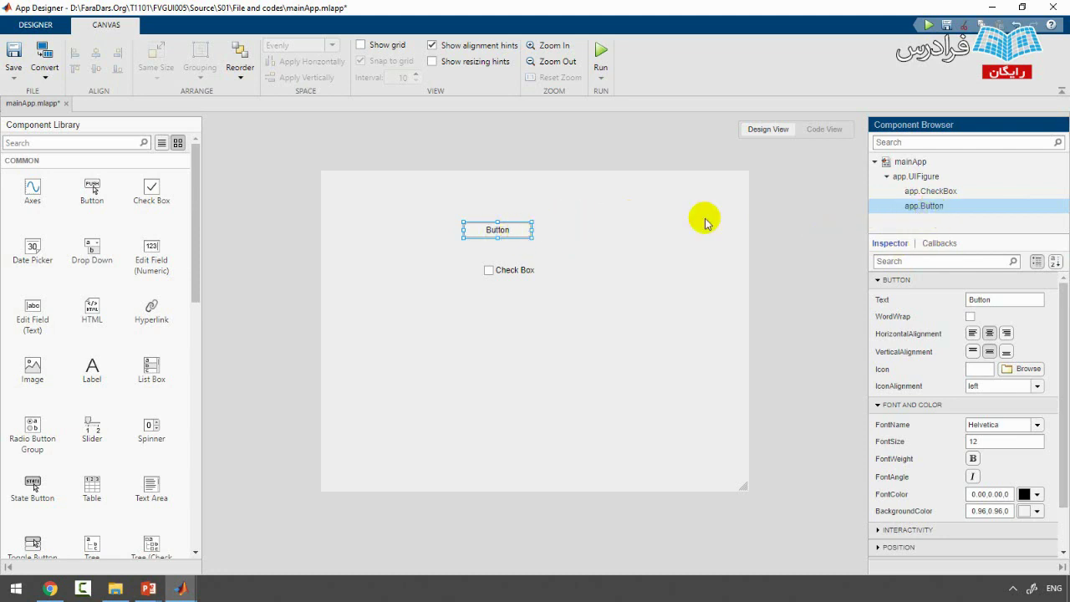
{"action": "left_click", "coordinate": [920, 192]}
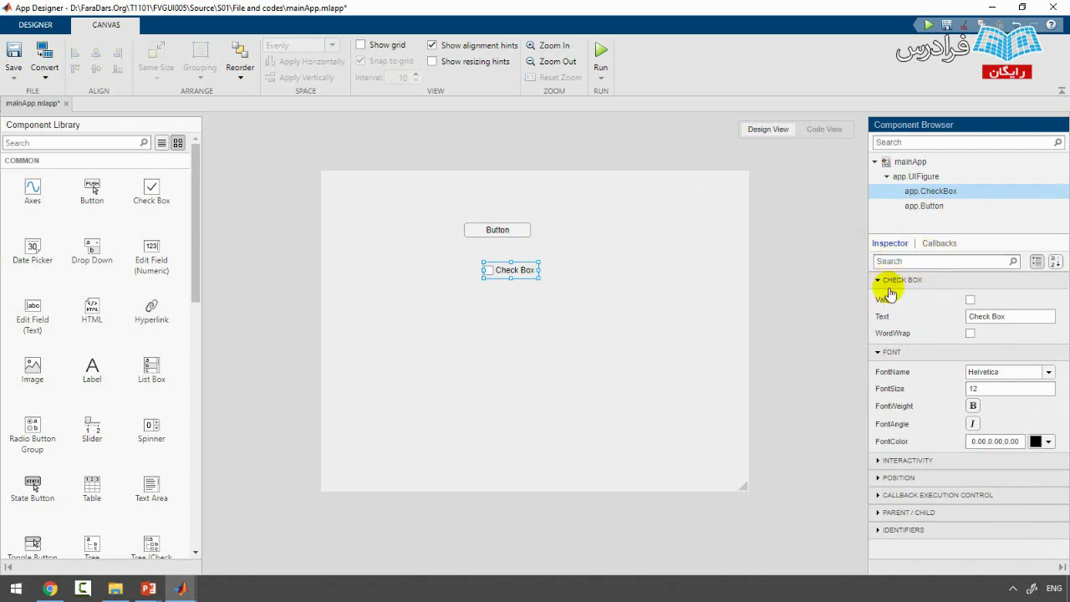
Enlarge the push button and move it below the check box, slightly right of the canvas's centre.
{"action": "left_click", "coordinate": [493, 227]}
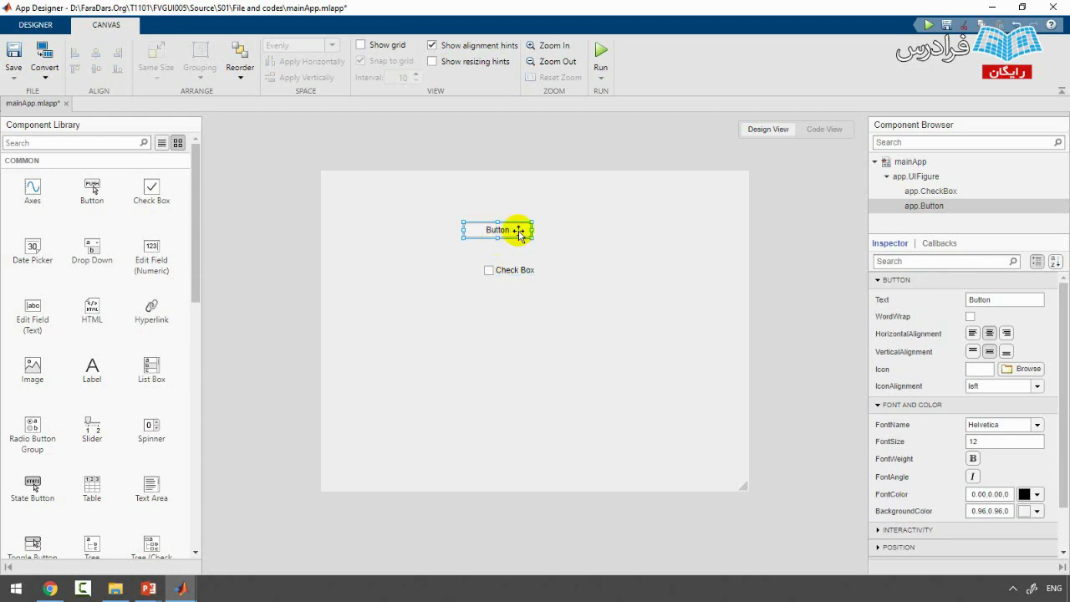
{"action": "left_click_drag", "start_coordinate": [533, 237], "coordinate": [553, 355]}
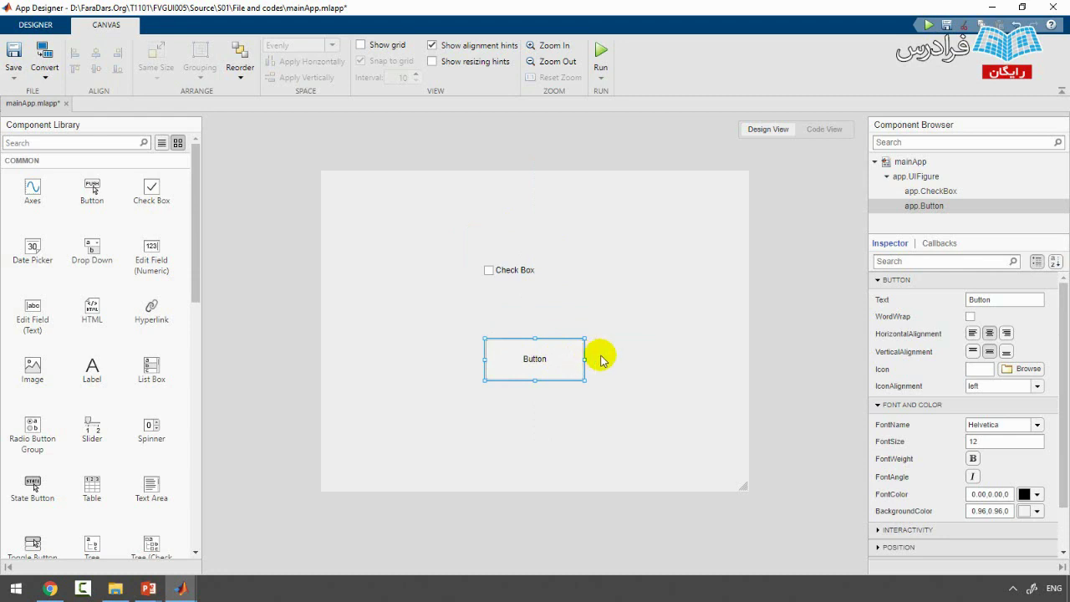
{"action": "left_click_drag", "start_coordinate": [530, 354], "coordinate": [544, 317]}
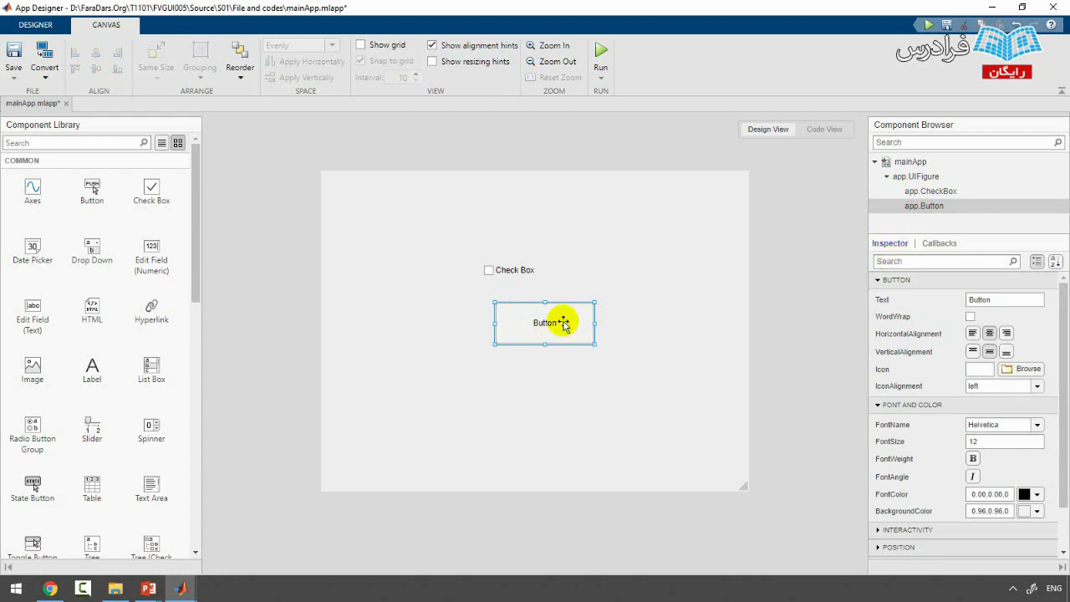
{"action": "left_click_drag", "start_coordinate": [556, 328], "coordinate": [599, 332]}
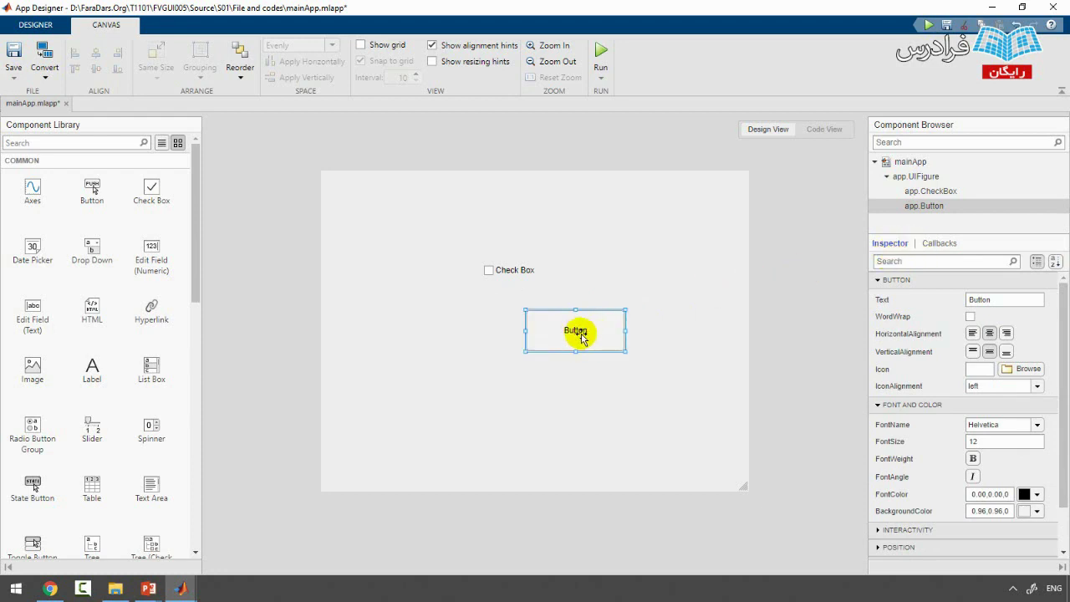
Set the push button's text to "Press Button".
{"action": "left_click", "coordinate": [999, 299]}
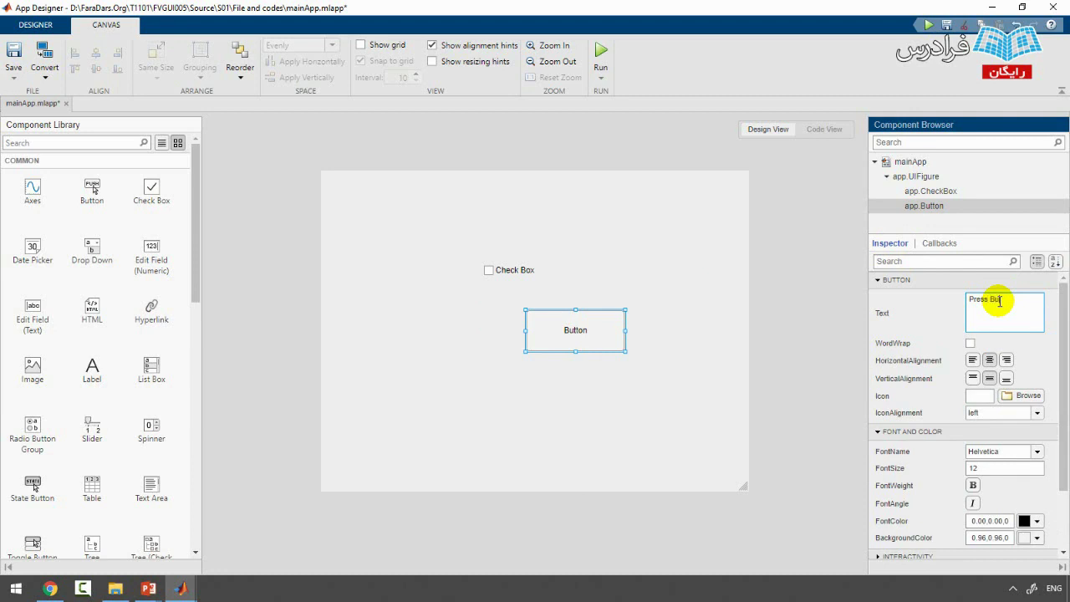
{"action": "left_click", "coordinate": [932, 309]}
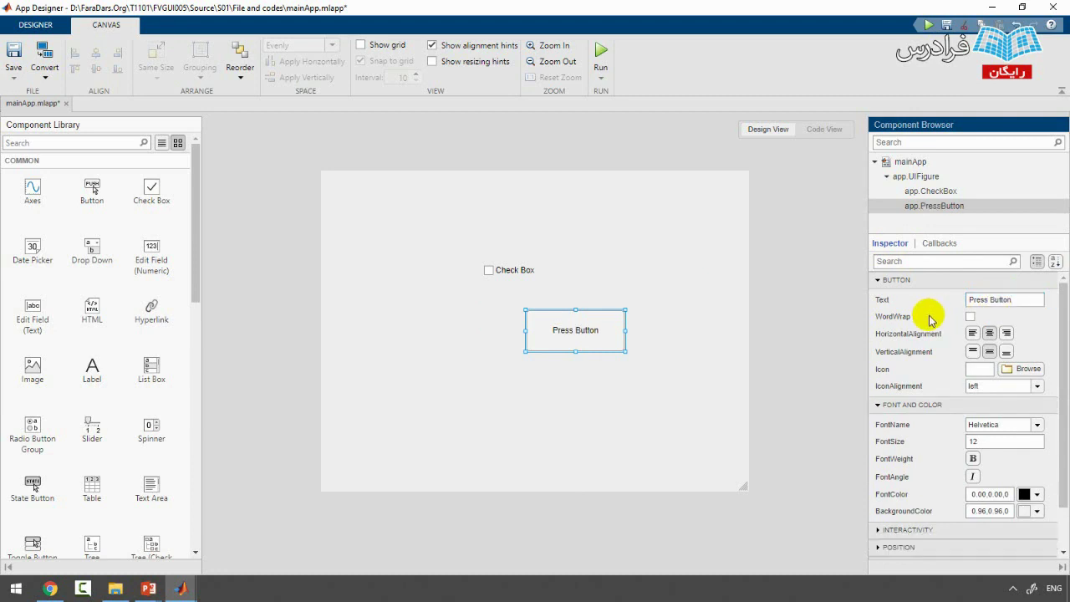
{"action": "left_click", "coordinate": [1024, 298]}
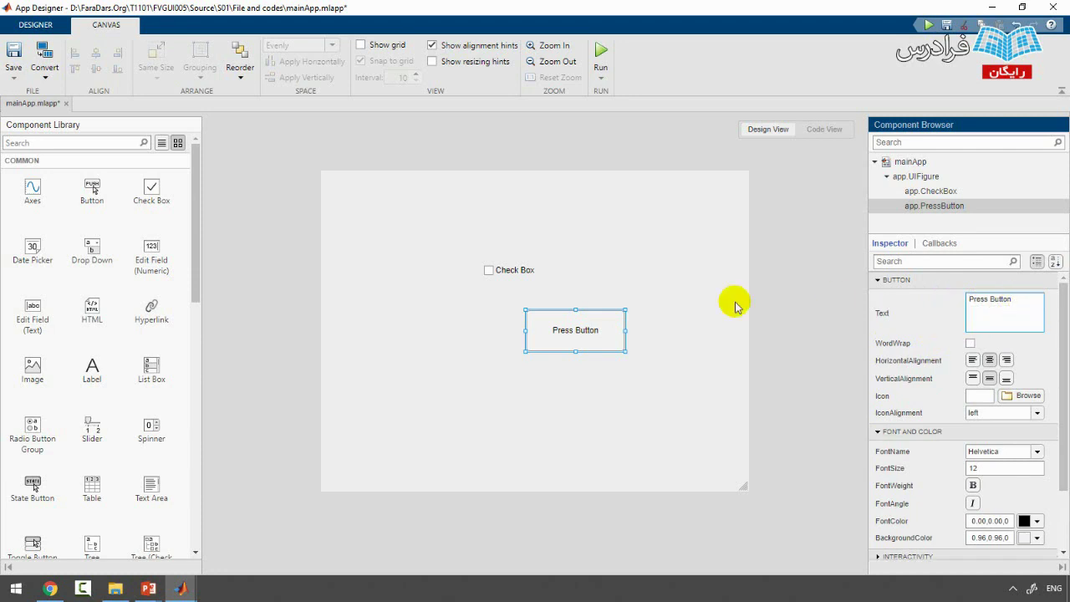
{"action": "left_click", "coordinate": [578, 329]}
{"action": "left_click", "coordinate": [1008, 301]}
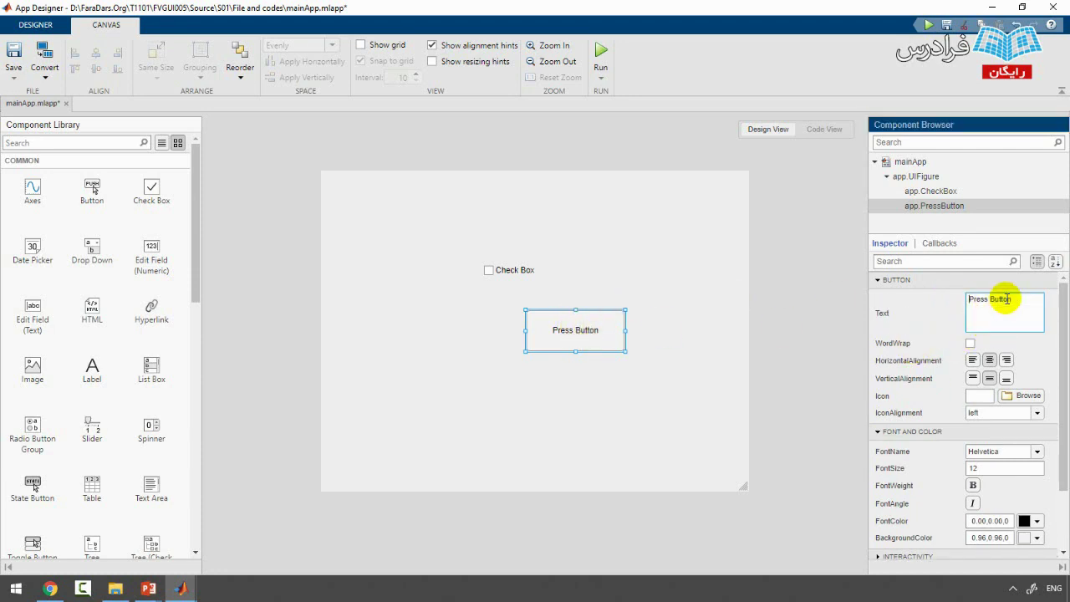
{"action": "left_click", "coordinate": [606, 329]}
Move the push button toward the canvas's right edge and set its text to "Plot".
{"action": "left_click_drag", "start_coordinate": [576, 328], "coordinate": [664, 318]}
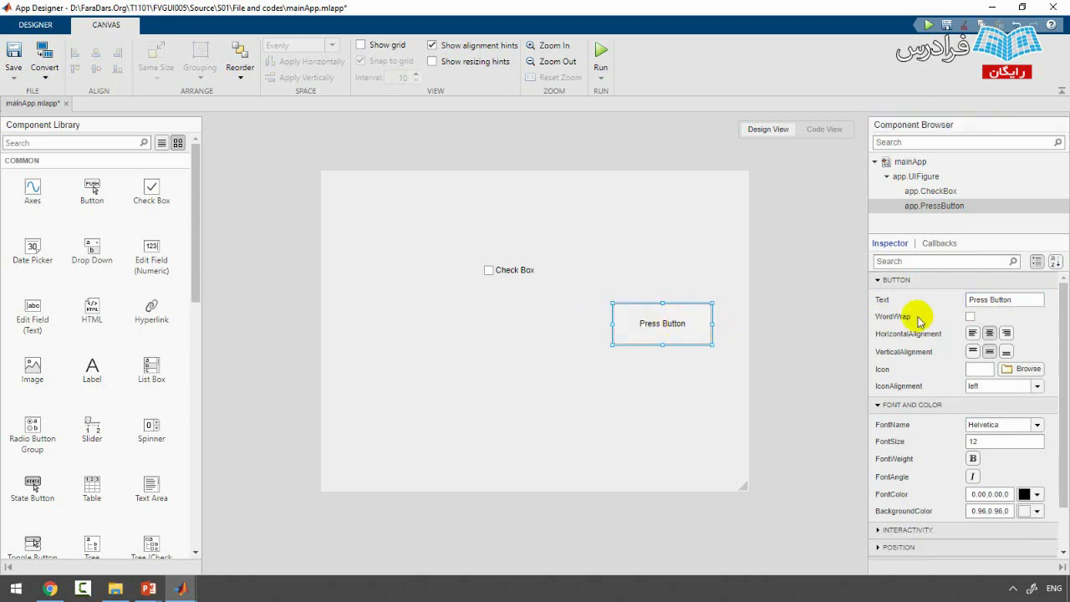
{"action": "left_click", "coordinate": [1010, 299]}
{"action": "type", "text": "Plot"}
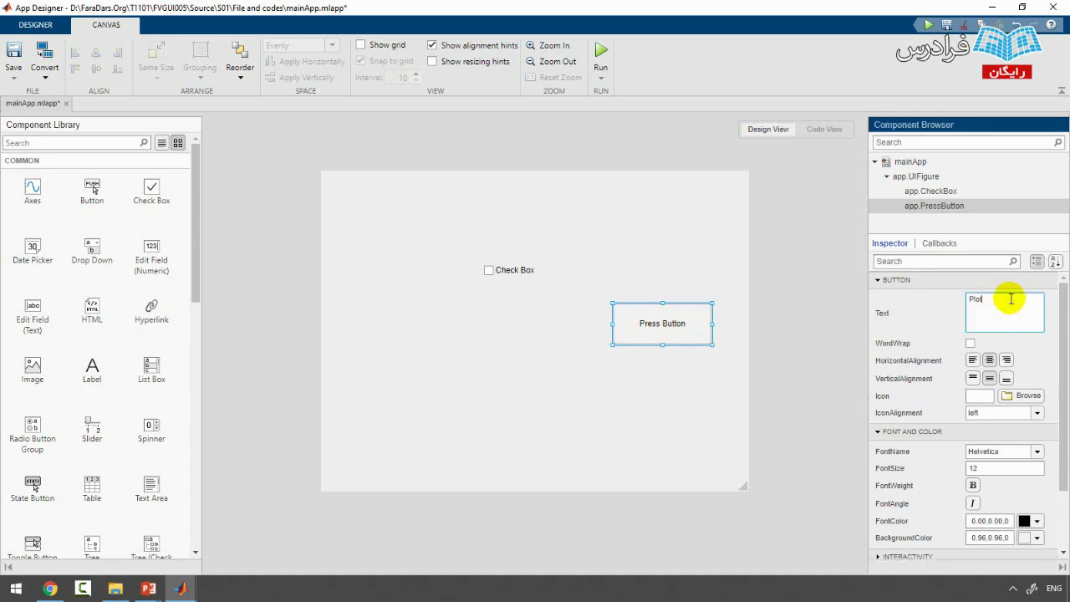
{"action": "left_click", "coordinate": [938, 311]}
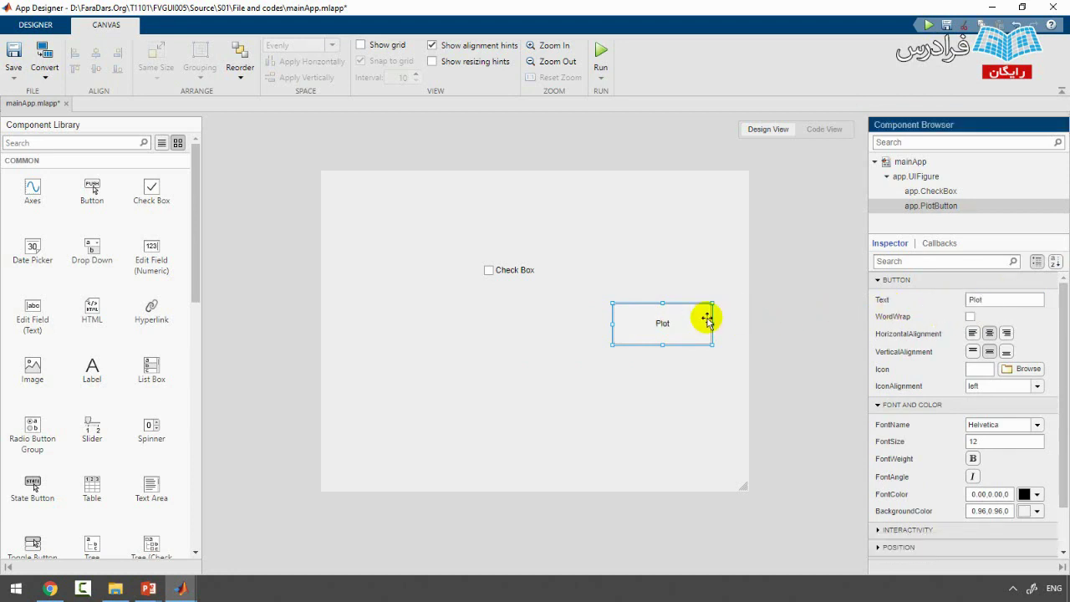
Try left horizontal alignment for the Plot button's text and restore the centre alignment.
{"action": "scroll", "coordinate": [686, 332], "scroll_direction": "up", "scroll_amount": 2}
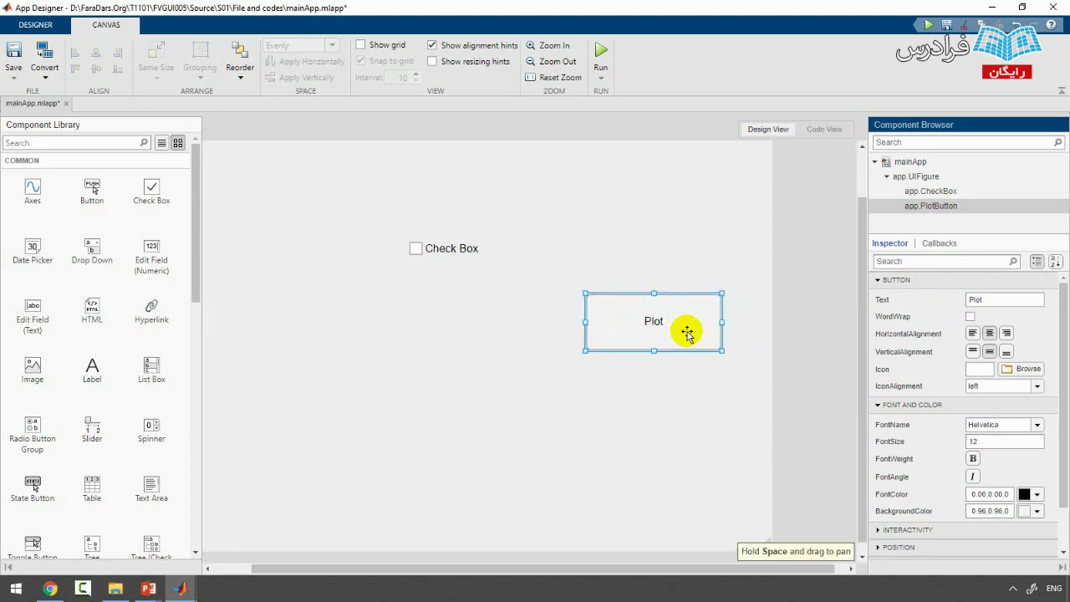
{"action": "left_click", "coordinate": [977, 334]}
{"action": "left_click", "coordinate": [985, 334]}
{"action": "left_click", "coordinate": [973, 334]}
{"action": "left_click", "coordinate": [989, 334]}
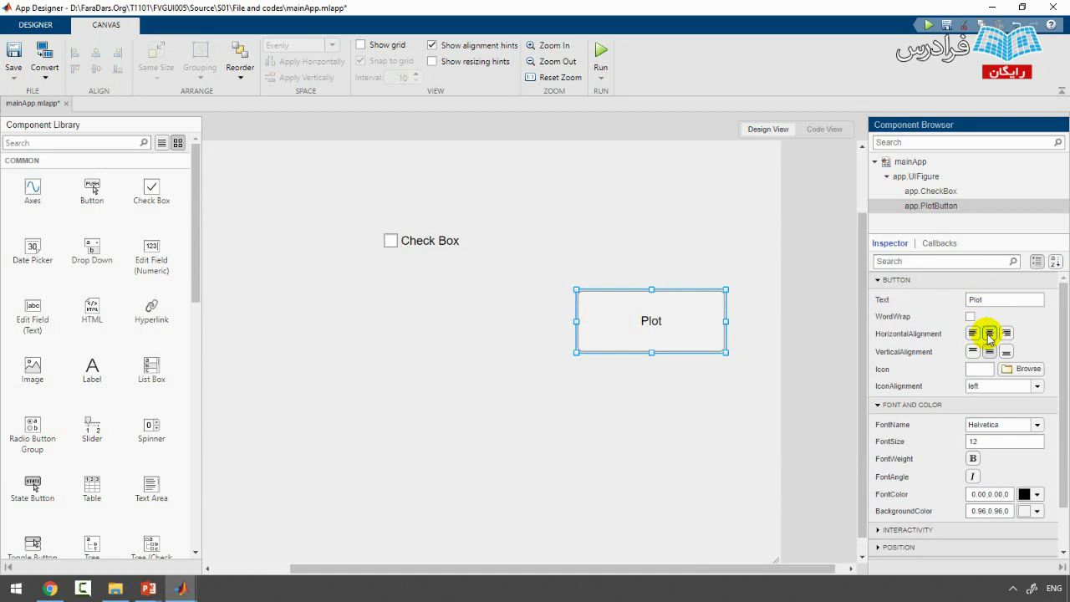
Format the Plot button's text in bold Times New Roman with font size 20.
{"action": "scroll", "coordinate": [920, 341], "scroll_direction": "down", "scroll_amount": 1}
{"action": "left_click", "coordinate": [990, 392]}
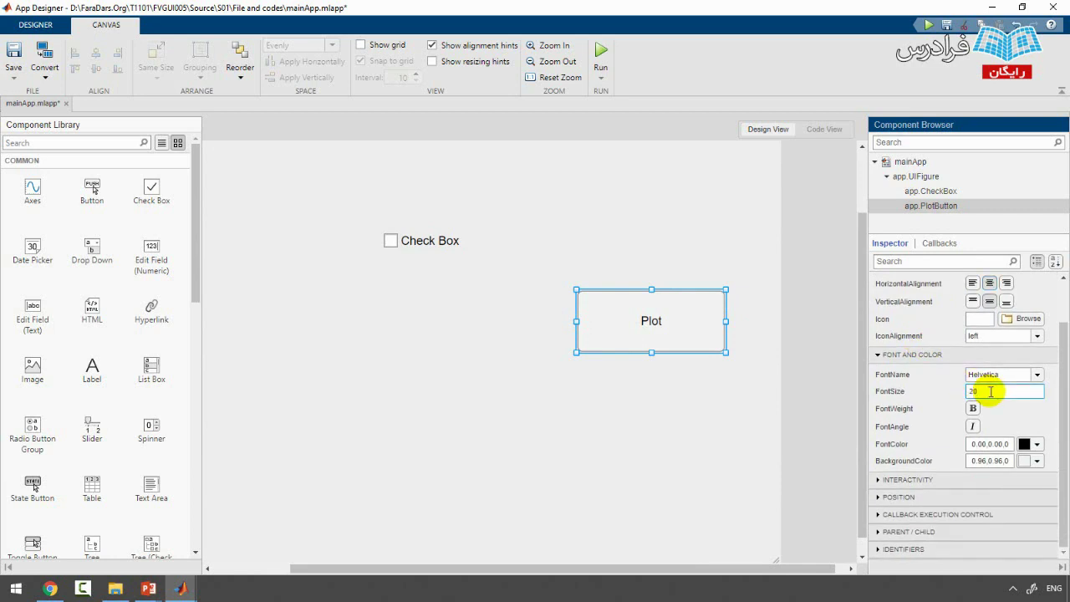
{"action": "type", "text": "20"}
{"action": "left_click", "coordinate": [940, 402]}
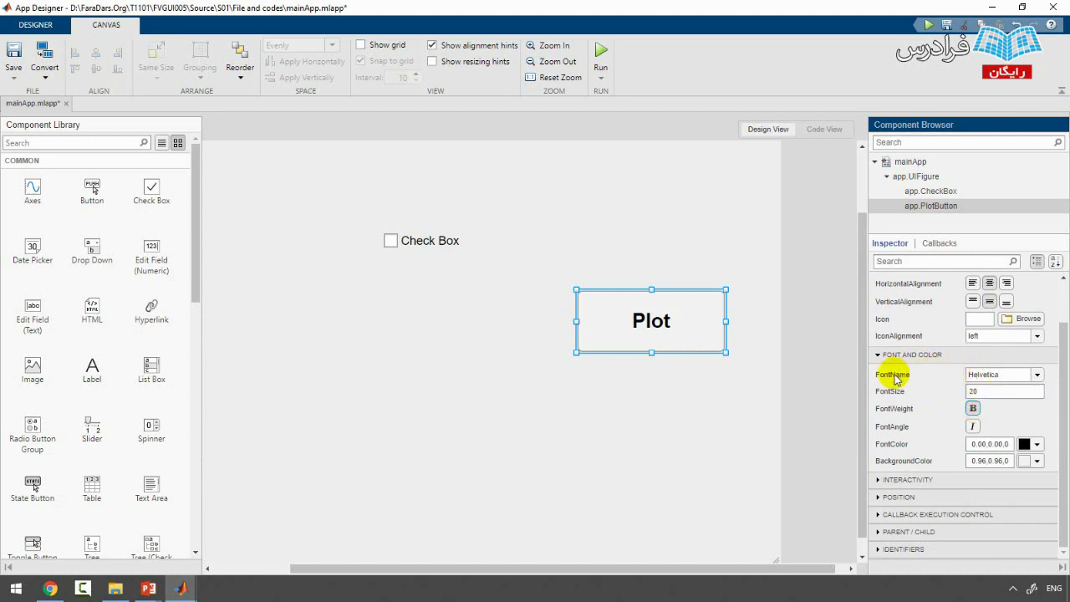
{"action": "left_click", "coordinate": [1001, 373]}
{"action": "left_click", "coordinate": [1034, 374]}
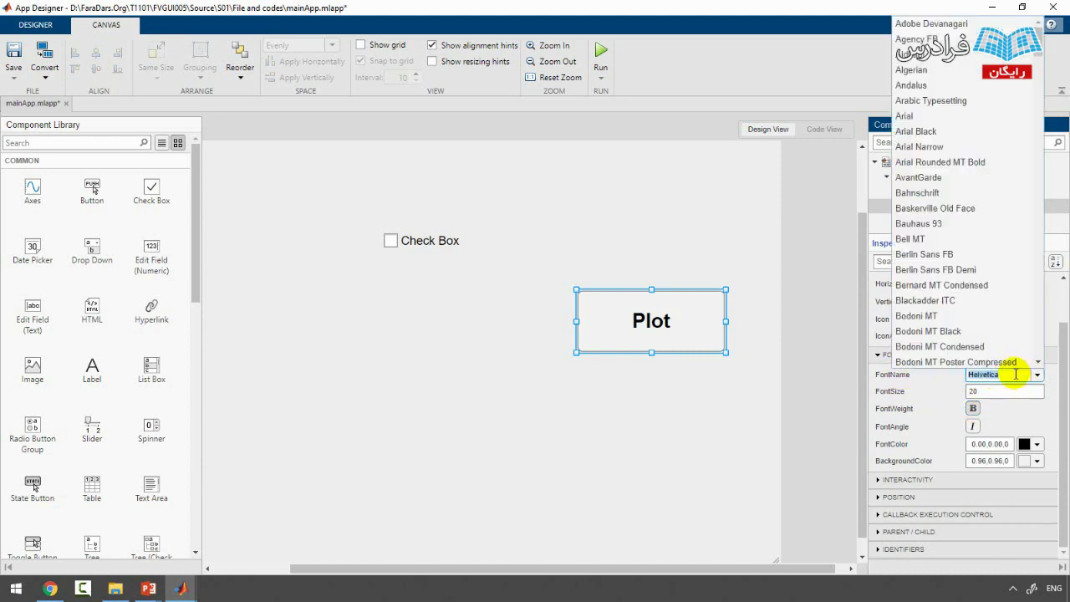
{"action": "type", "text": "ti"}
{"action": "key", "text": "Return"}
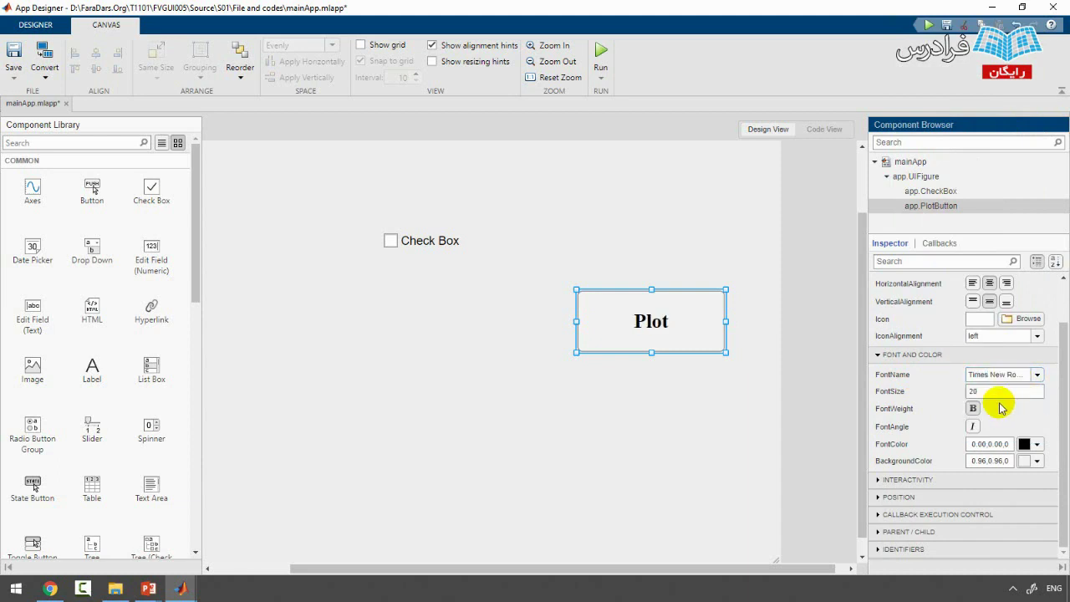
Try red, magenta, green and yellow as the Plot button's font color, and settle on blue.
{"action": "left_click", "coordinate": [1029, 442]}
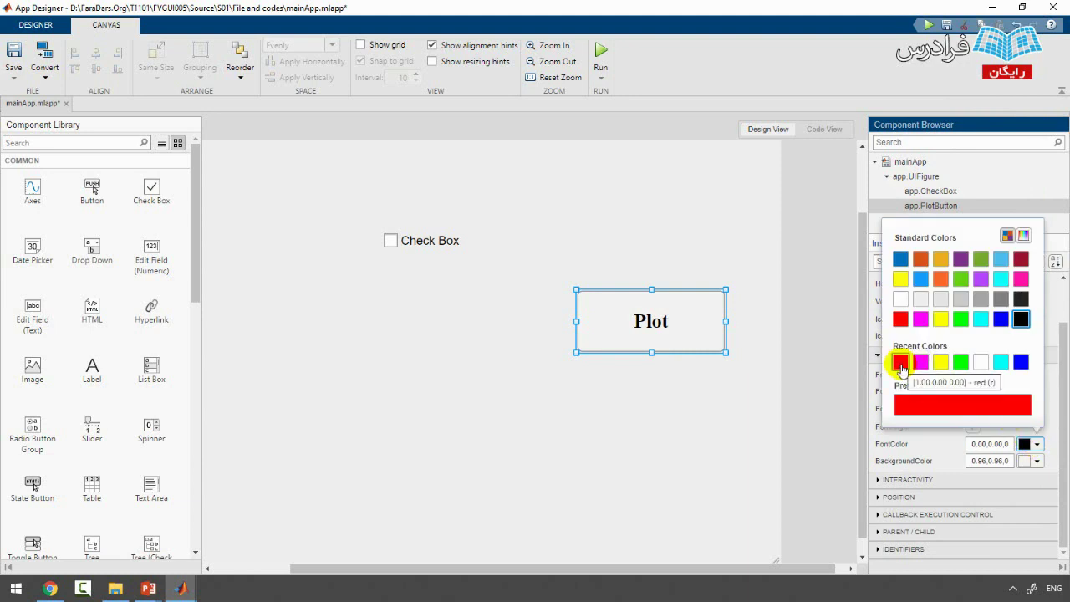
{"action": "left_click", "coordinate": [902, 364]}
{"action": "left_click", "coordinate": [920, 361]}
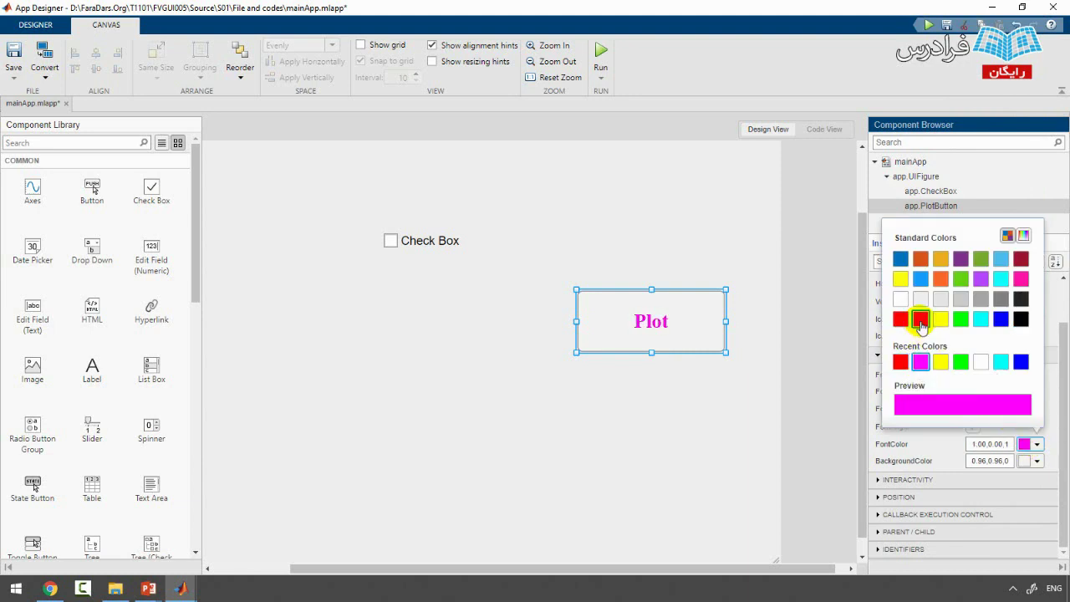
{"action": "left_click", "coordinate": [980, 261]}
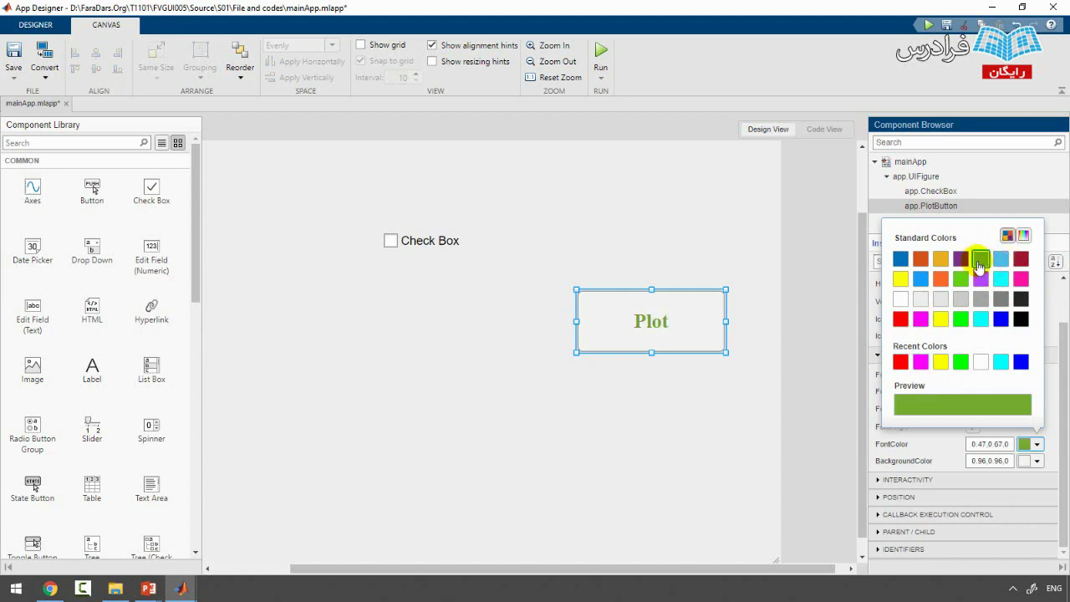
{"action": "left_click", "coordinate": [901, 279]}
{"action": "left_click", "coordinate": [998, 320]}
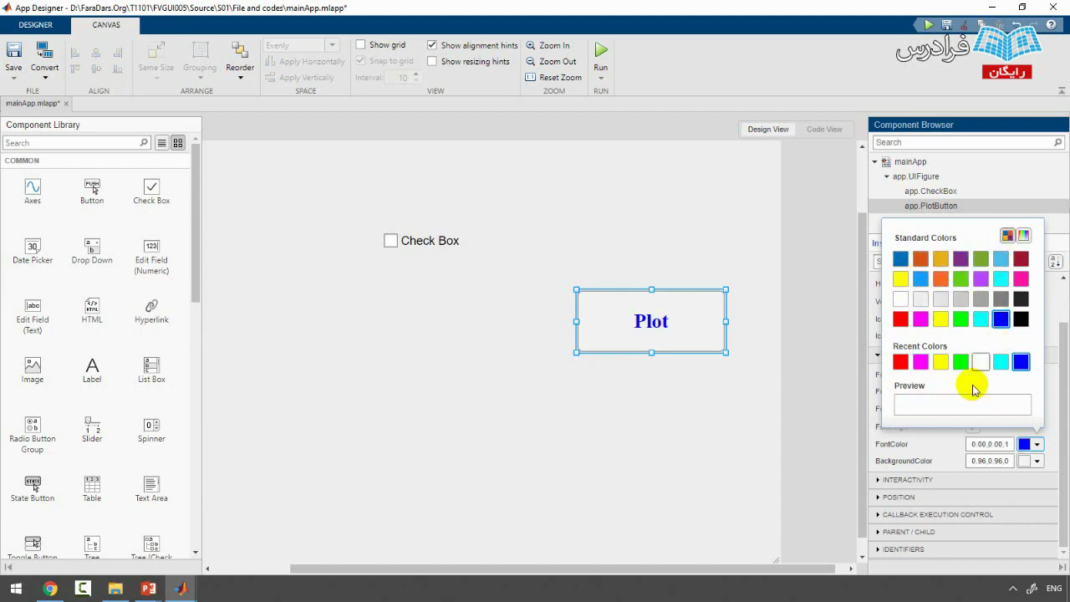
{"action": "left_click", "coordinate": [954, 441]}
Set the Plot button's background color to cyan.
{"action": "left_click", "coordinate": [1036, 461]}
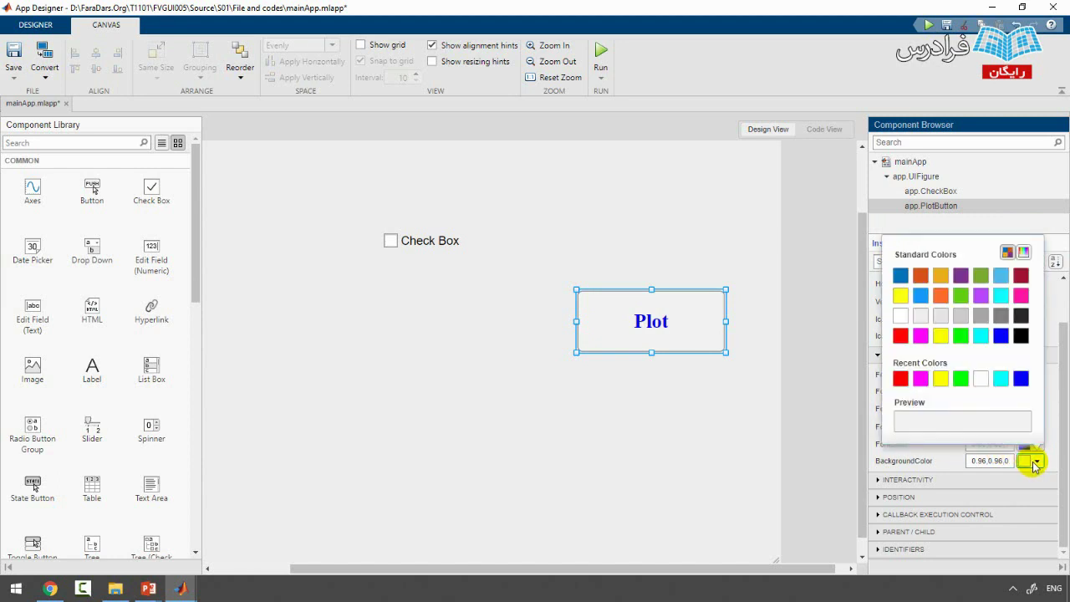
{"action": "left_click", "coordinate": [1003, 302]}
{"action": "left_click", "coordinate": [937, 402]}
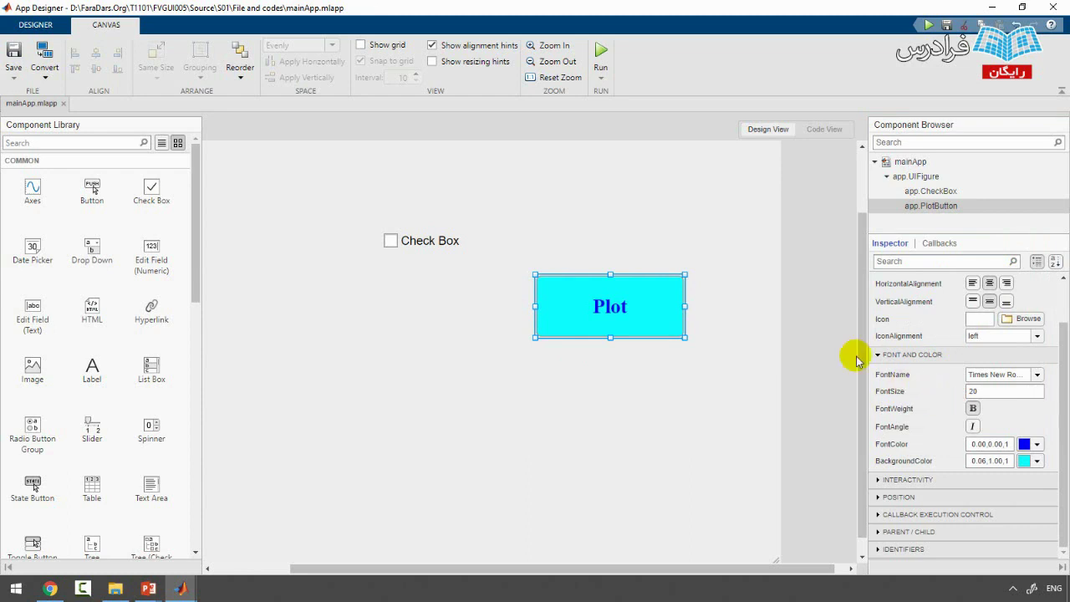
Move the Plot button directly below the check box near the canvas's centre, saving the app along the way.
{"action": "left_click", "coordinate": [687, 372]}
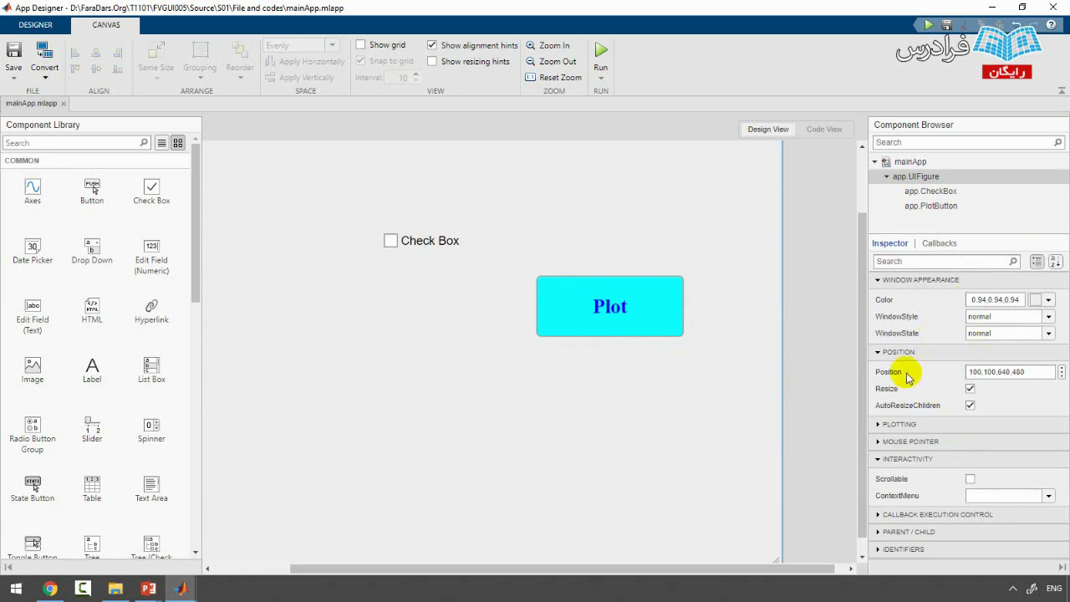
{"action": "left_click_drag", "start_coordinate": [659, 309], "coordinate": [597, 313]}
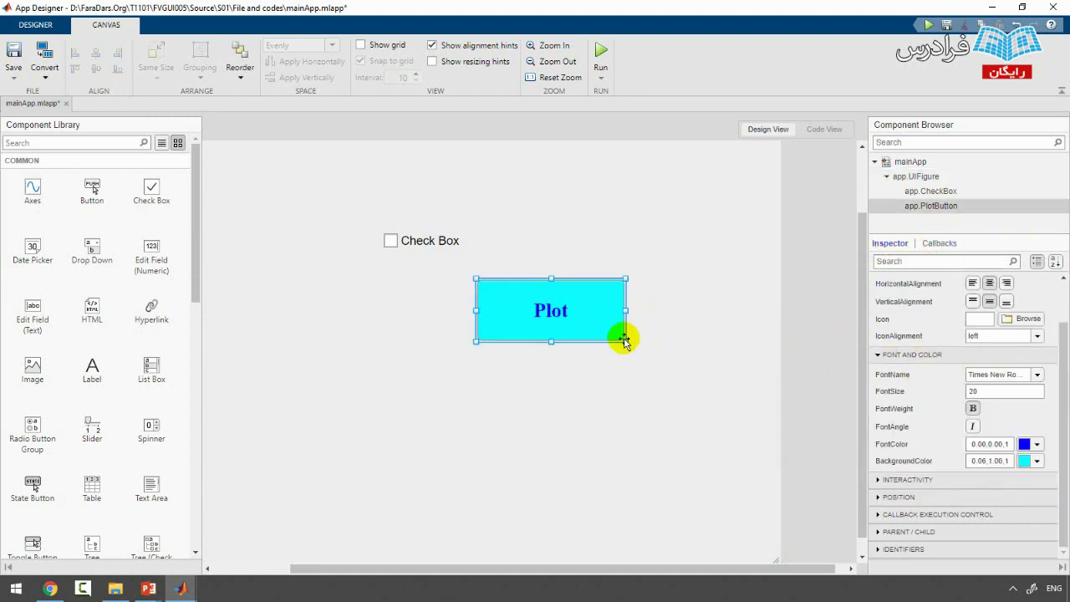
{"action": "scroll", "coordinate": [627, 343], "scroll_direction": "down", "scroll_amount": 3}
{"action": "key", "text": "ctrl+s"}
{"action": "left_click_drag", "start_coordinate": [577, 326], "coordinate": [509, 331]}
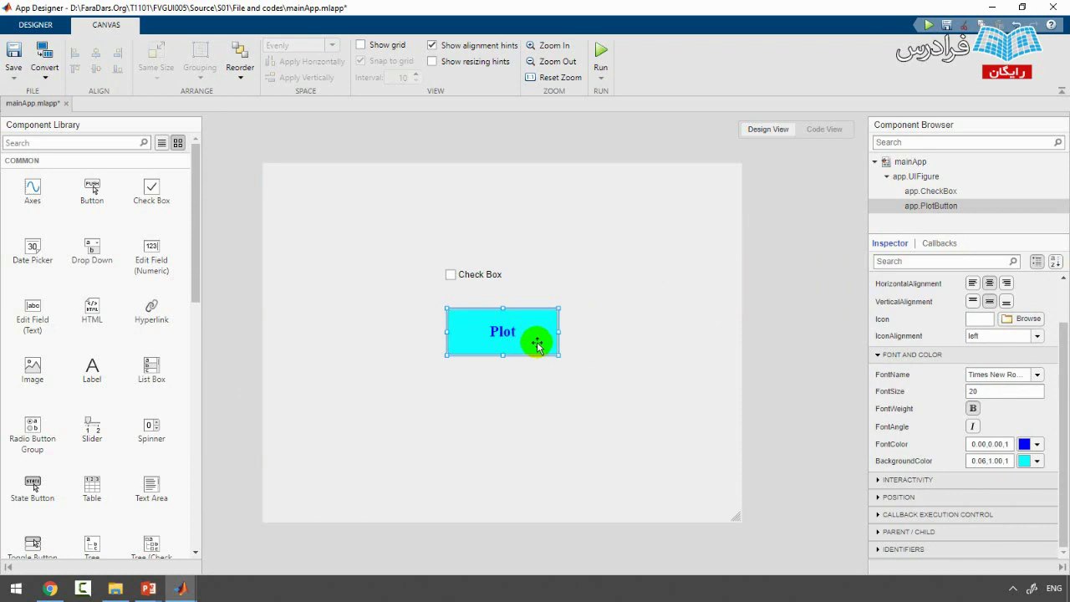
View the Plot button's callbacks, return to its properties and save the app.
{"action": "left_click", "coordinate": [937, 244]}
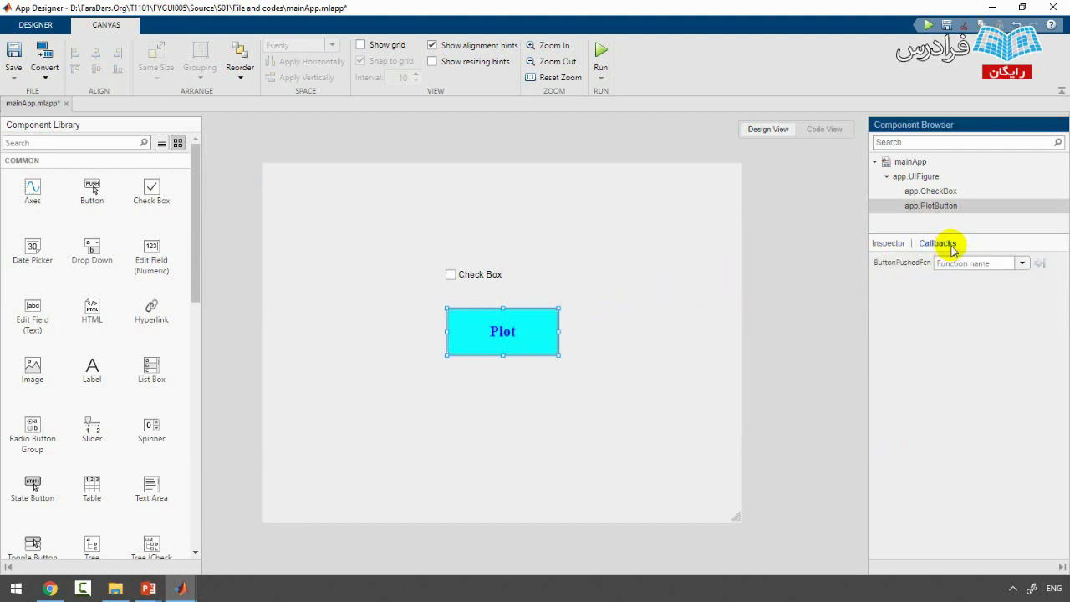
{"action": "left_click", "coordinate": [886, 244]}
{"action": "key", "text": "ctrl+s"}
Set the check box's font size to 25 and make its text bold.
{"action": "left_click", "coordinate": [503, 329]}
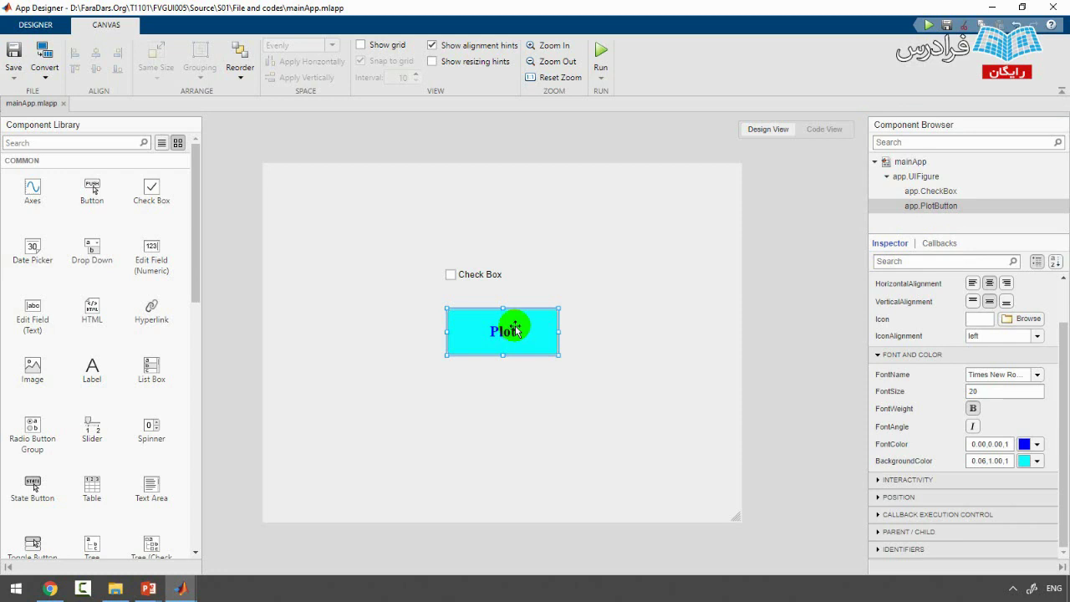
{"action": "left_click", "coordinate": [486, 275]}
{"action": "left_click", "coordinate": [980, 389]}
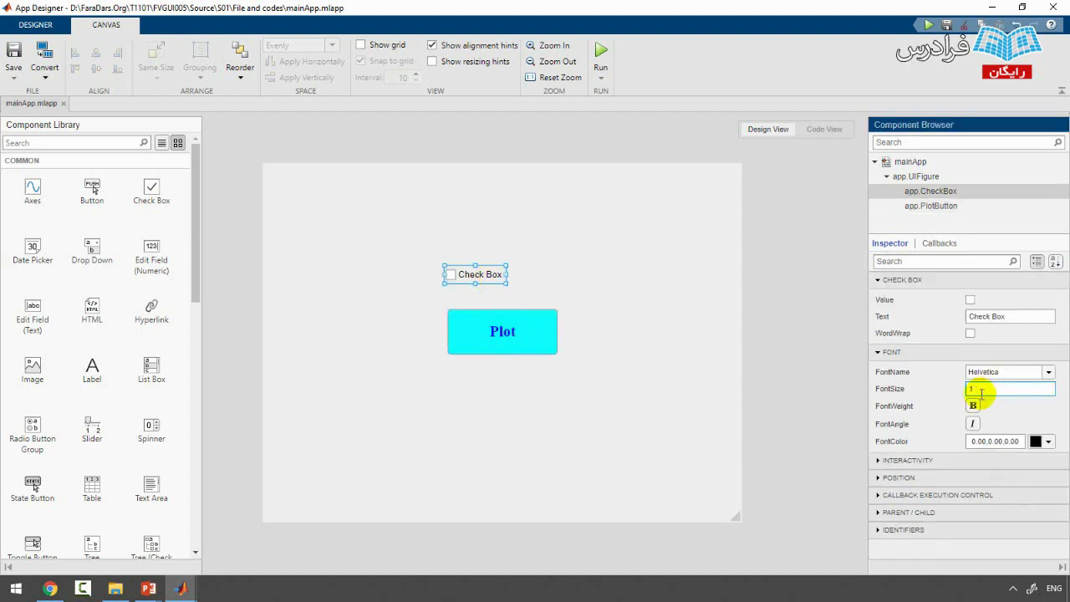
{"action": "type", "text": "25"}
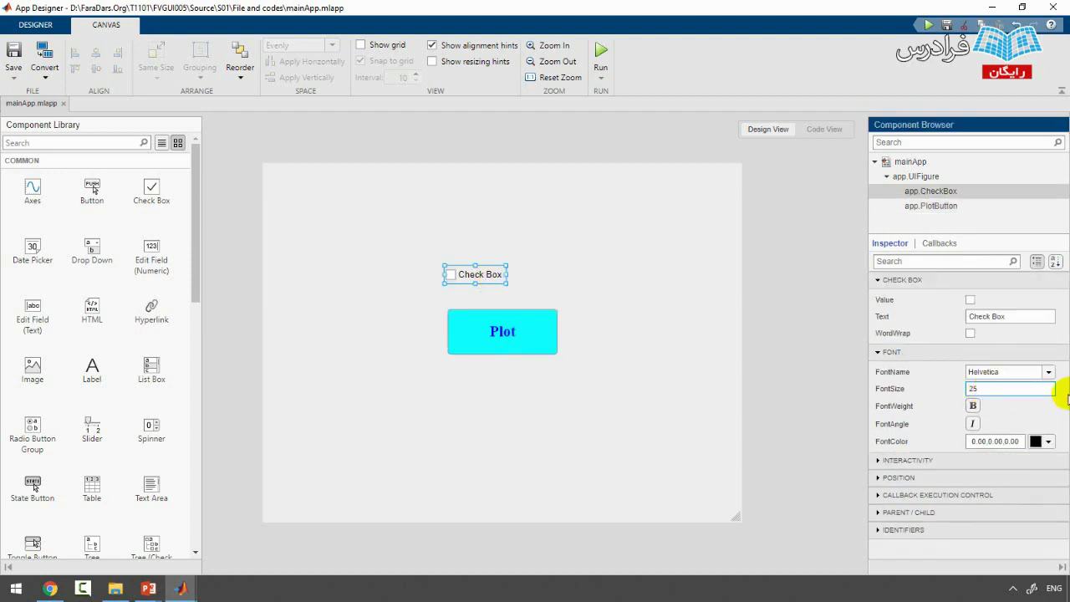
{"action": "left_click", "coordinate": [972, 407]}
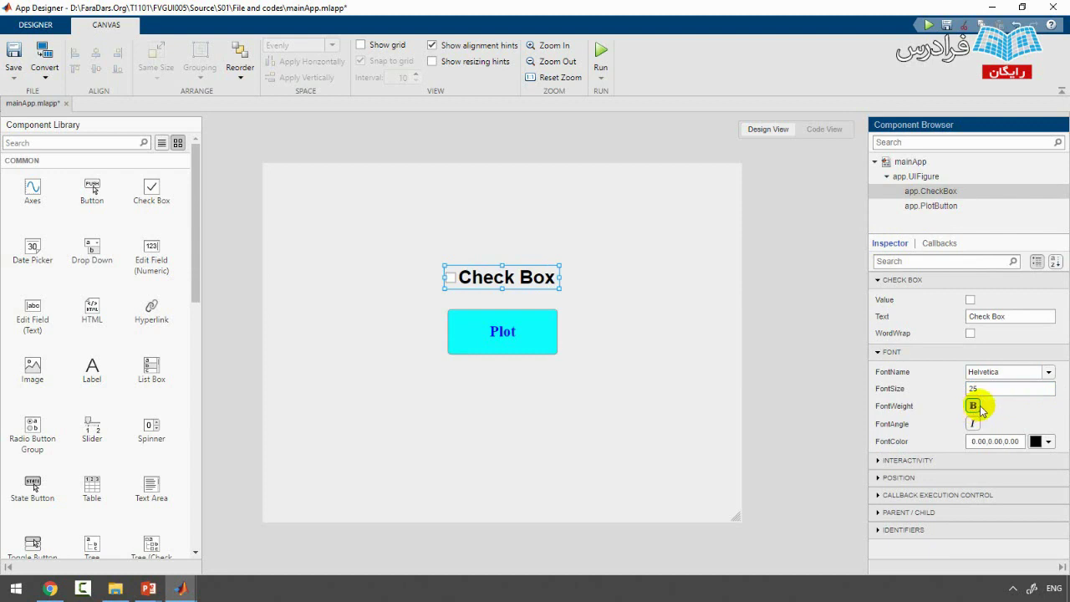
Move the check box up and slightly right of the Plot button, and view its callbacks before returning to its properties.
{"action": "left_click_drag", "start_coordinate": [504, 275], "coordinate": [518, 253]}
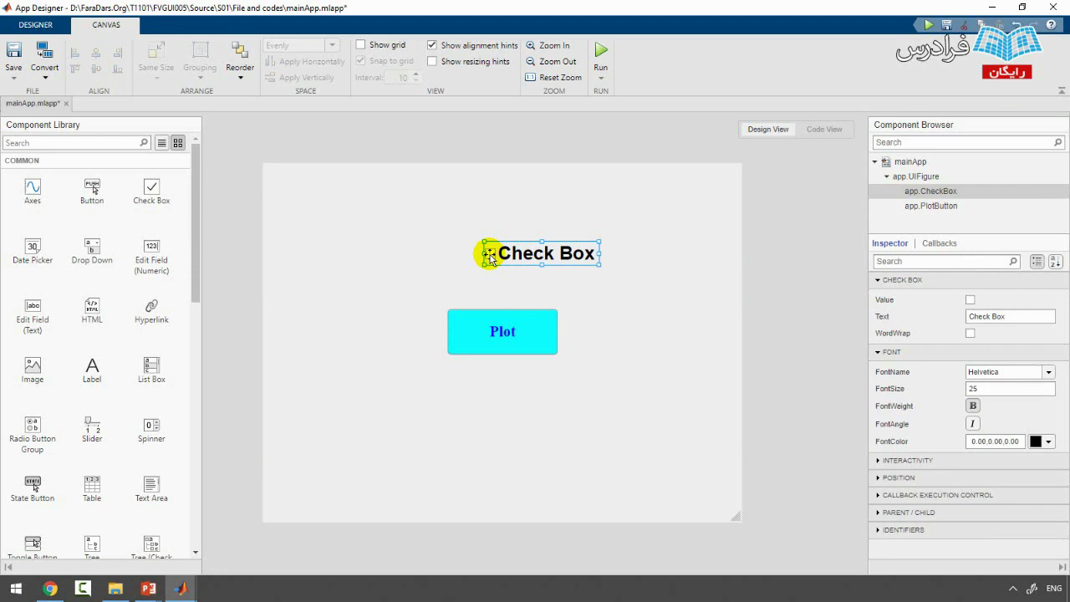
{"action": "left_click", "coordinate": [940, 244]}
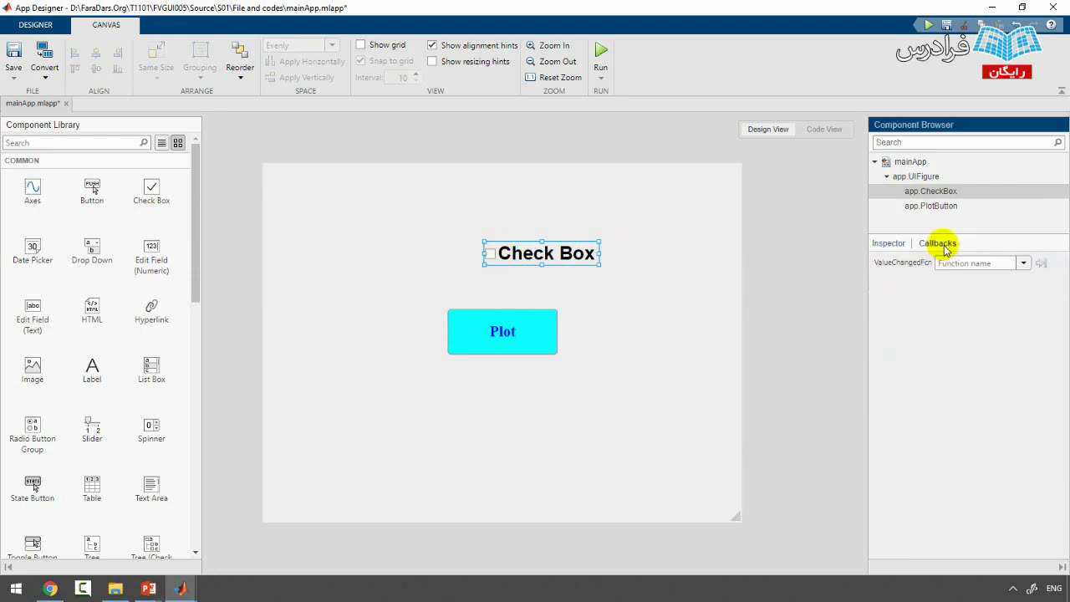
{"action": "left_click", "coordinate": [885, 243]}
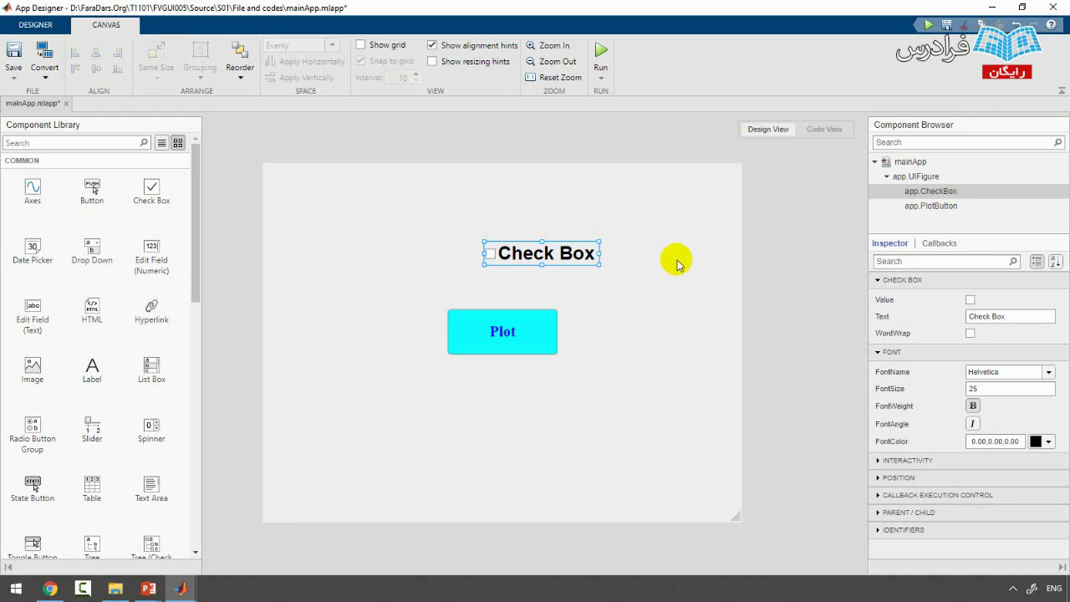
Delete the check box and the Plot button from the canvas, and save the app.
{"action": "left_click", "coordinate": [674, 264]}
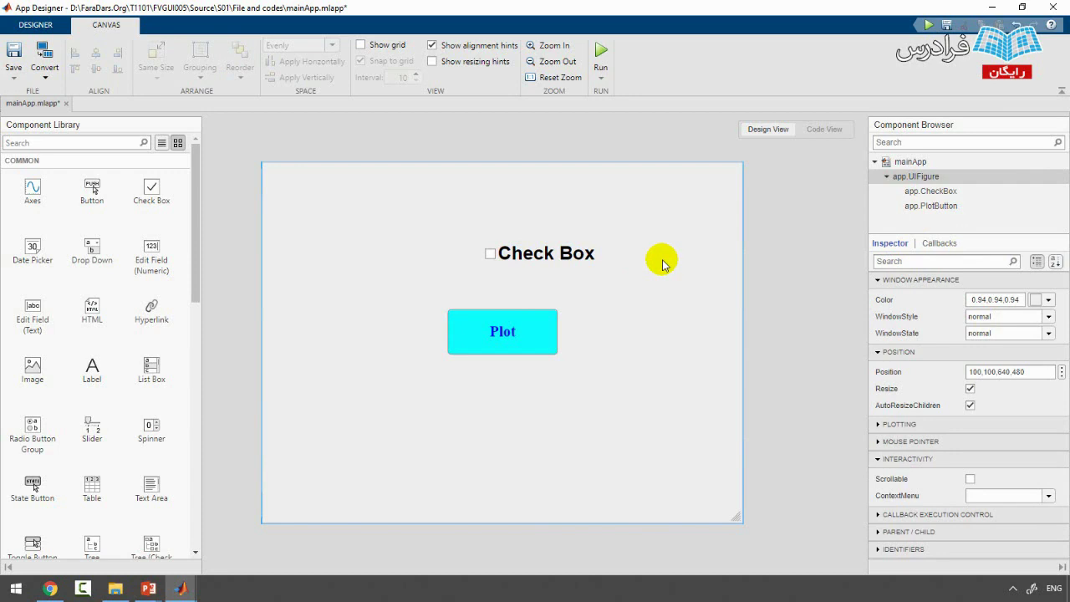
{"action": "left_click", "coordinate": [542, 264]}
{"action": "key", "text": "Delete"}
{"action": "left_click", "coordinate": [524, 332]}
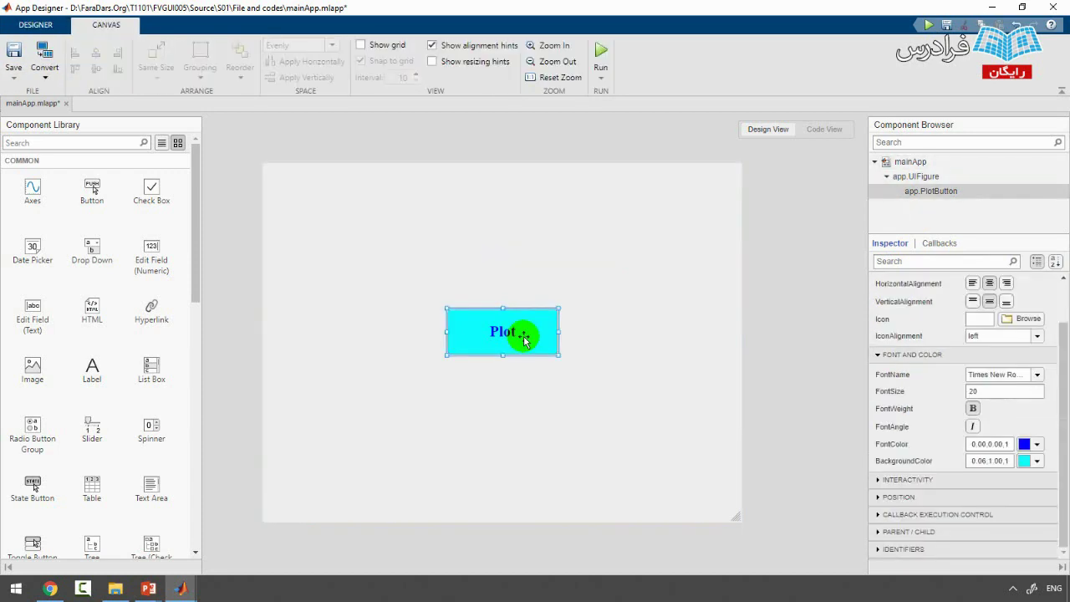
{"action": "key", "text": "Delete"}
{"action": "left_click", "coordinate": [424, 267]}
{"action": "key", "text": "ctrl+s"}
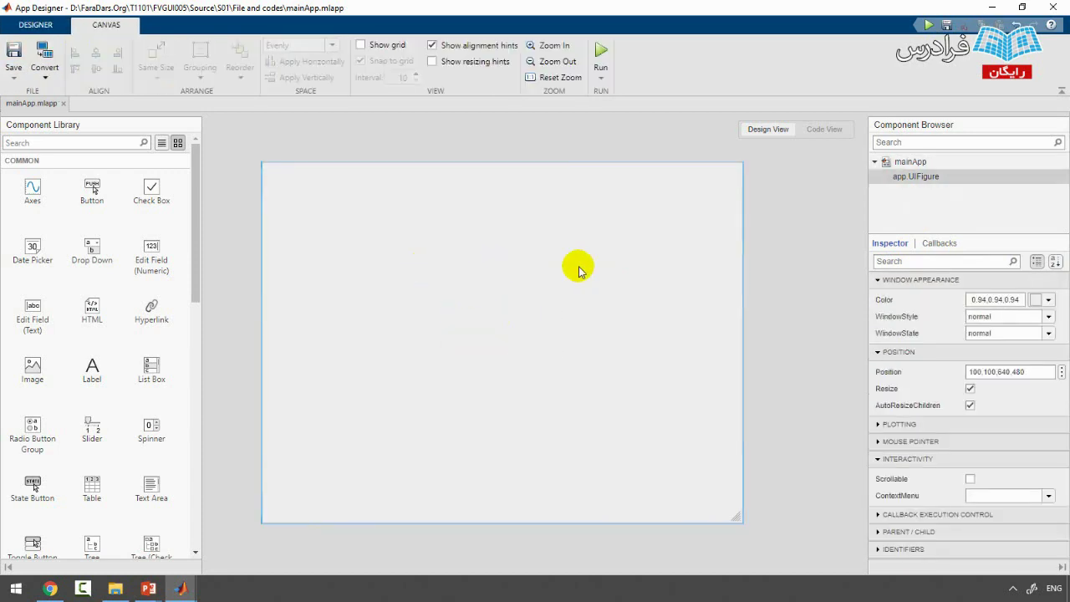
Look through the component library, from the common components down to the containers and instrumentation.
{"action": "left_click", "coordinate": [759, 210]}
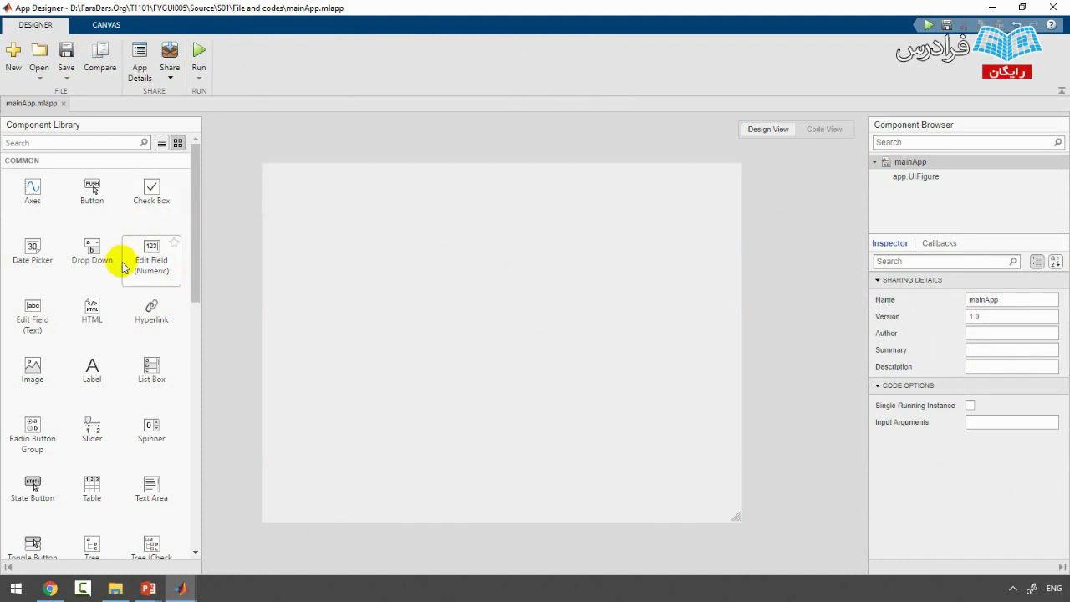
{"action": "scroll", "coordinate": [97, 268], "scroll_direction": "down", "scroll_amount": 4}
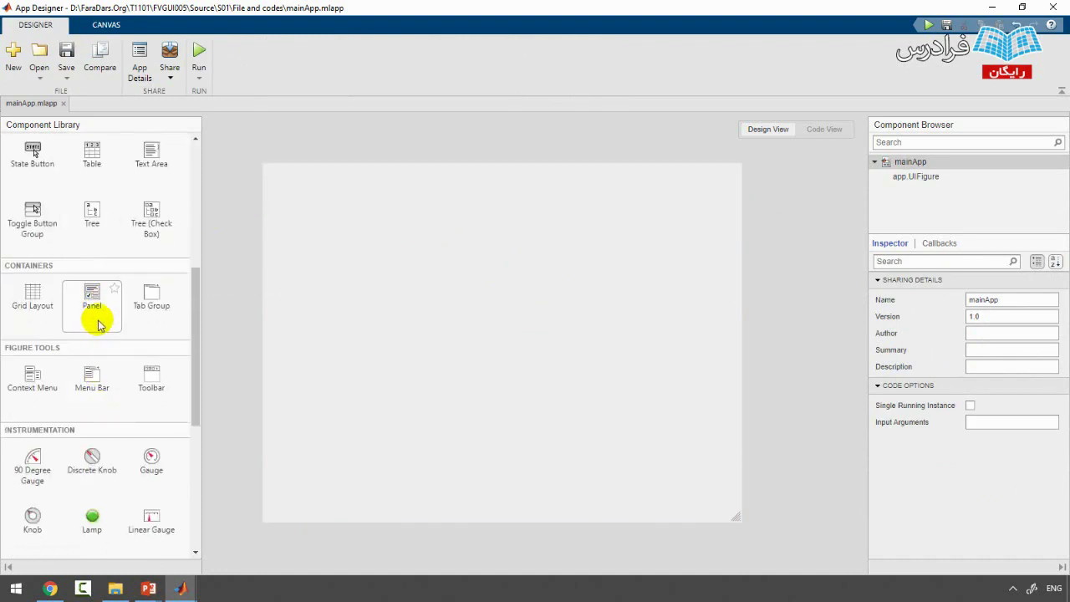
{"action": "scroll", "coordinate": [97, 329], "scroll_direction": "up", "scroll_amount": 4}
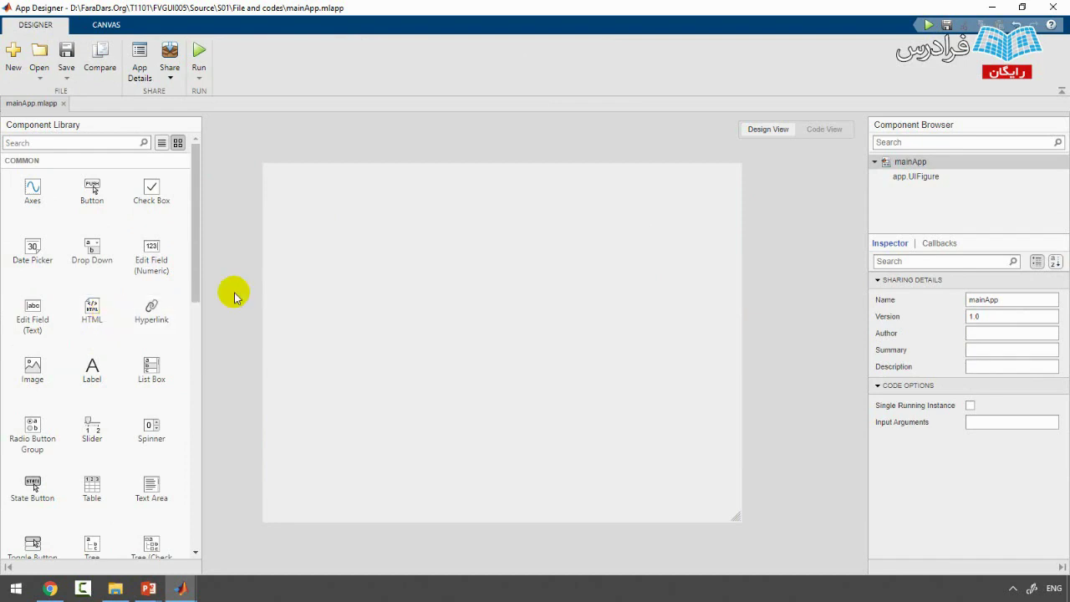
{"action": "left_click", "coordinate": [346, 265]}
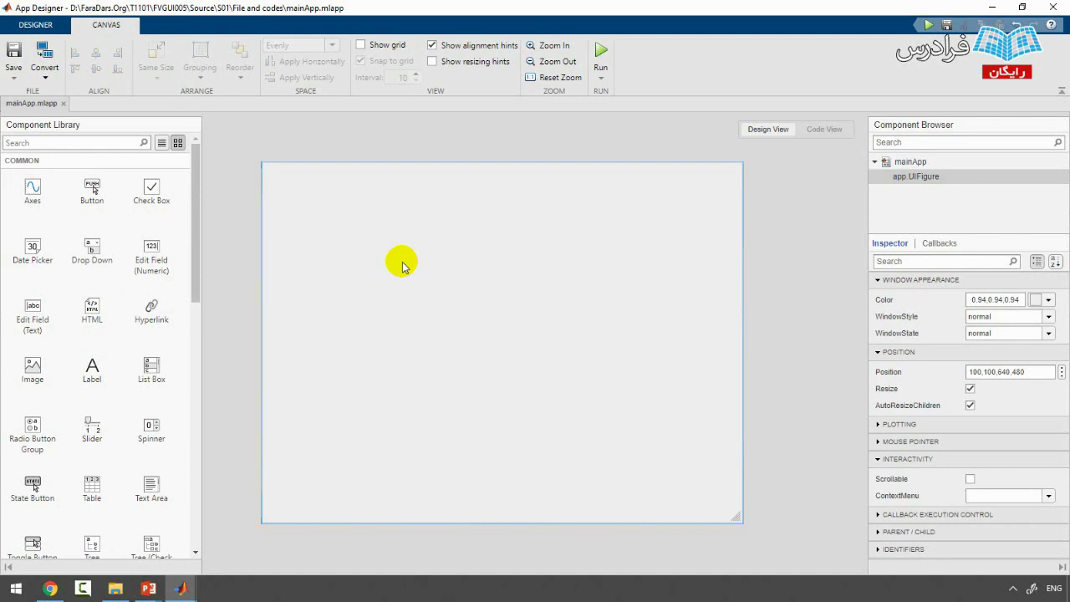
{"action": "scroll", "coordinate": [131, 287], "scroll_direction": "down", "scroll_amount": 5}
{"action": "scroll", "coordinate": [83, 334], "scroll_direction": "down", "scroll_amount": 4}
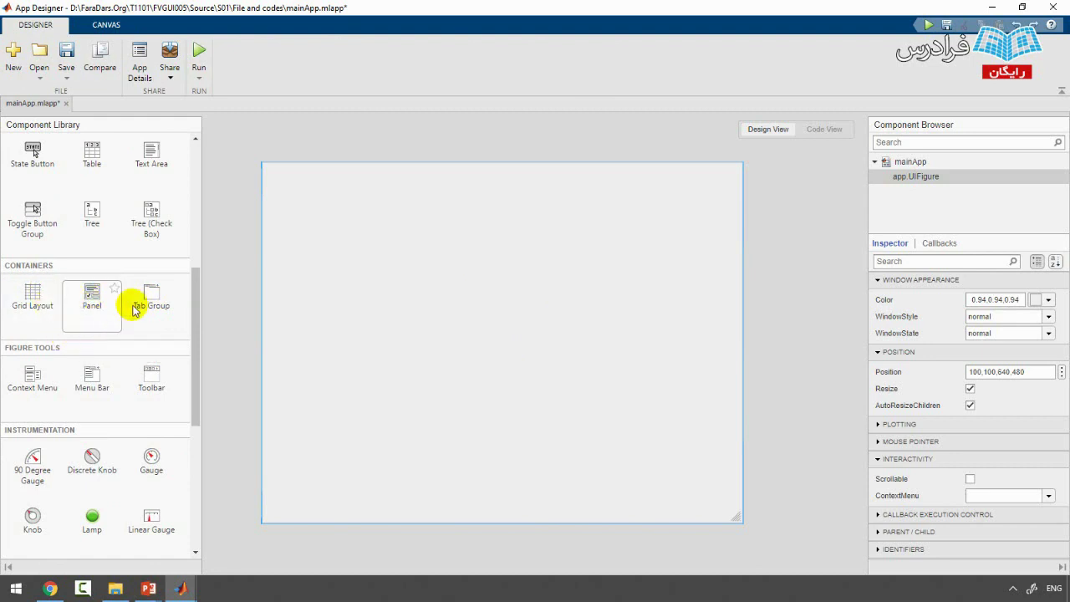
Compare the Designer and Canvas toolstrips as an example of a tabbed layout.
{"action": "left_click", "coordinate": [113, 26]}
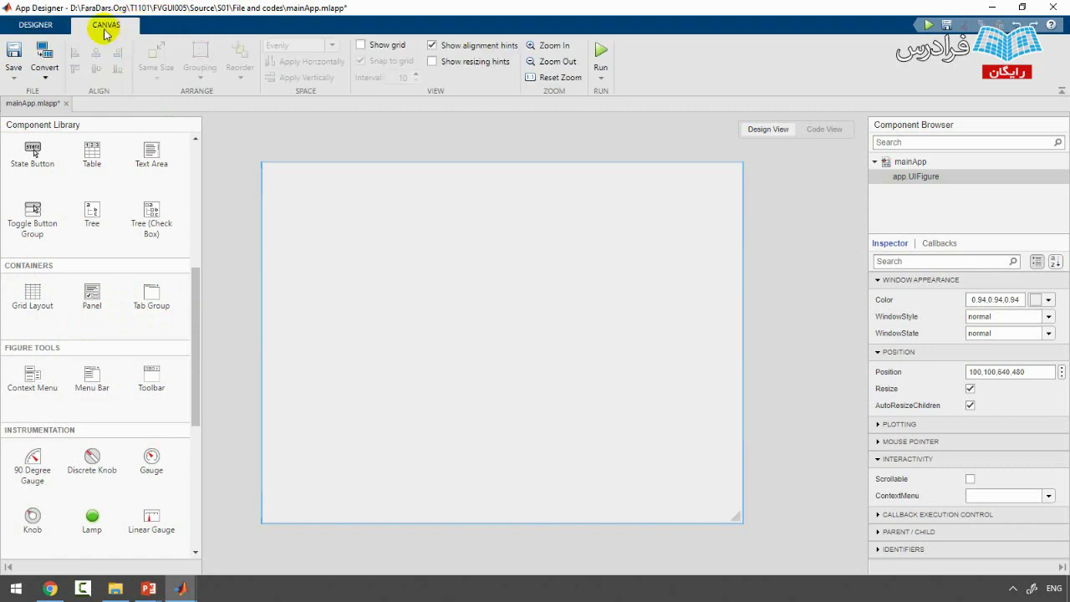
{"action": "left_click", "coordinate": [36, 25]}
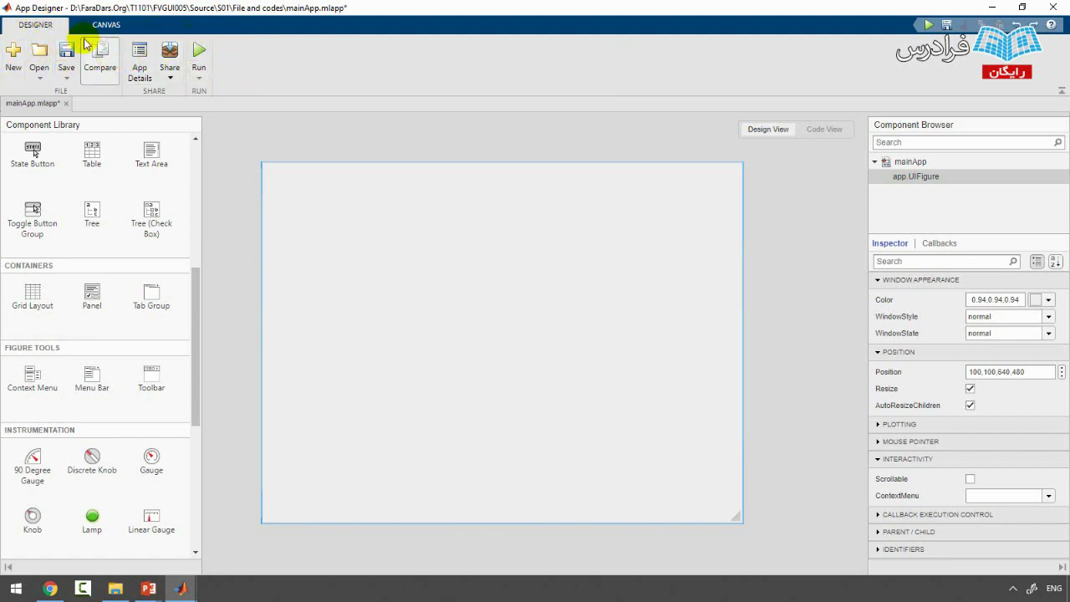
{"action": "left_click", "coordinate": [111, 25]}
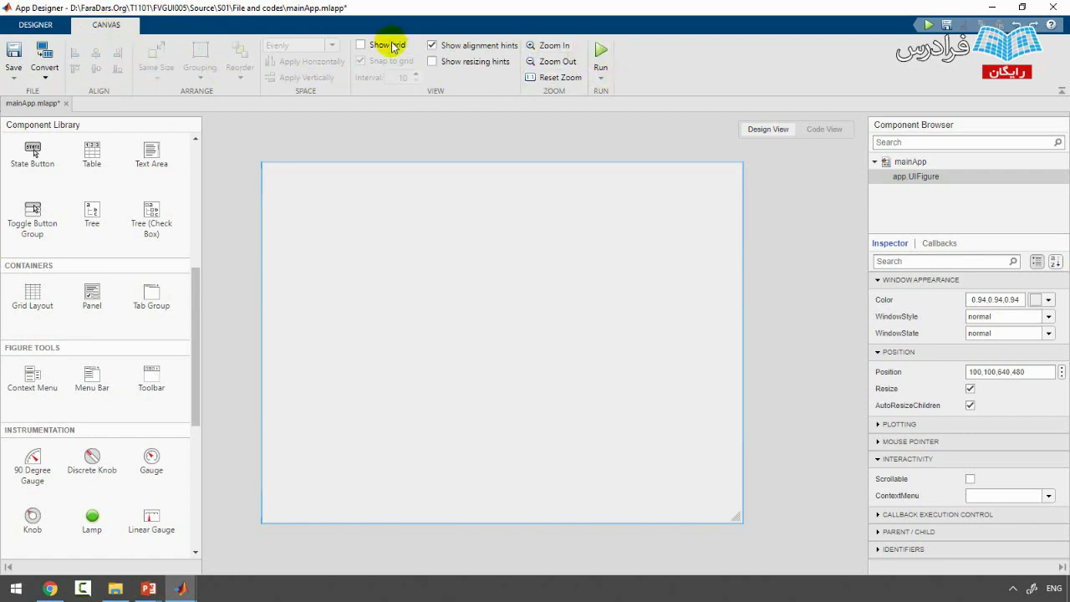
{"action": "left_click", "coordinate": [55, 27]}
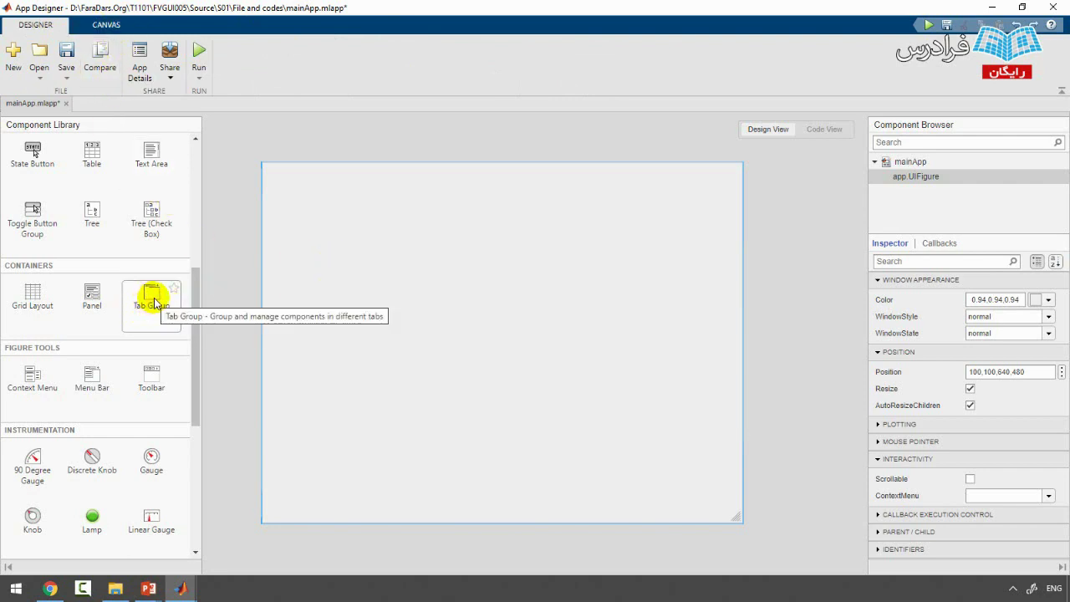
{"action": "left_click", "coordinate": [95, 27]}
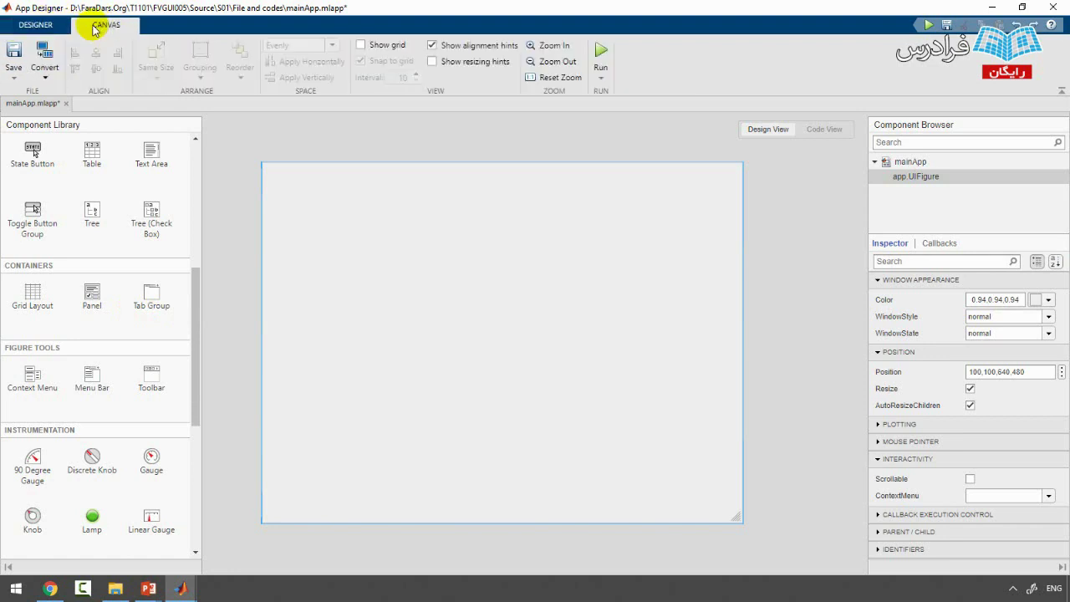
{"action": "left_click", "coordinate": [112, 31]}
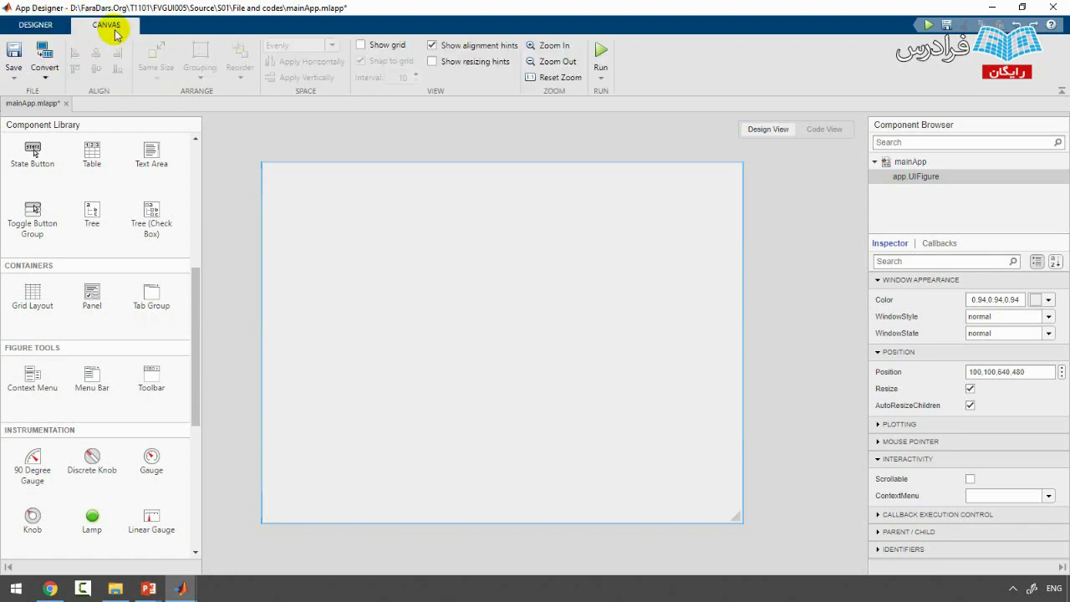
Add a Tab Group to the canvas, align it with the canvas's upper-left corner and enlarge it to fill the whole canvas.
{"action": "left_click_drag", "start_coordinate": [156, 304], "coordinate": [397, 280]}
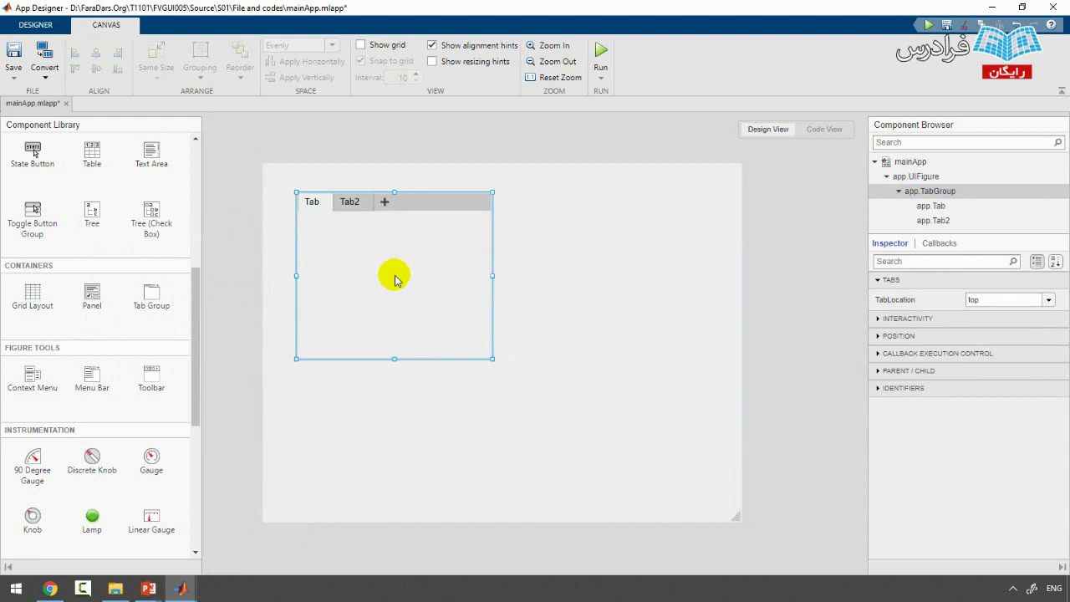
{"action": "left_click", "coordinate": [376, 231]}
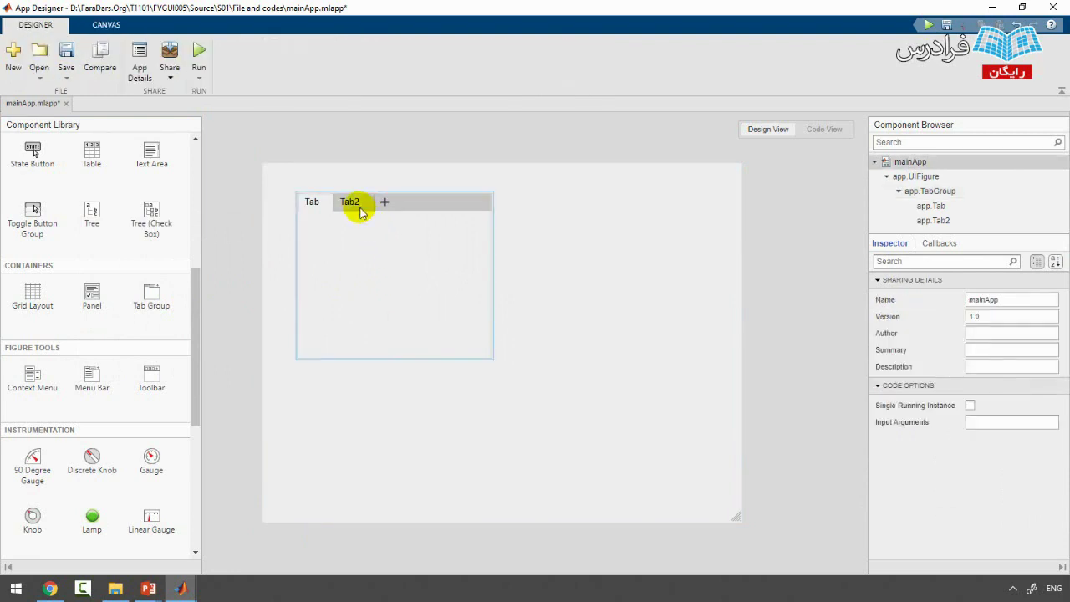
{"action": "left_click", "coordinate": [426, 211]}
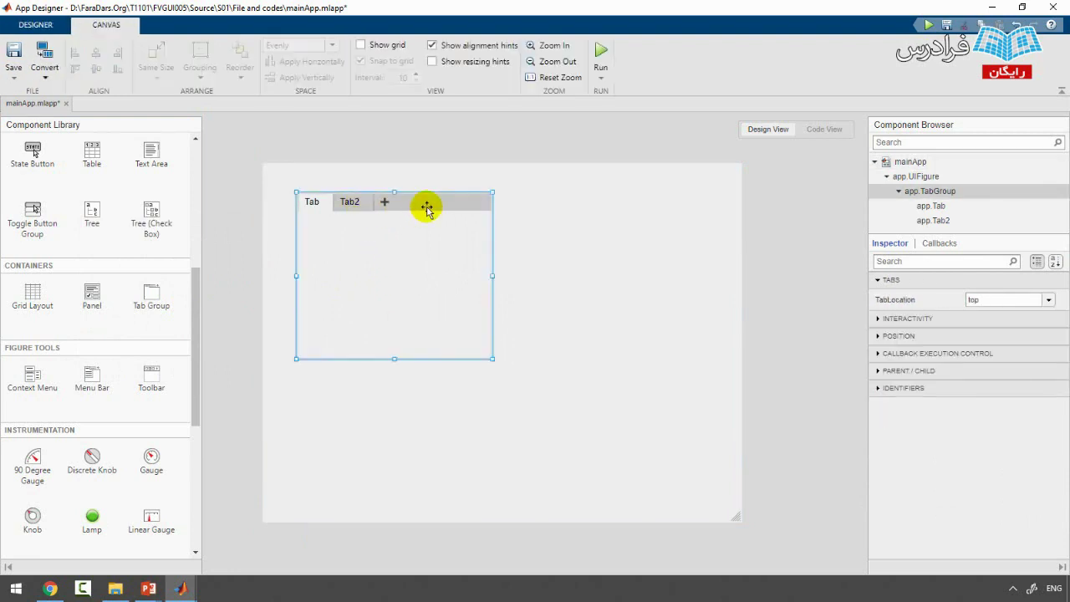
{"action": "left_click_drag", "start_coordinate": [427, 210], "coordinate": [392, 179]}
{"action": "left_click_drag", "start_coordinate": [459, 328], "coordinate": [738, 520]}
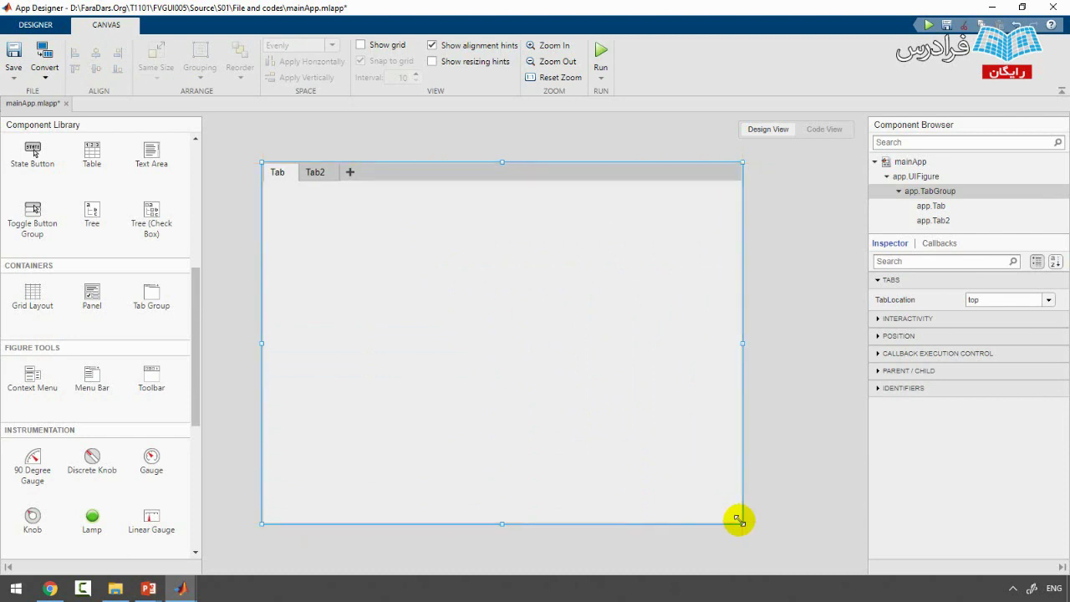
Switch between the tab group's two tabs and compare them with the Designer and Canvas toolstrips.
{"action": "left_click", "coordinate": [657, 270]}
{"action": "left_click", "coordinate": [311, 172]}
{"action": "left_click", "coordinate": [292, 172]}
{"action": "left_click", "coordinate": [312, 173]}
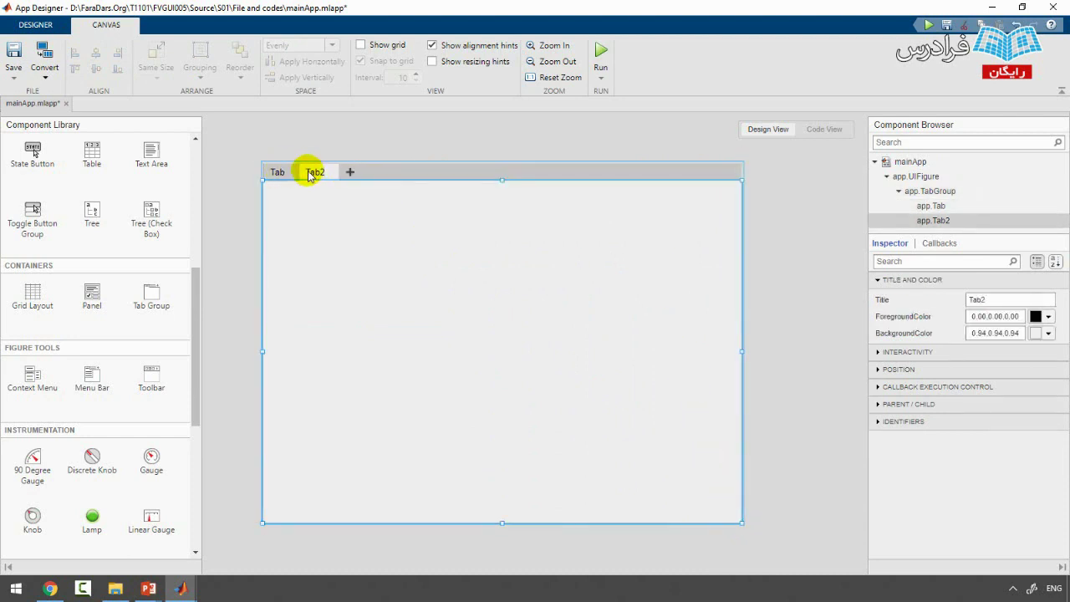
{"action": "left_click", "coordinate": [45, 25]}
{"action": "left_click", "coordinate": [106, 25]}
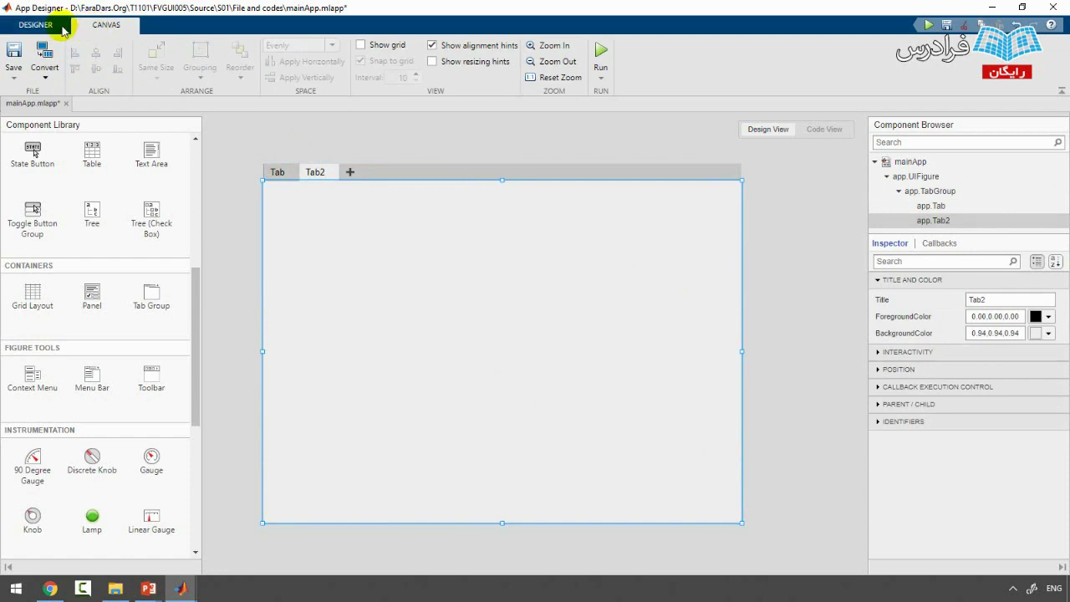
{"action": "left_click", "coordinate": [35, 24]}
Add three more tabs, Tab3, Tab4 and Tab5, to the tab group.
{"action": "left_click", "coordinate": [349, 174]}
{"action": "left_click", "coordinate": [389, 174]}
{"action": "left_click", "coordinate": [433, 172]}
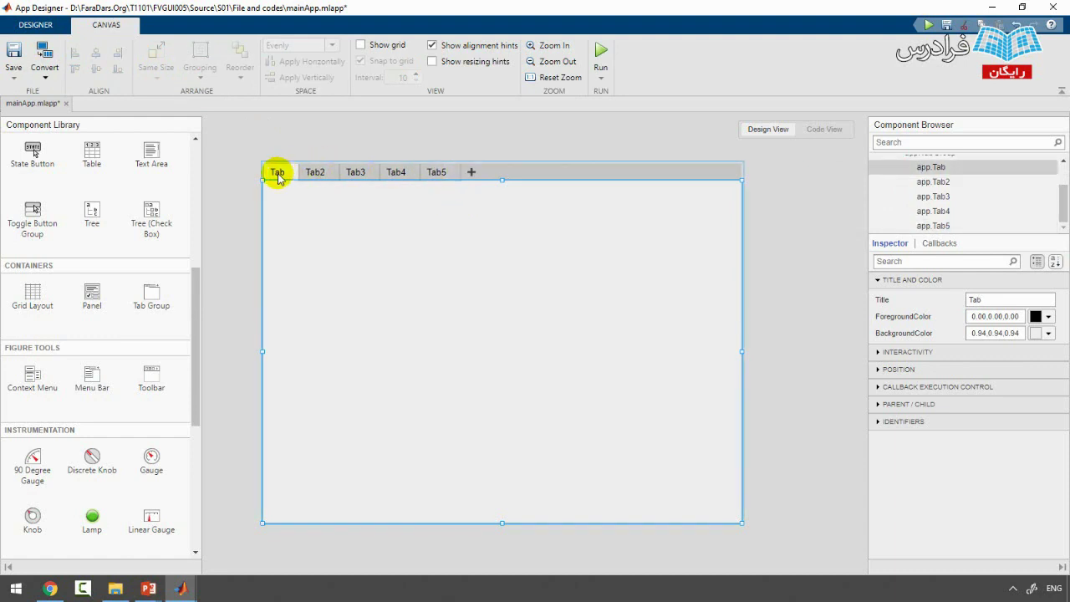
Title the first tab Start and set its foreground color to red.
{"action": "left_click", "coordinate": [994, 299]}
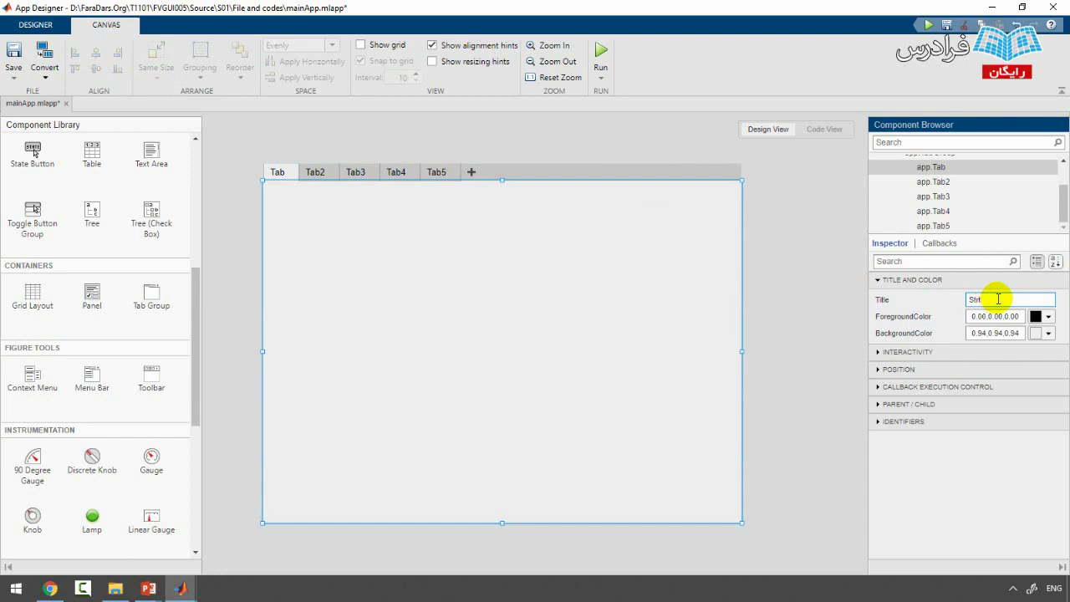
{"action": "left_click", "coordinate": [1048, 316]}
{"action": "left_click", "coordinate": [912, 432]}
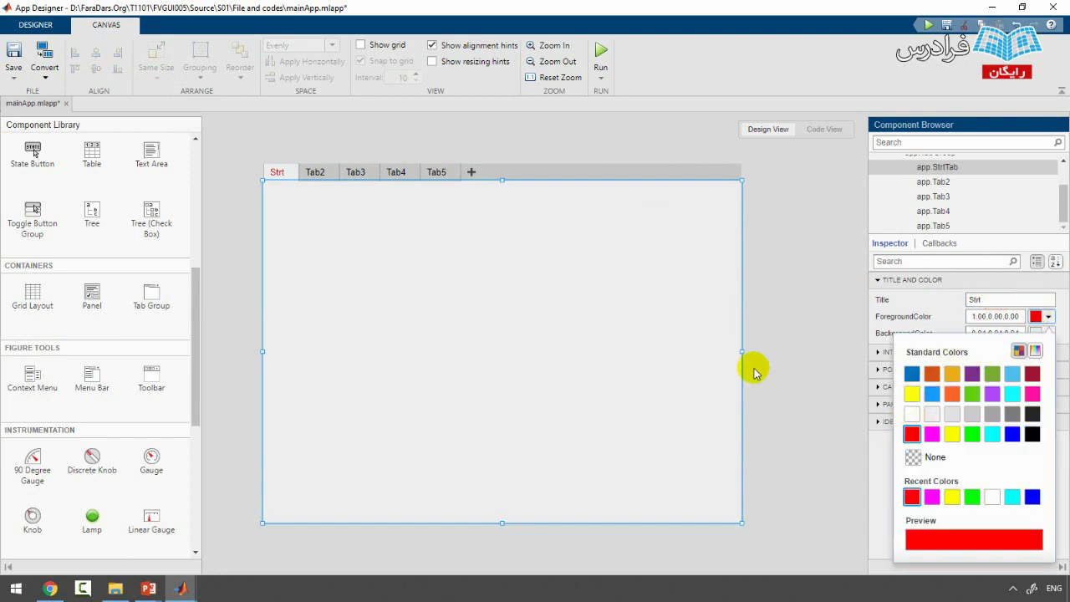
{"action": "left_click", "coordinate": [993, 300]}
{"action": "type", "text": "a"}
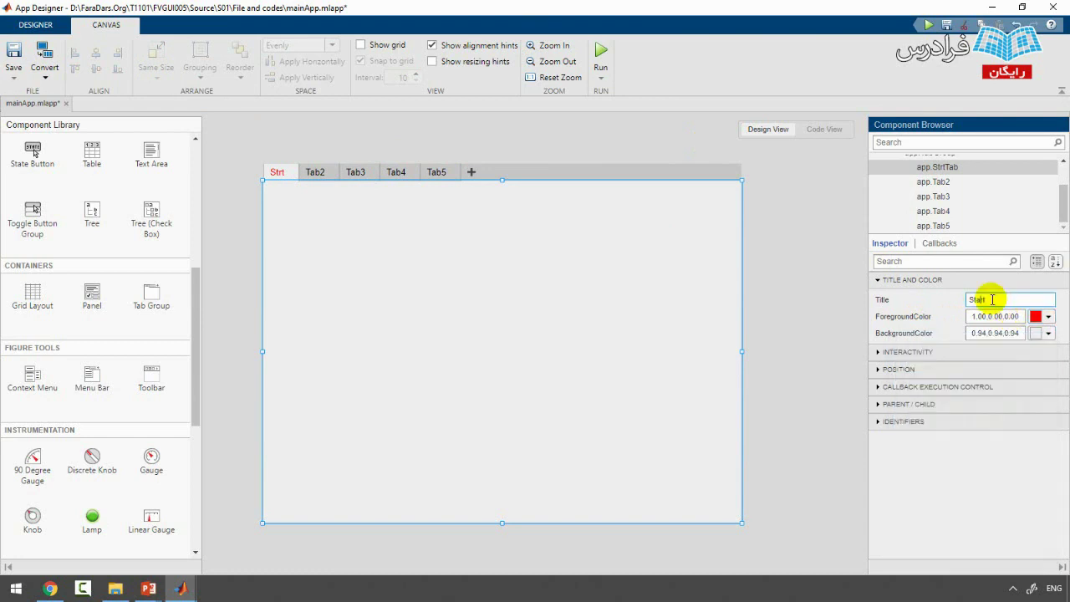
{"action": "left_click", "coordinate": [565, 286]}
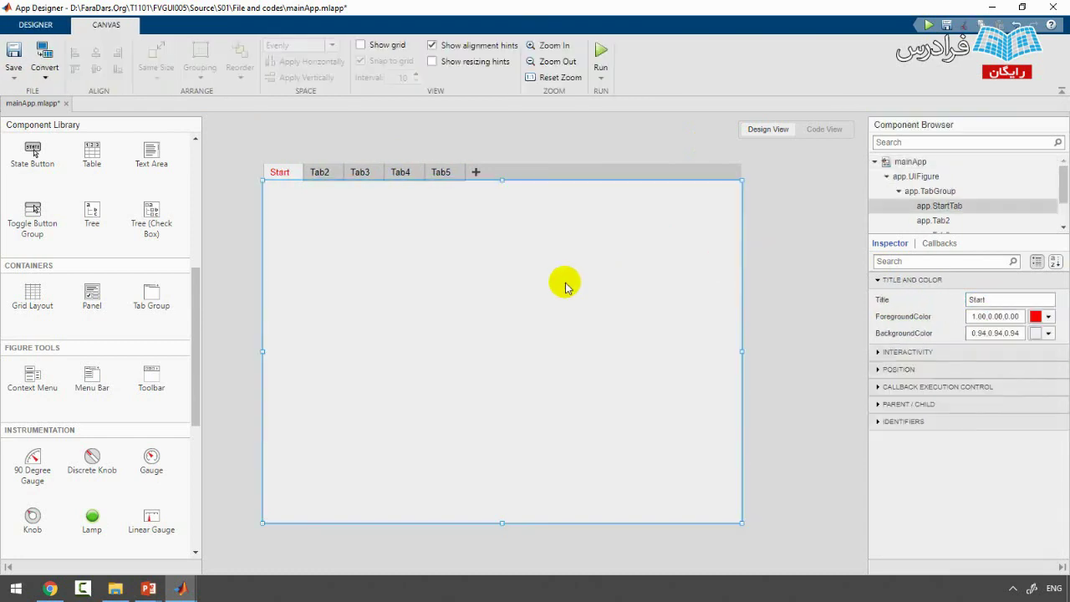
Set the Start tab's background color to cyan and save the app.
{"action": "left_click", "coordinate": [1040, 336]}
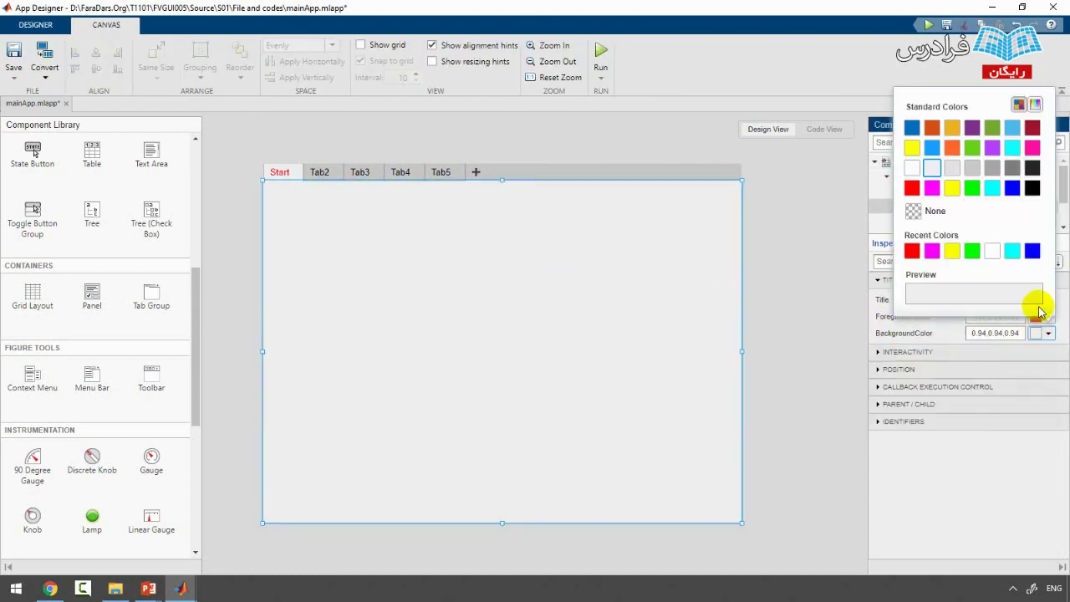
{"action": "left_click", "coordinate": [1014, 257]}
{"action": "left_click", "coordinate": [664, 280]}
{"action": "left_click", "coordinate": [794, 256]}
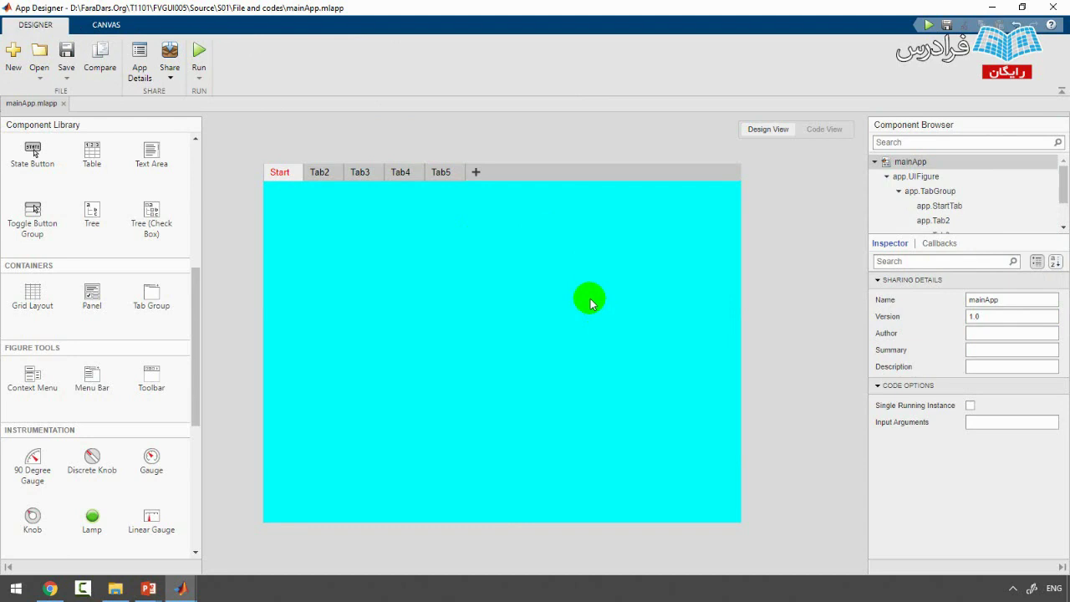
Look through Tab2, Tab3 and Tab5 of the tab group and return to the Start tab's canvas.
{"action": "left_click", "coordinate": [320, 172]}
{"action": "left_click", "coordinate": [360, 172]}
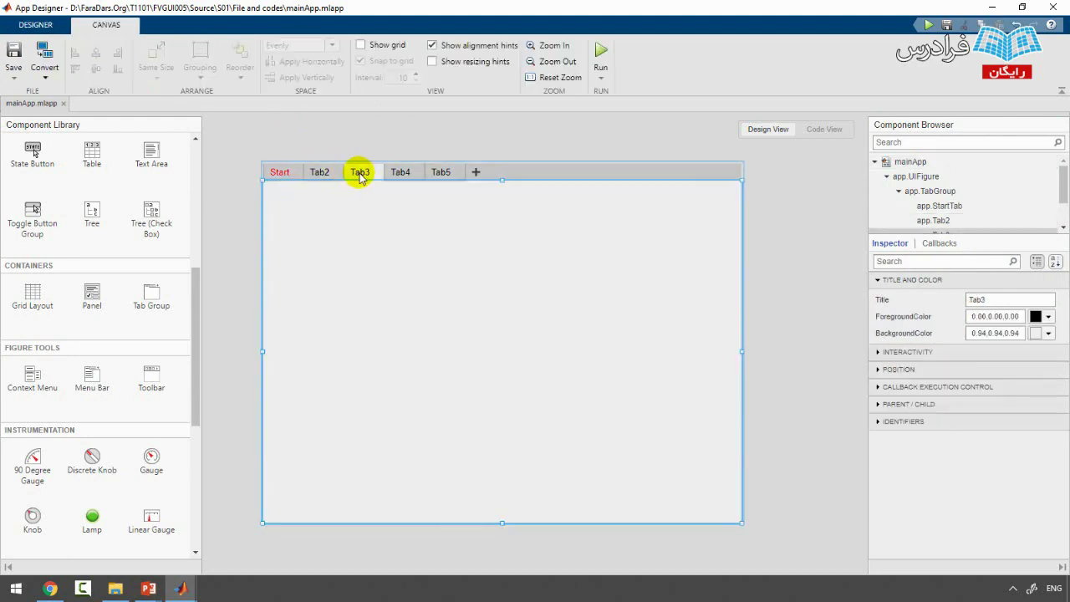
{"action": "left_click", "coordinate": [441, 171]}
{"action": "left_click", "coordinate": [320, 171]}
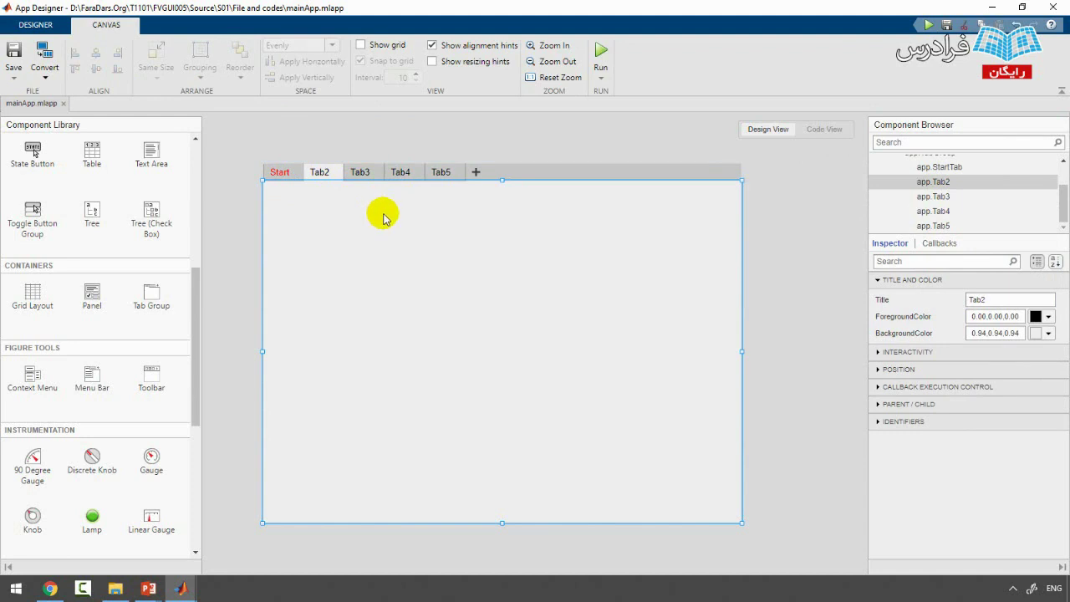
{"action": "left_click", "coordinate": [279, 172]}
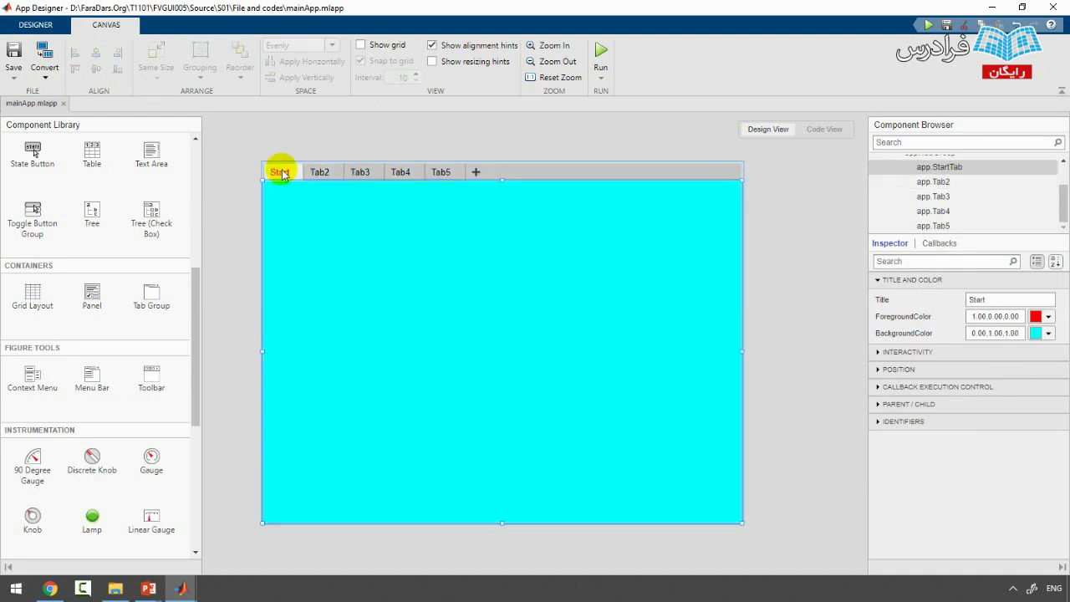
{"action": "left_click", "coordinate": [775, 251]}
{"action": "left_click", "coordinate": [556, 279]}
{"action": "left_click", "coordinate": [284, 178]}
{"action": "left_click", "coordinate": [543, 313]}
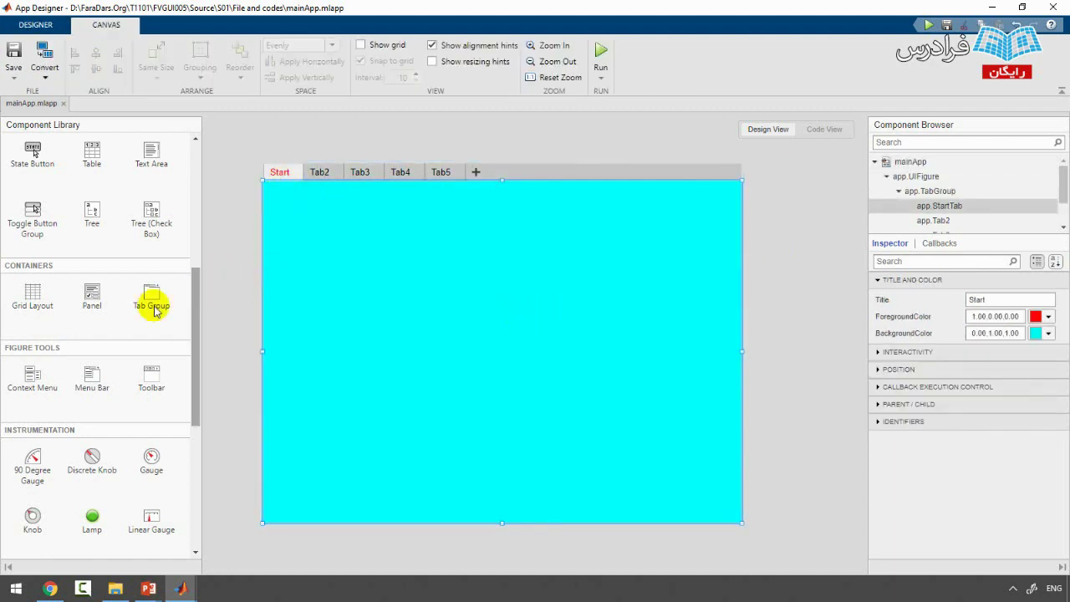
Place an Image component on the Start tab, enlarge it and center it on the canvas.
{"action": "scroll", "coordinate": [86, 322], "scroll_direction": "up", "scroll_amount": 5}
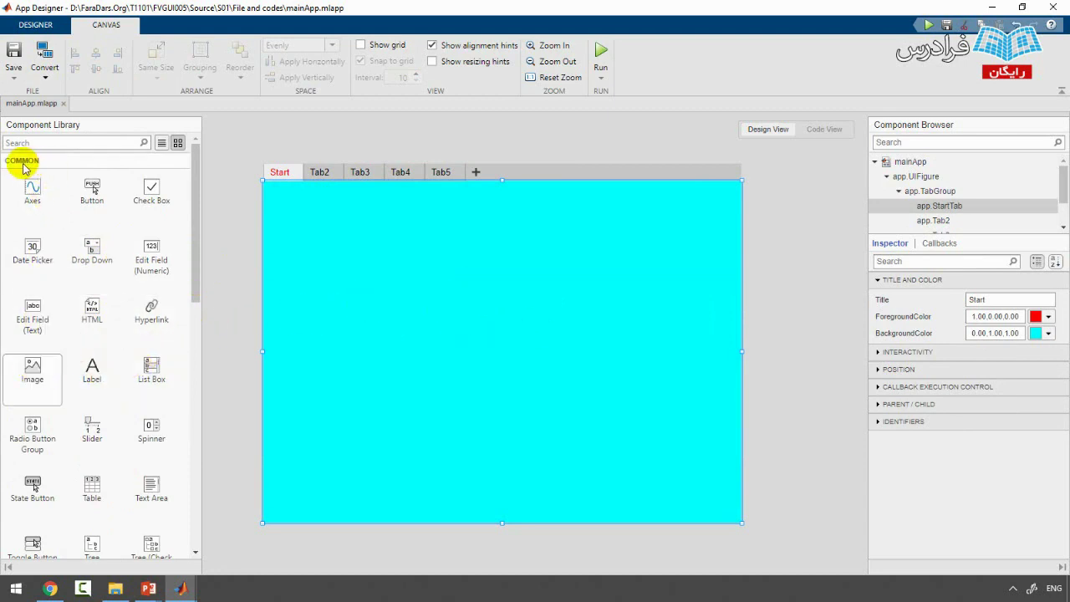
{"action": "left_click_drag", "start_coordinate": [34, 381], "coordinate": [505, 323]}
{"action": "left_click_drag", "start_coordinate": [542, 358], "coordinate": [665, 436]}
{"action": "left_click_drag", "start_coordinate": [591, 368], "coordinate": [528, 351]}
{"action": "left_click", "coordinate": [276, 422]}
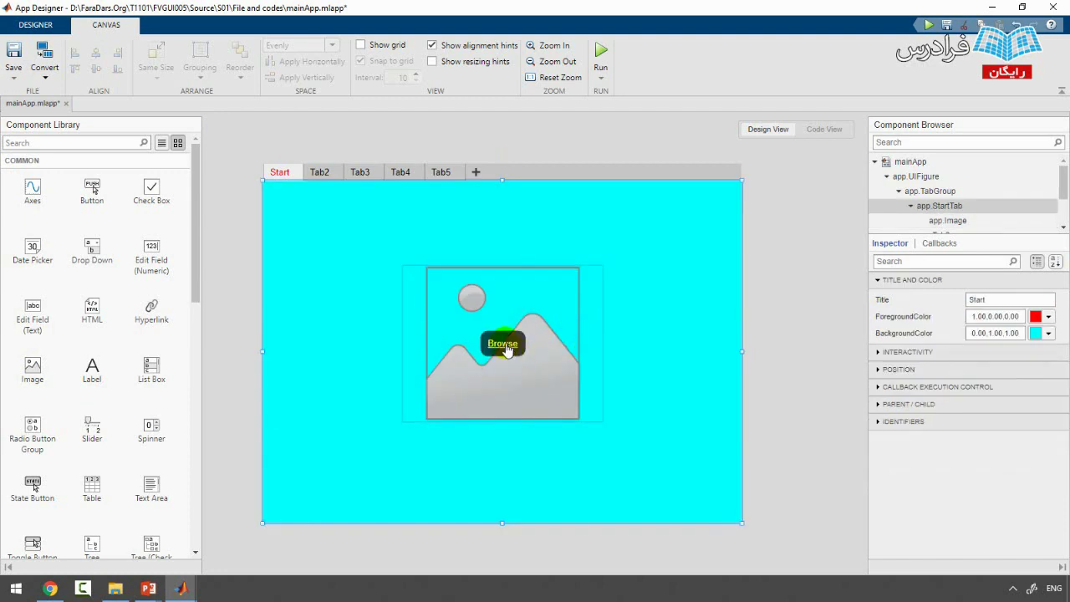
Load the logo picture from the File and codes folder into the Image component and save the app.
{"action": "left_click", "coordinate": [503, 343]}
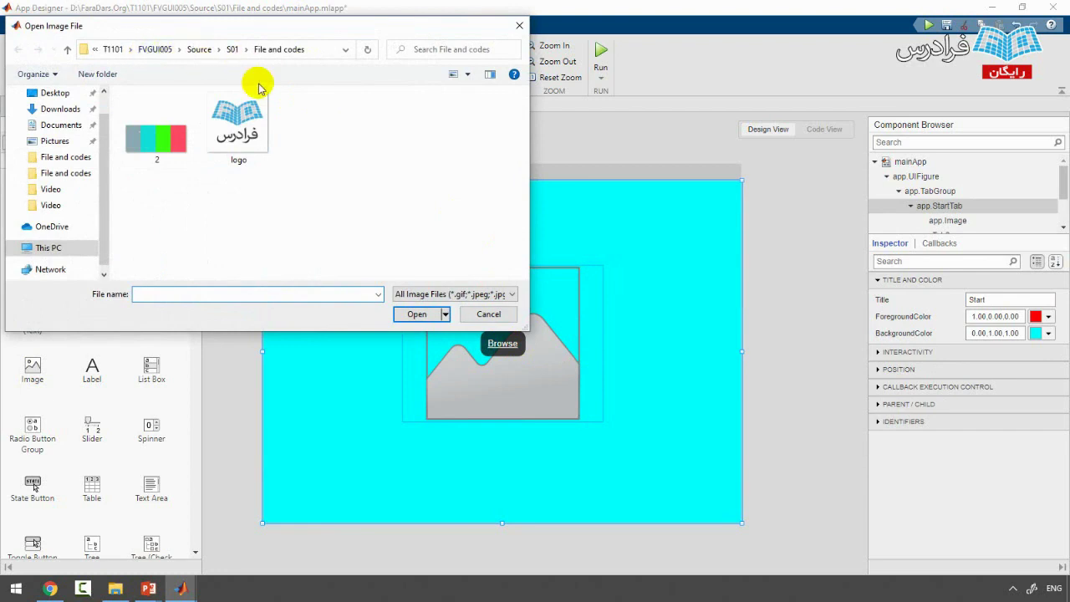
{"action": "double_click", "coordinate": [242, 127]}
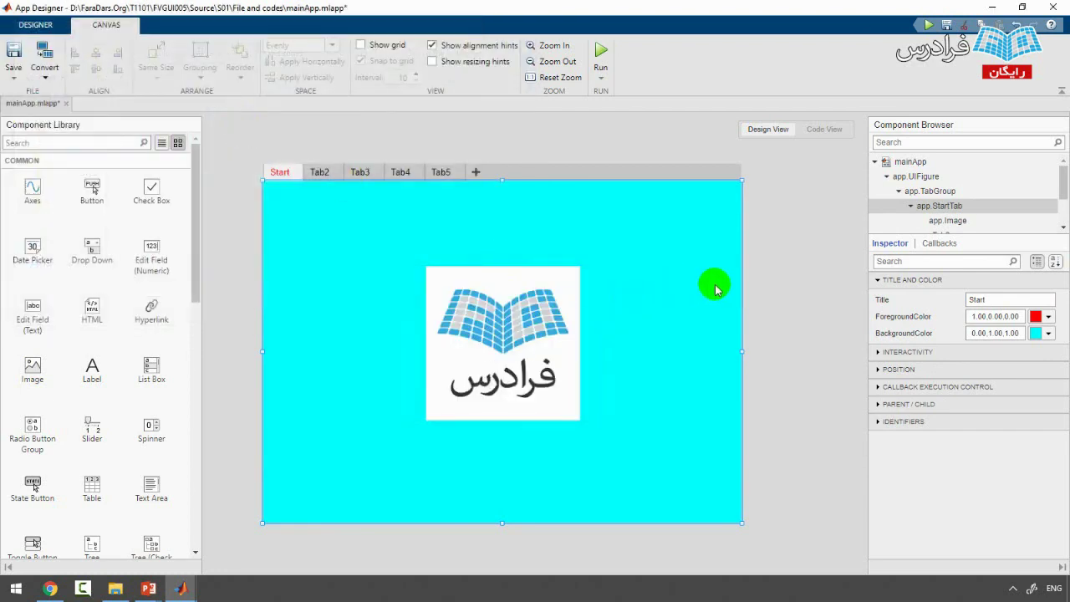
{"action": "left_click", "coordinate": [766, 249]}
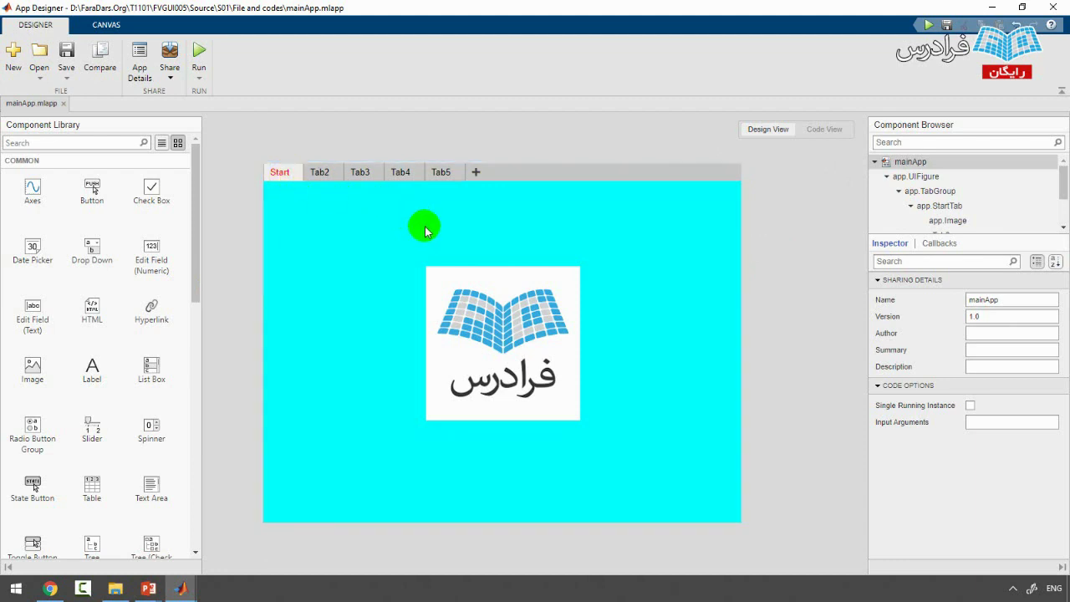
Go through all the tabs up to Tab5 and back to Start, examining the logo image there.
{"action": "left_click", "coordinate": [495, 269]}
{"action": "left_click", "coordinate": [660, 253]}
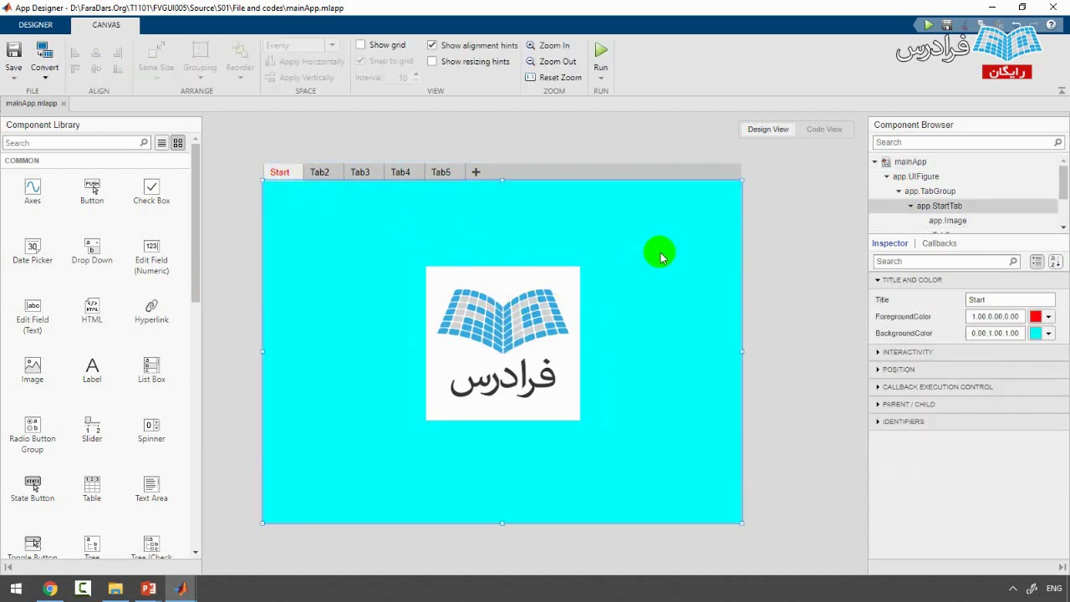
{"action": "left_click", "coordinate": [321, 173]}
{"action": "left_click", "coordinate": [360, 172]}
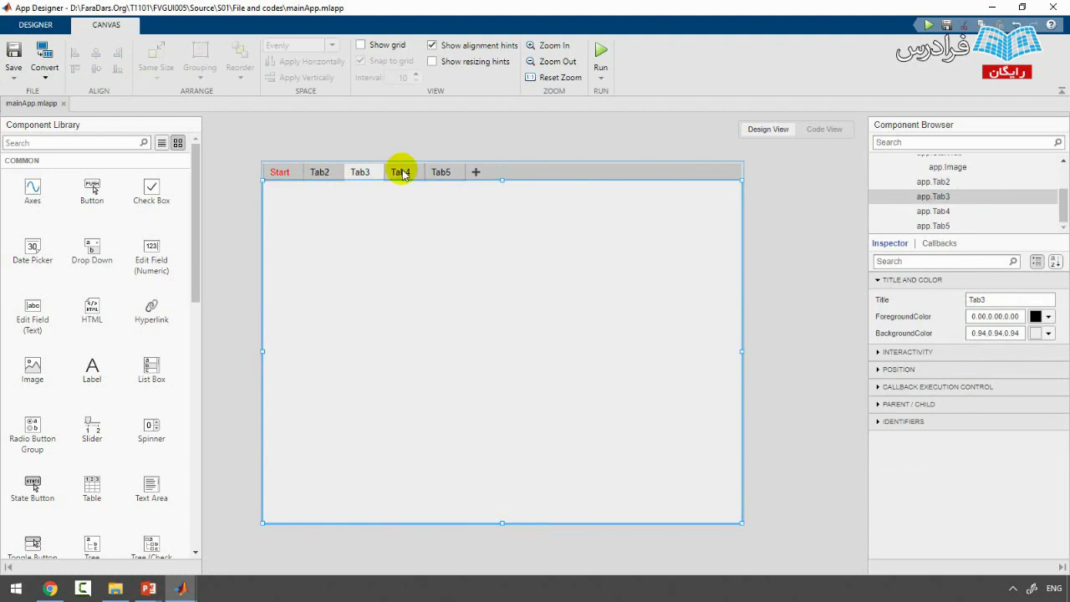
{"action": "left_click", "coordinate": [402, 172]}
{"action": "left_click", "coordinate": [440, 172]}
{"action": "left_click", "coordinate": [402, 173]}
{"action": "left_click", "coordinate": [358, 173]}
{"action": "left_click", "coordinate": [322, 172]}
{"action": "left_click", "coordinate": [280, 173]}
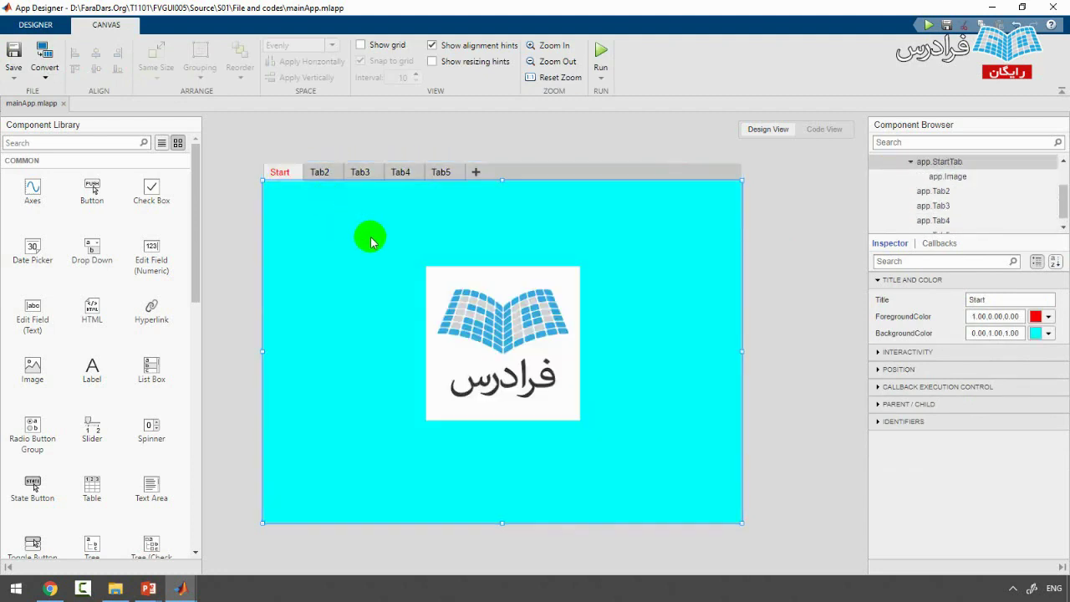
{"action": "left_click", "coordinate": [794, 243]}
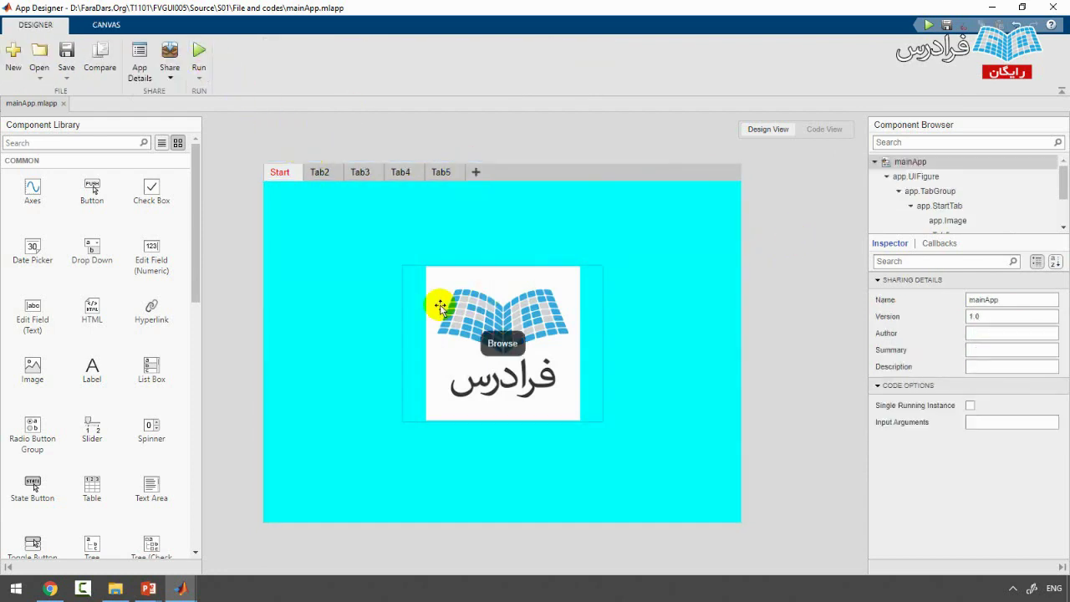
{"action": "mouse_move", "coordinate": [546, 385]}
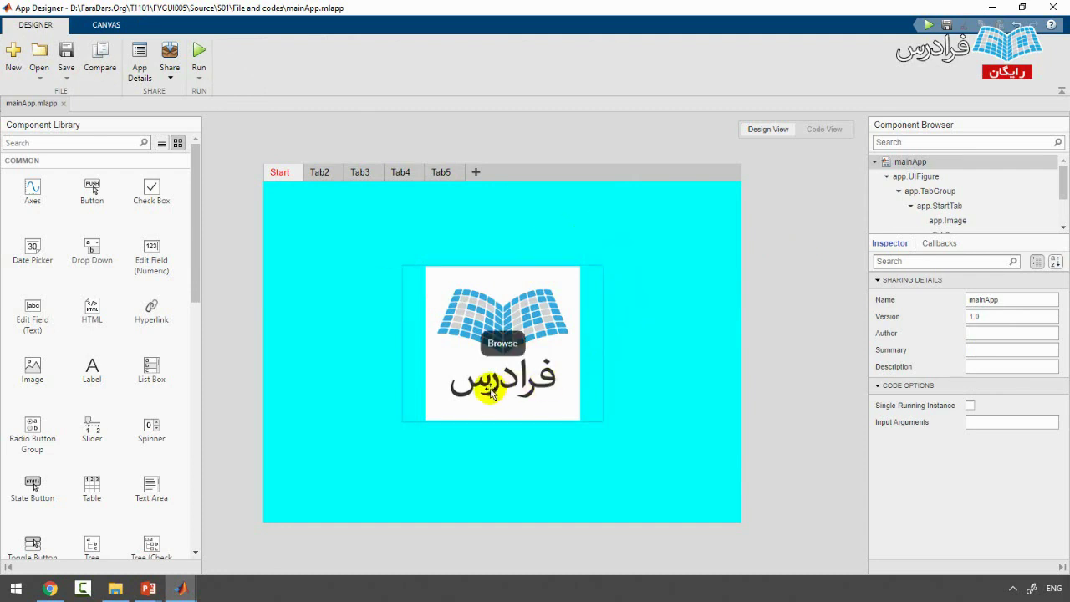
Run the app, move its window aside, check Tab2, Tab3 and Tab5 in it, and close the running app.
{"action": "left_click", "coordinate": [196, 52]}
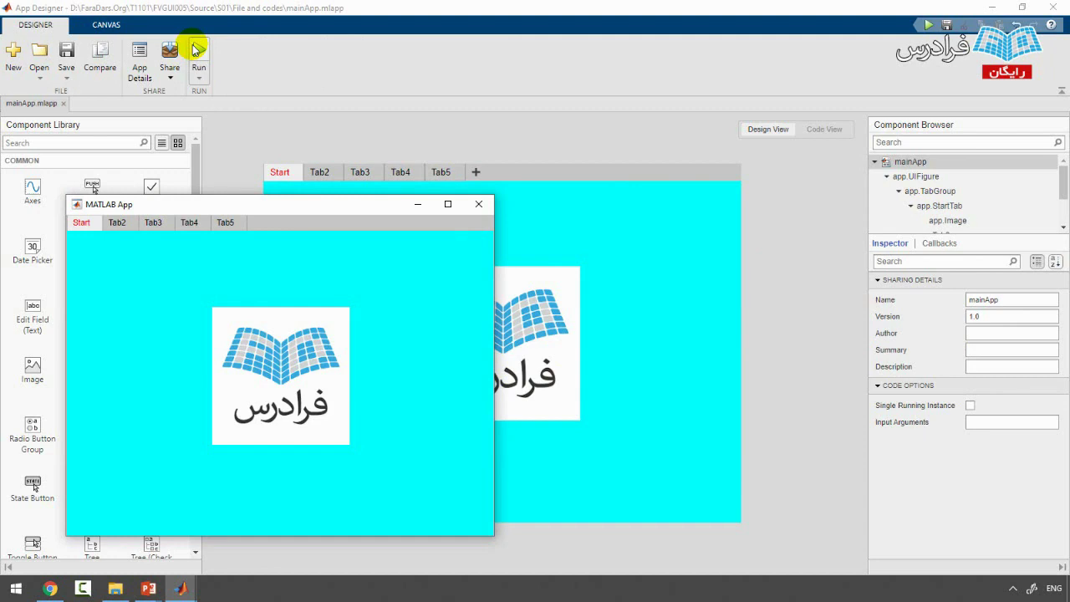
{"action": "left_click_drag", "start_coordinate": [270, 210], "coordinate": [500, 155]}
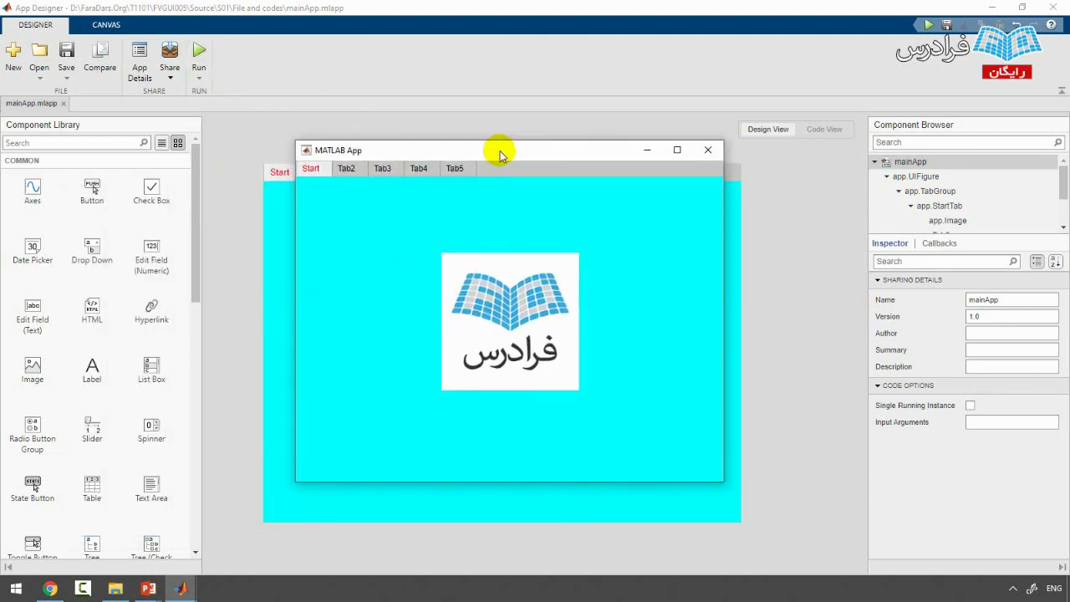
{"action": "left_click_drag", "start_coordinate": [500, 155], "coordinate": [516, 112]}
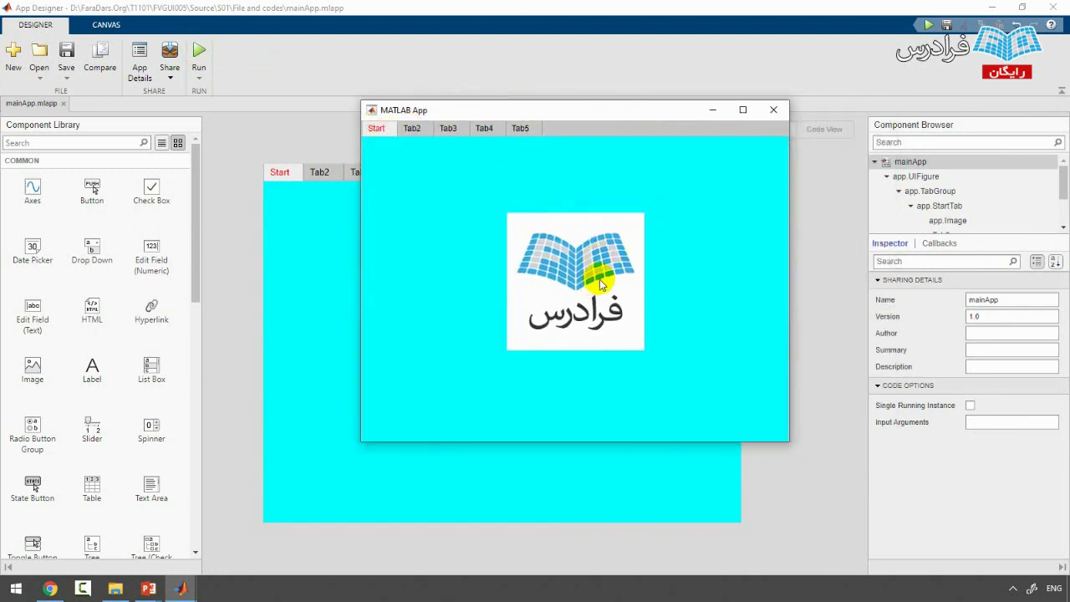
{"action": "left_click", "coordinate": [410, 129]}
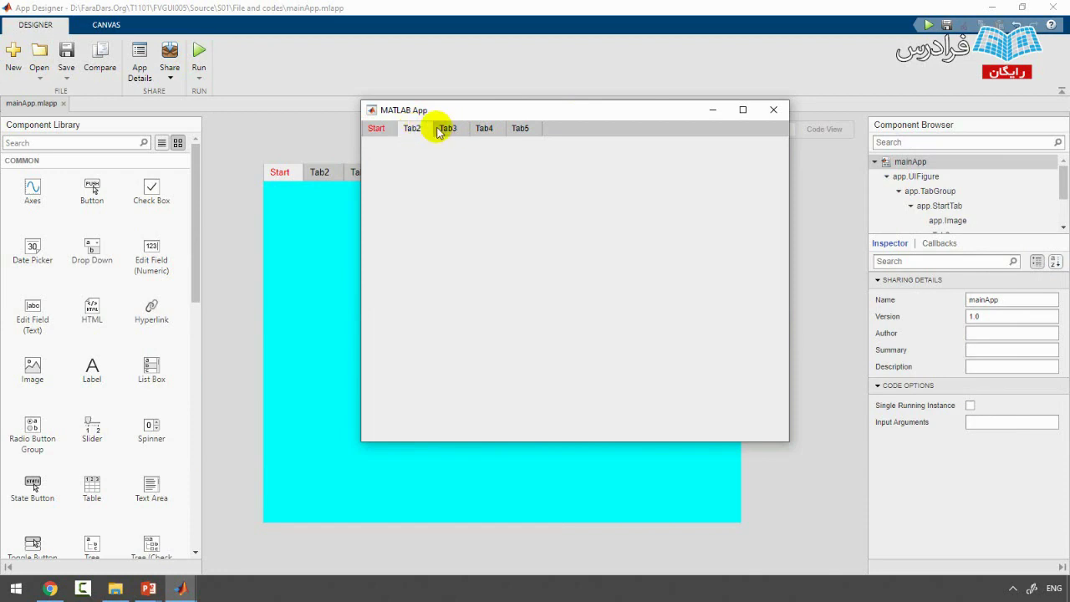
{"action": "left_click", "coordinate": [448, 129]}
{"action": "left_click", "coordinate": [519, 129]}
{"action": "left_click", "coordinate": [410, 129]}
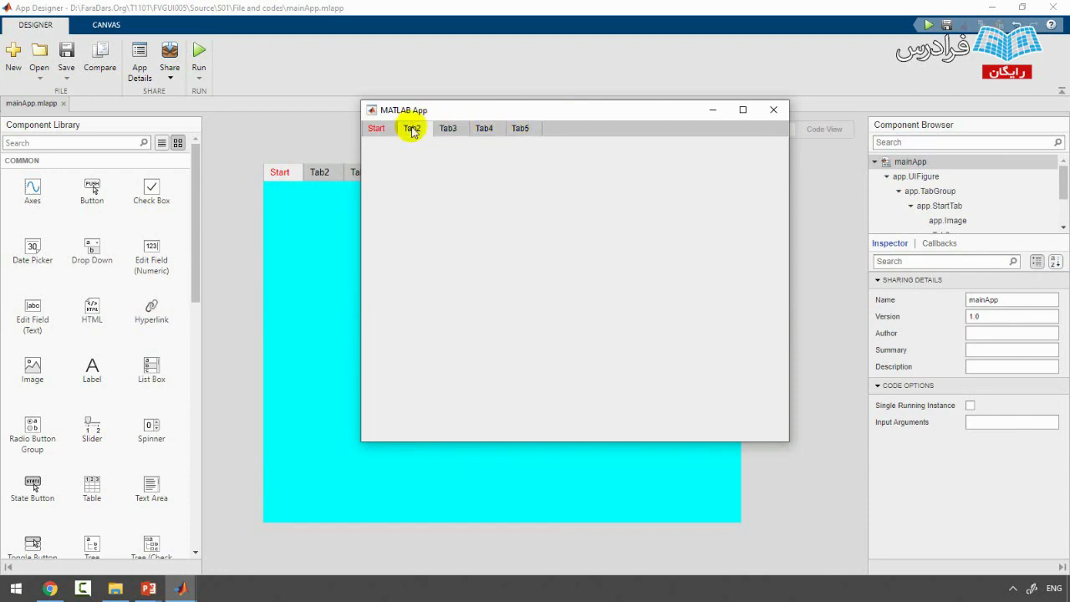
{"action": "left_click", "coordinate": [773, 109]}
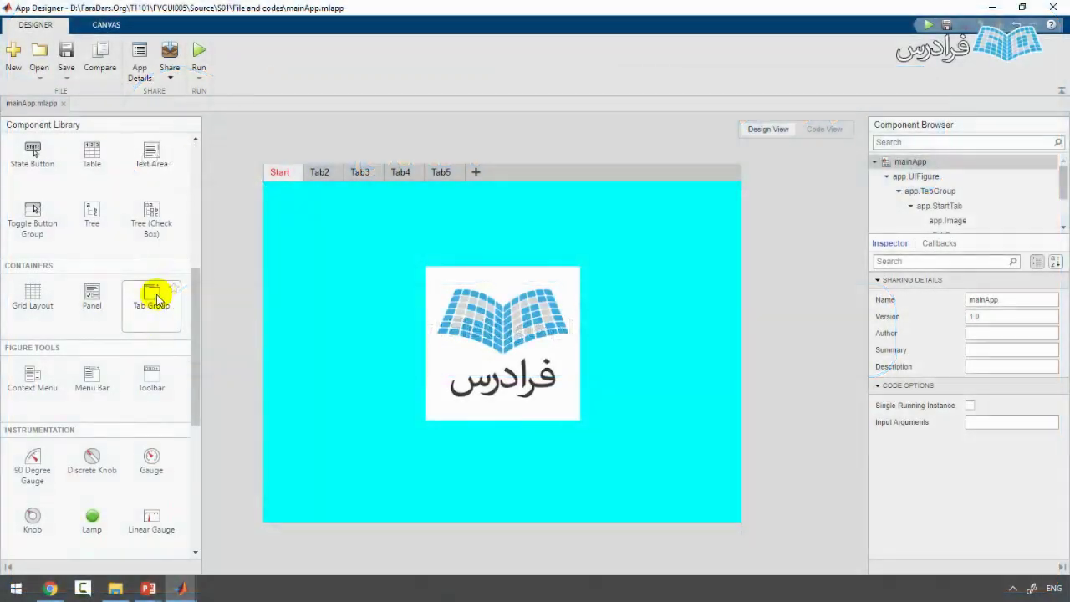
Examine the Panel container in the component library and compare the Tab2, Tab3 and Tab4 pages of the tab group.
{"action": "left_click", "coordinate": [98, 297]}
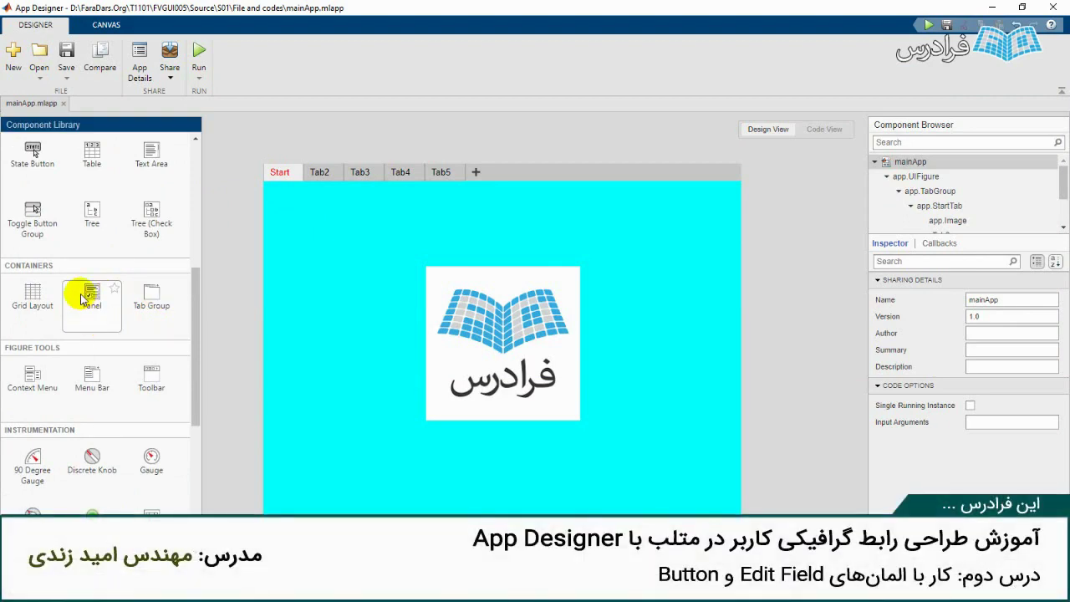
{"action": "left_click", "coordinate": [393, 241]}
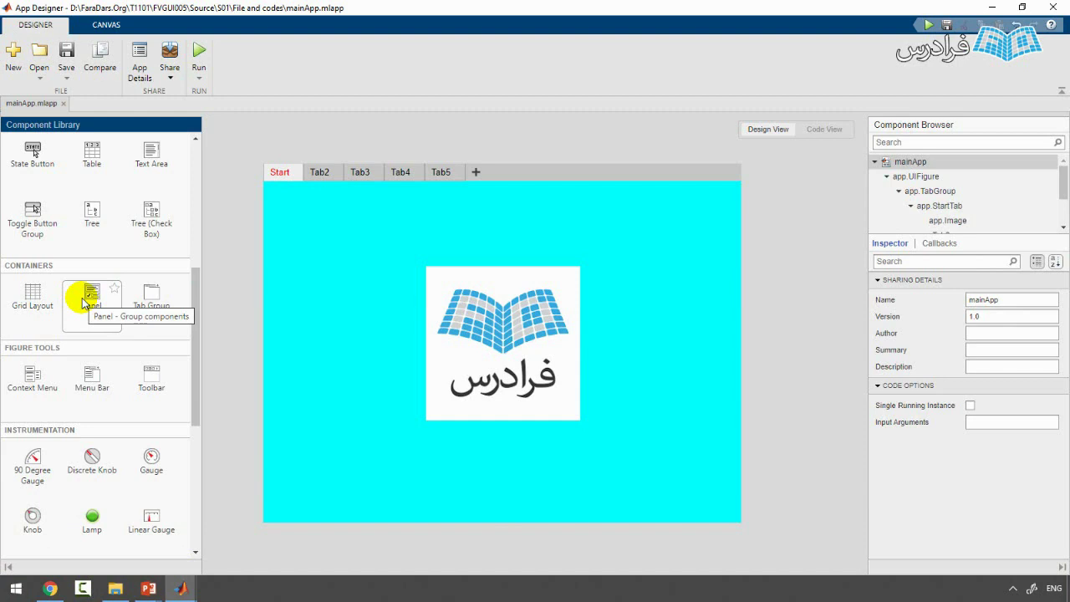
{"action": "left_click", "coordinate": [322, 170]}
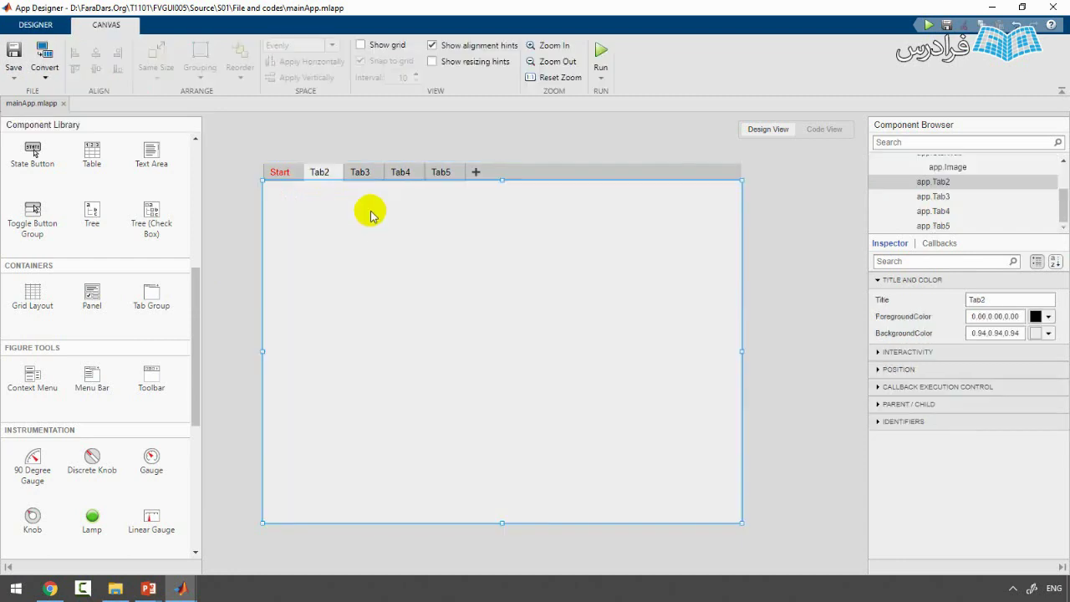
{"action": "left_click", "coordinate": [368, 177]}
{"action": "left_click", "coordinate": [326, 171]}
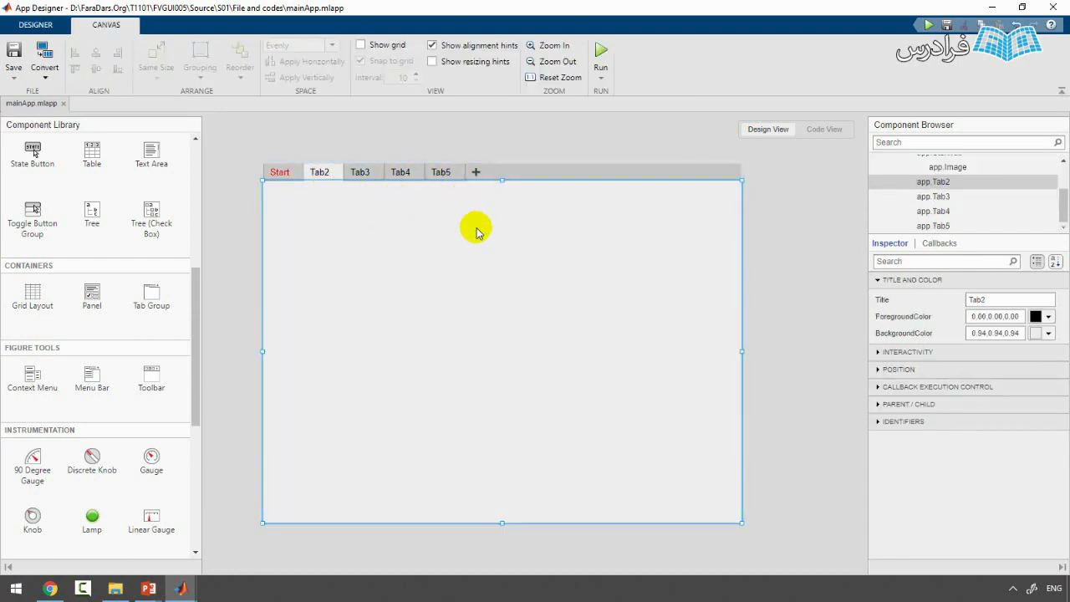
{"action": "scroll", "coordinate": [84, 284], "scroll_direction": "up", "scroll_amount": 5}
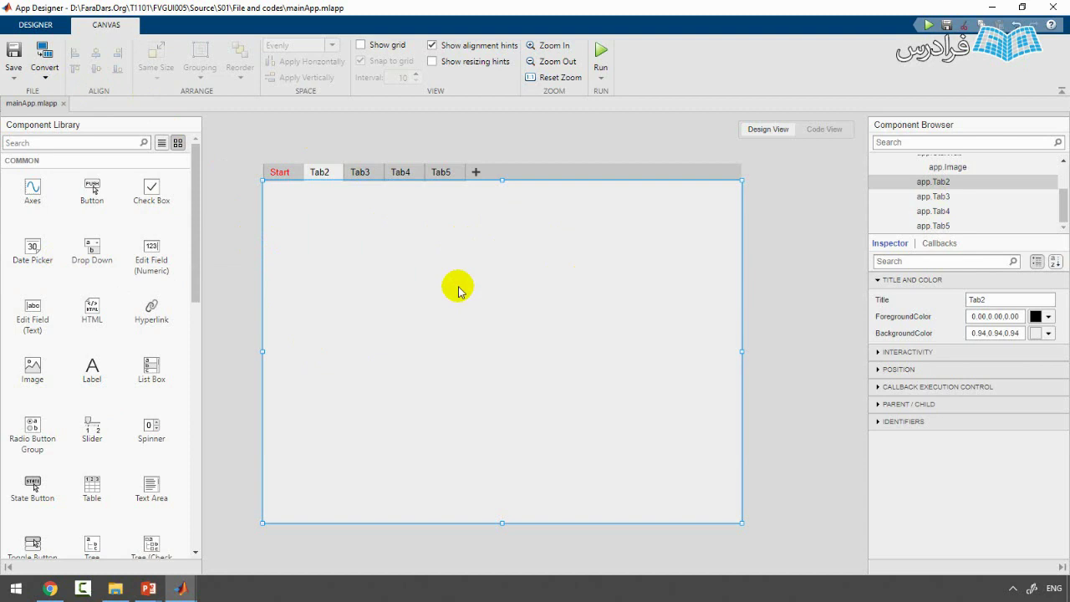
{"action": "left_click", "coordinate": [359, 173]}
{"action": "left_click", "coordinate": [401, 173]}
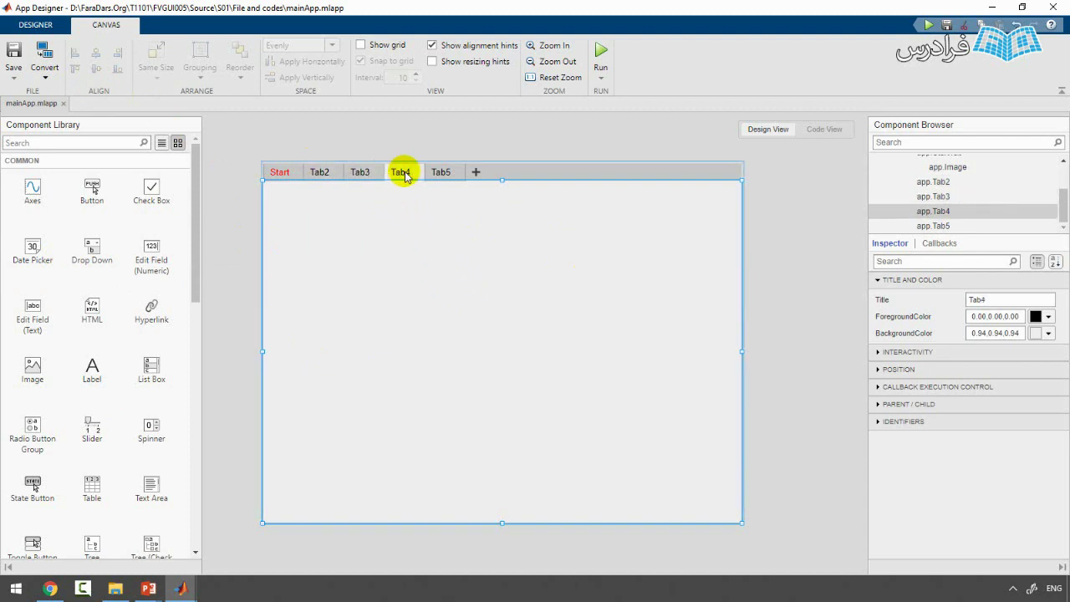
{"action": "left_click", "coordinate": [320, 173]}
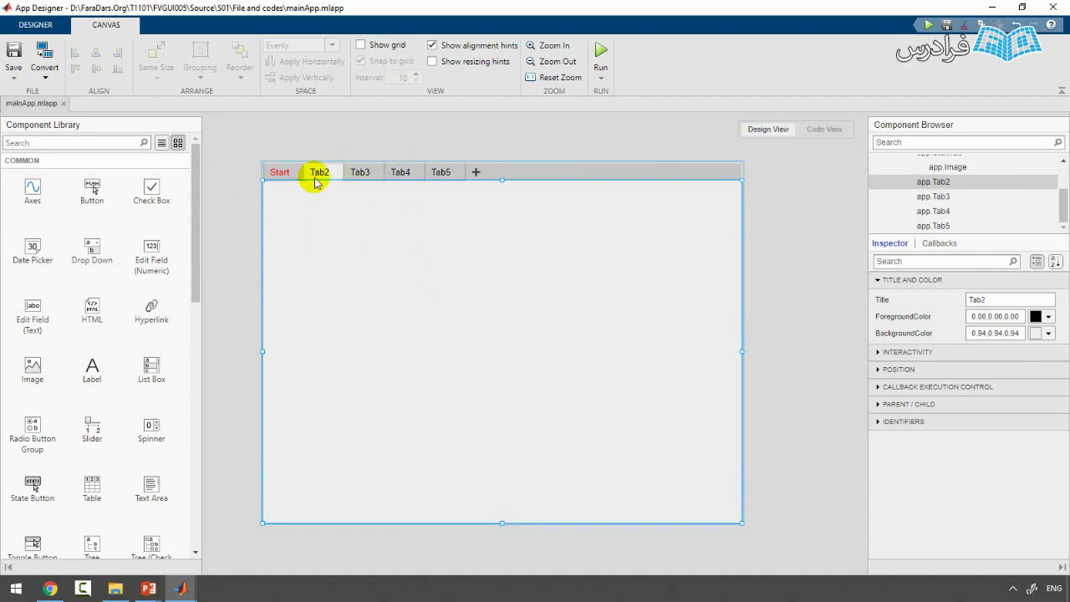
Browse the component library for components that could fill Tab2, Tab3 and Tab4.
{"action": "scroll", "coordinate": [109, 287], "scroll_direction": "down", "scroll_amount": 3}
{"action": "scroll", "coordinate": [109, 286], "scroll_direction": "up", "scroll_amount": 3}
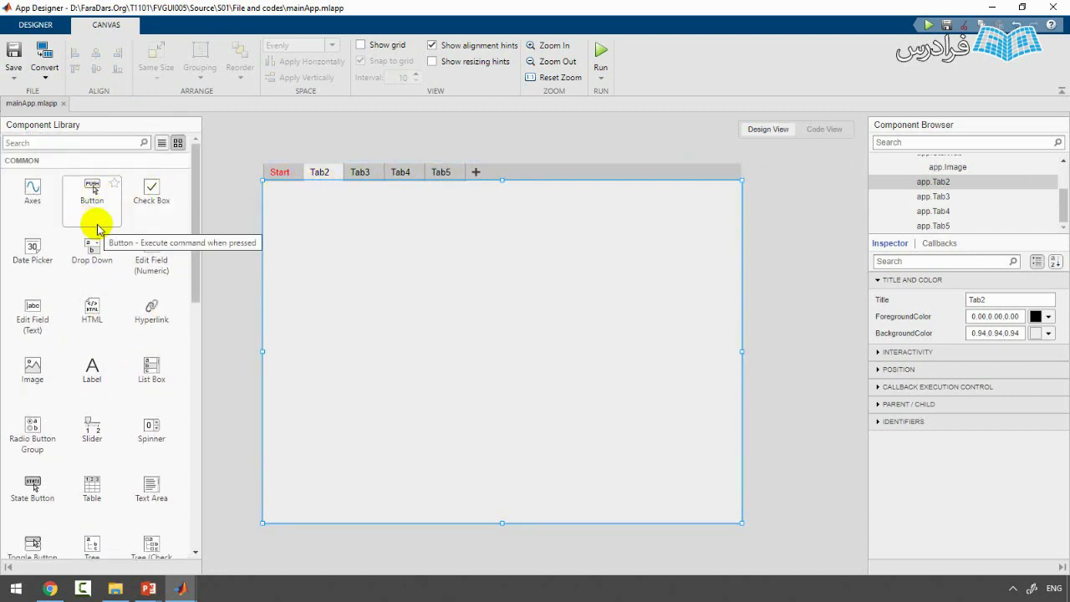
{"action": "left_click", "coordinate": [368, 172]}
{"action": "scroll", "coordinate": [67, 305], "scroll_direction": "down", "scroll_amount": 1}
{"action": "scroll", "coordinate": [67, 305], "scroll_direction": "down", "scroll_amount": 1}
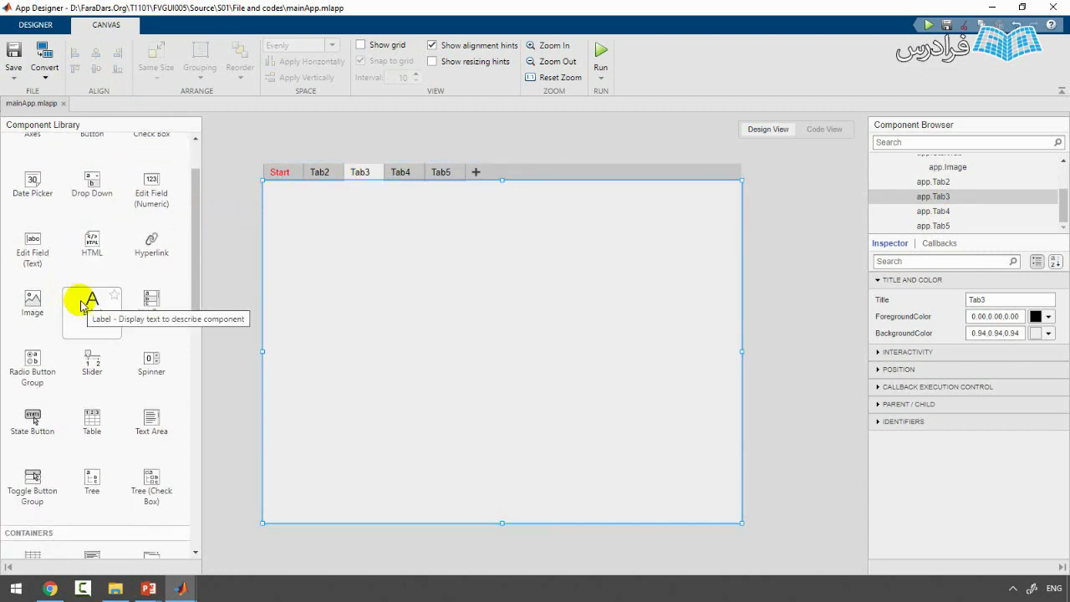
{"action": "left_click", "coordinate": [407, 173]}
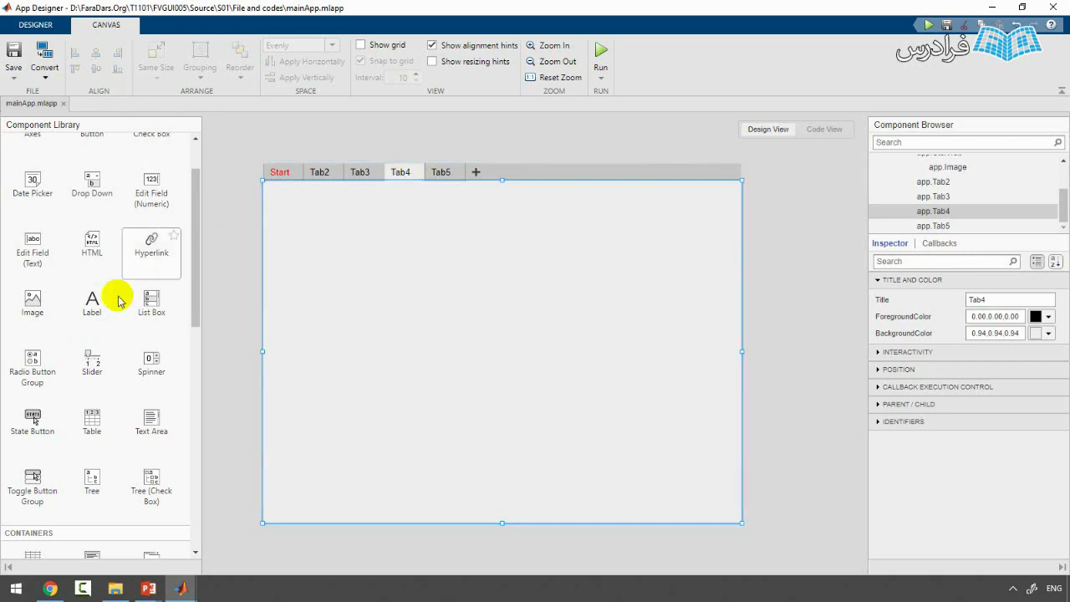
{"action": "scroll", "coordinate": [91, 322], "scroll_direction": "down", "scroll_amount": 9}
{"action": "scroll", "coordinate": [148, 310], "scroll_direction": "up", "scroll_amount": 10}
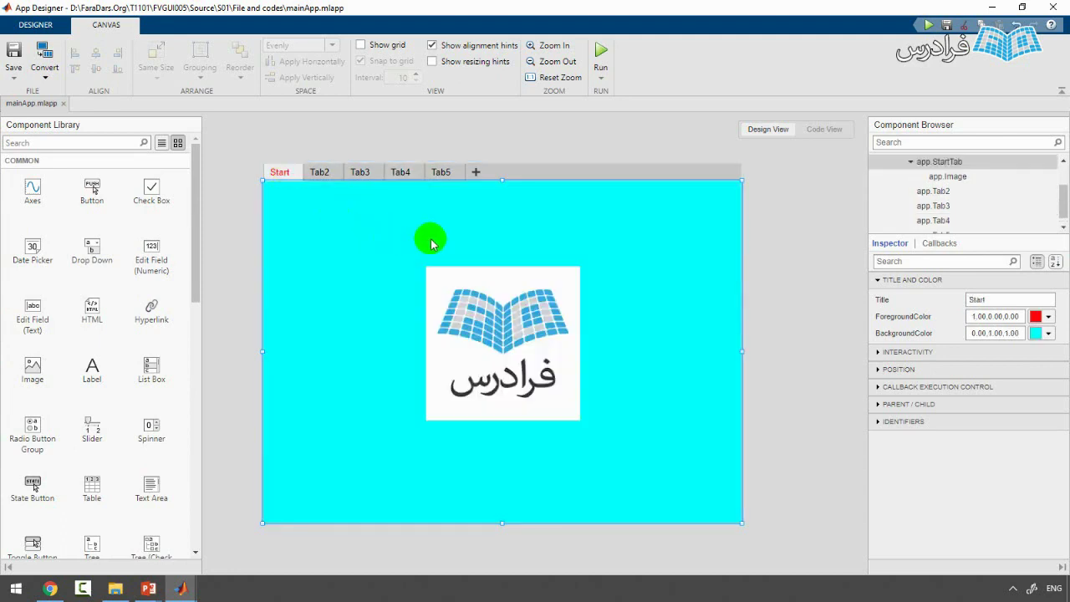
Check the Start tab and the tab group's properties, and open Tab2 on the canvas.
{"action": "mouse_move", "coordinate": [527, 326]}
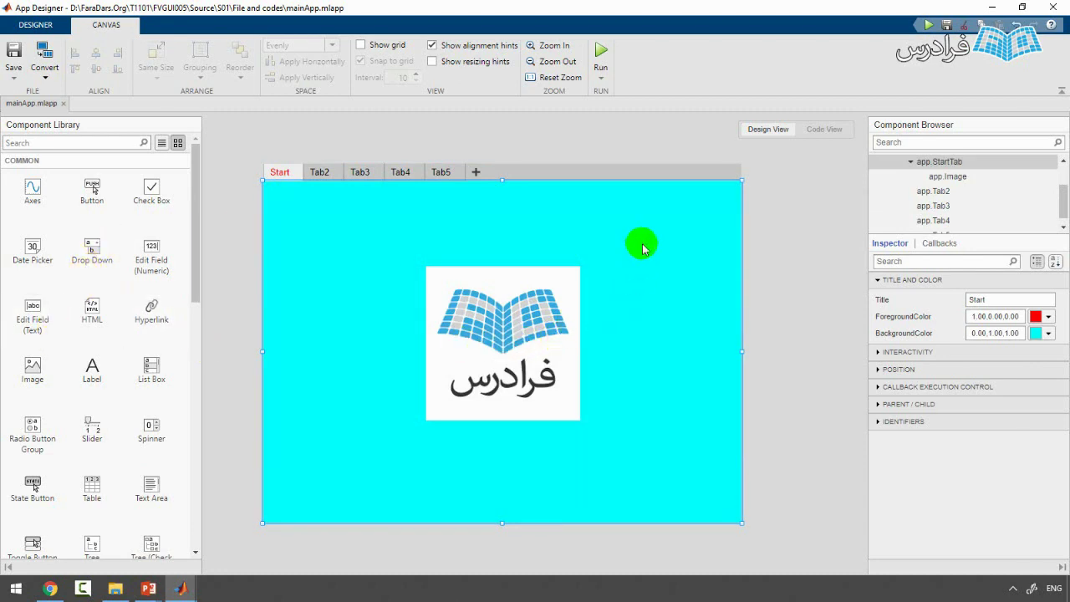
{"action": "left_click", "coordinate": [681, 175]}
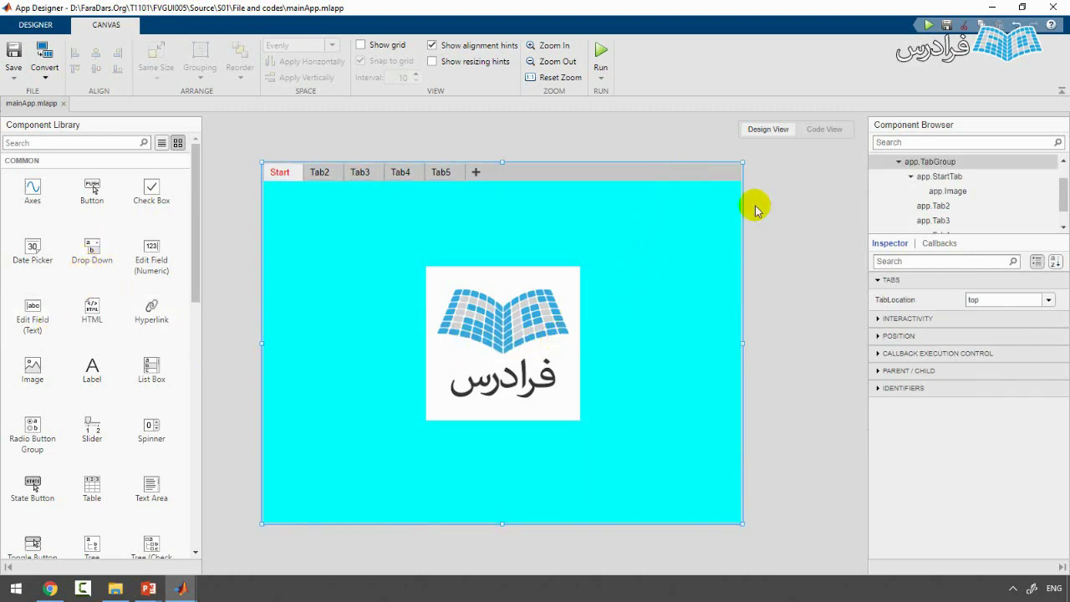
{"action": "left_click", "coordinate": [776, 224]}
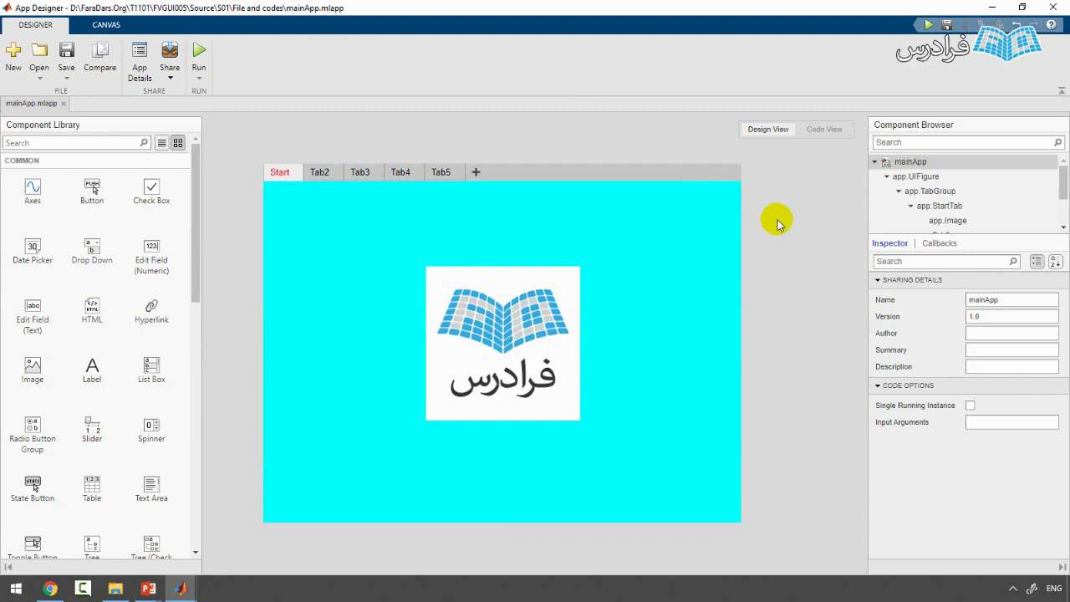
{"action": "left_click", "coordinate": [321, 172]}
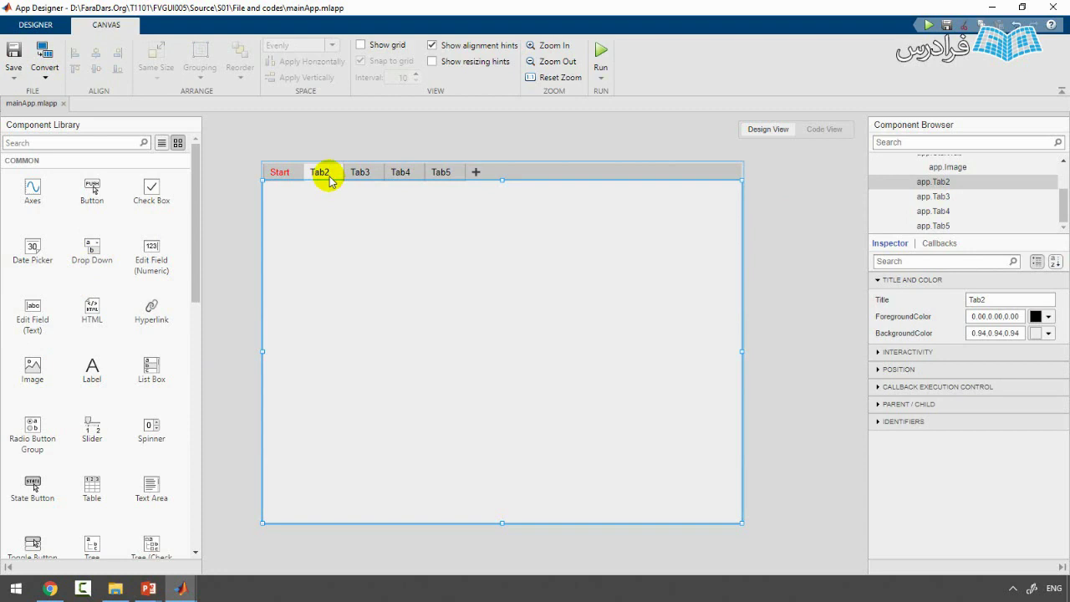
Rename Tab2 as Buttons and set its title's foreground colour to blue.
{"action": "double_click", "coordinate": [321, 173]}
{"action": "type", "text": "Buttons"}
{"action": "left_click", "coordinate": [371, 210]}
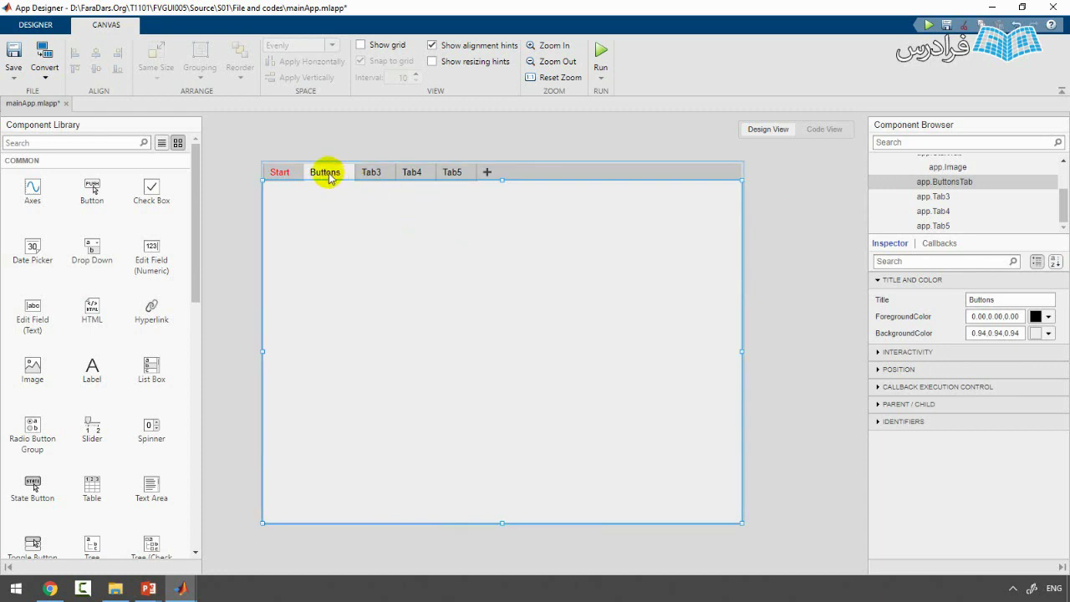
{"action": "left_click", "coordinate": [1047, 317]}
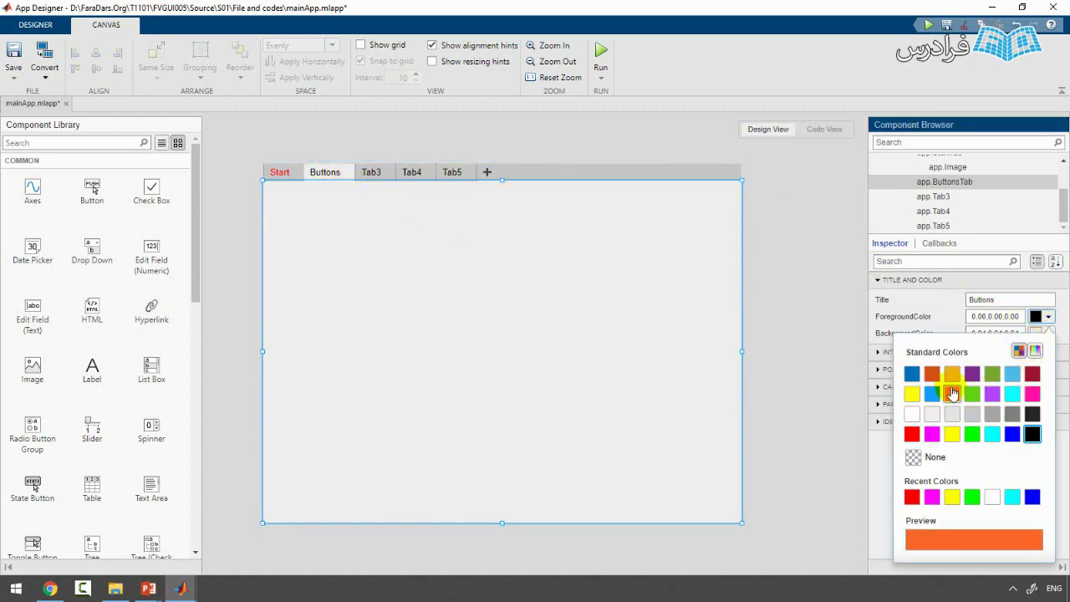
{"action": "left_click", "coordinate": [1012, 434]}
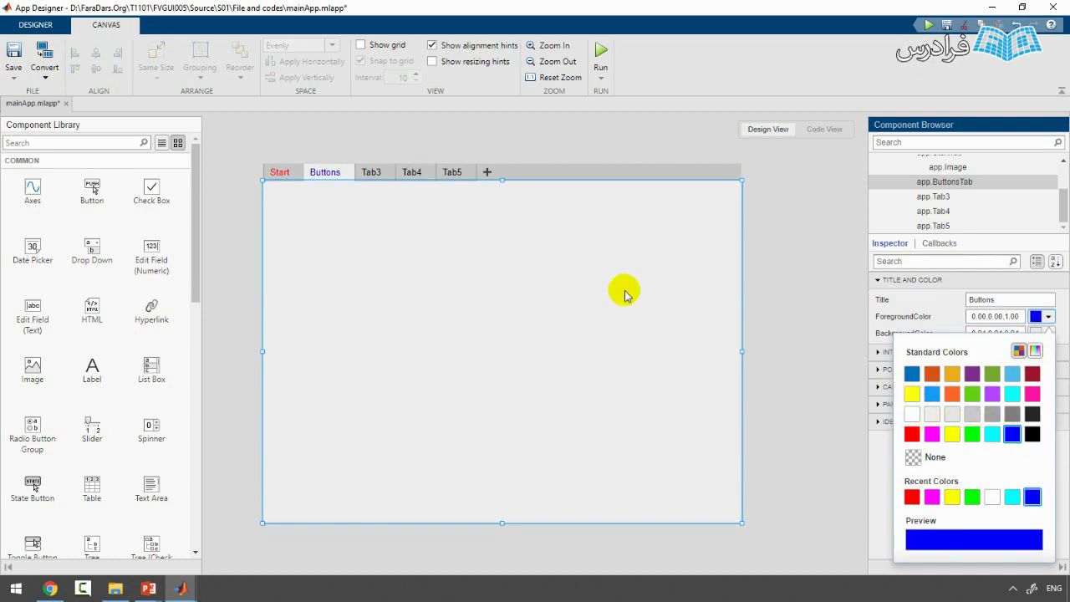
{"action": "left_click", "coordinate": [715, 310]}
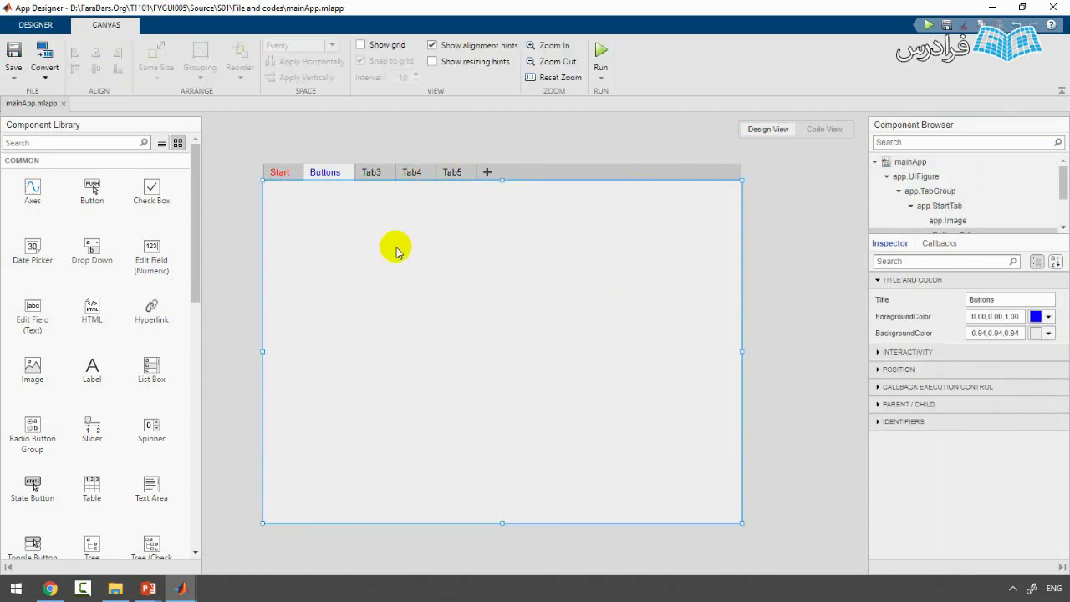
Search the component library for "text" and add an Edit Field (Text) to the upper part of the Buttons page.
{"action": "left_click", "coordinate": [98, 143]}
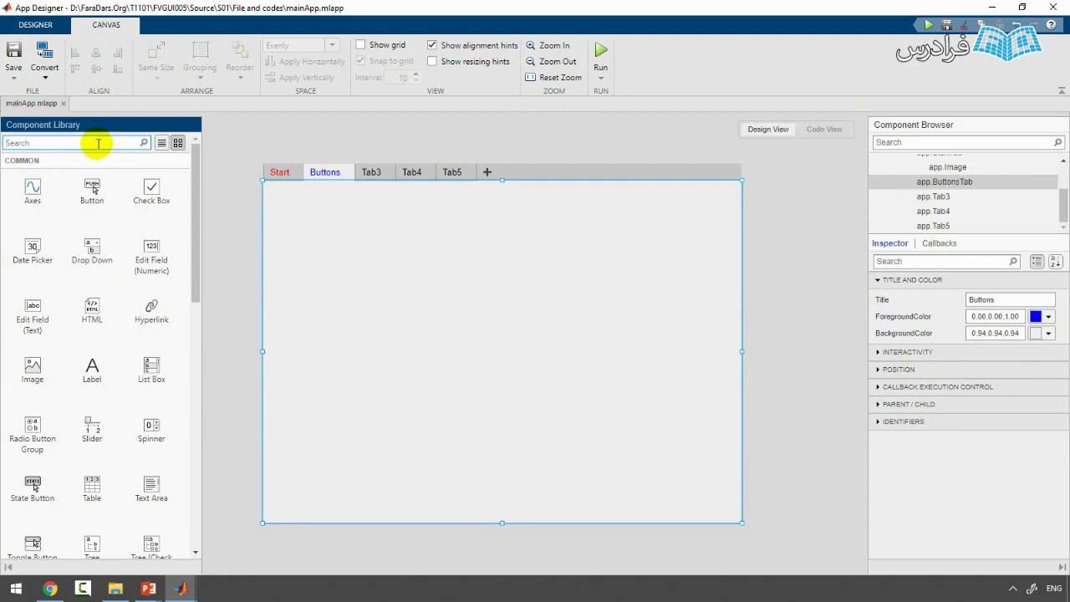
{"action": "type", "text": "text"}
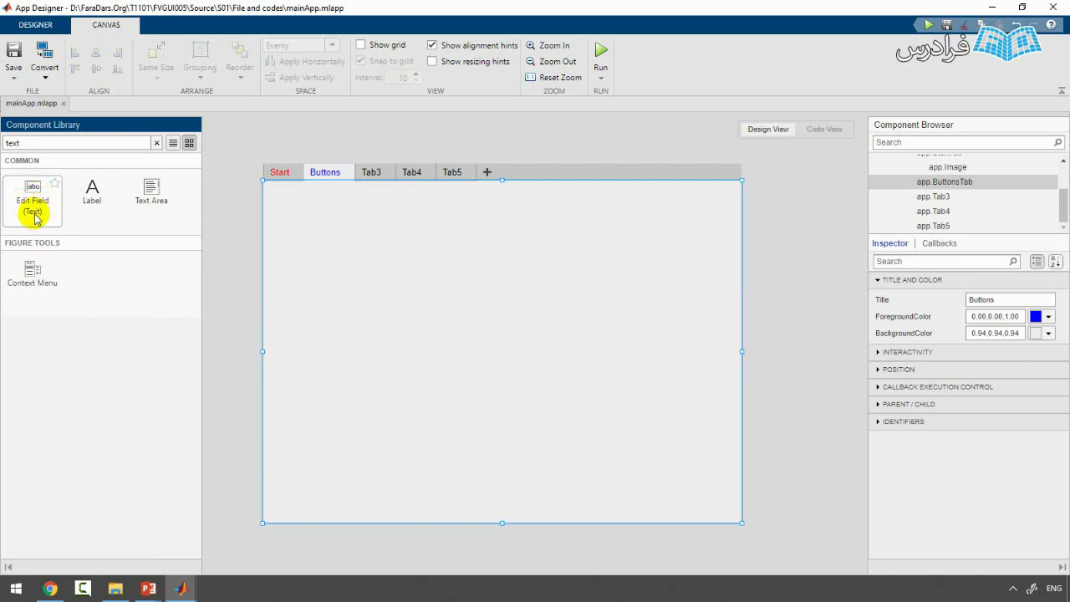
{"action": "left_click_drag", "start_coordinate": [39, 193], "coordinate": [406, 240]}
{"action": "left_click", "coordinate": [427, 271]}
{"action": "left_click", "coordinate": [422, 237]}
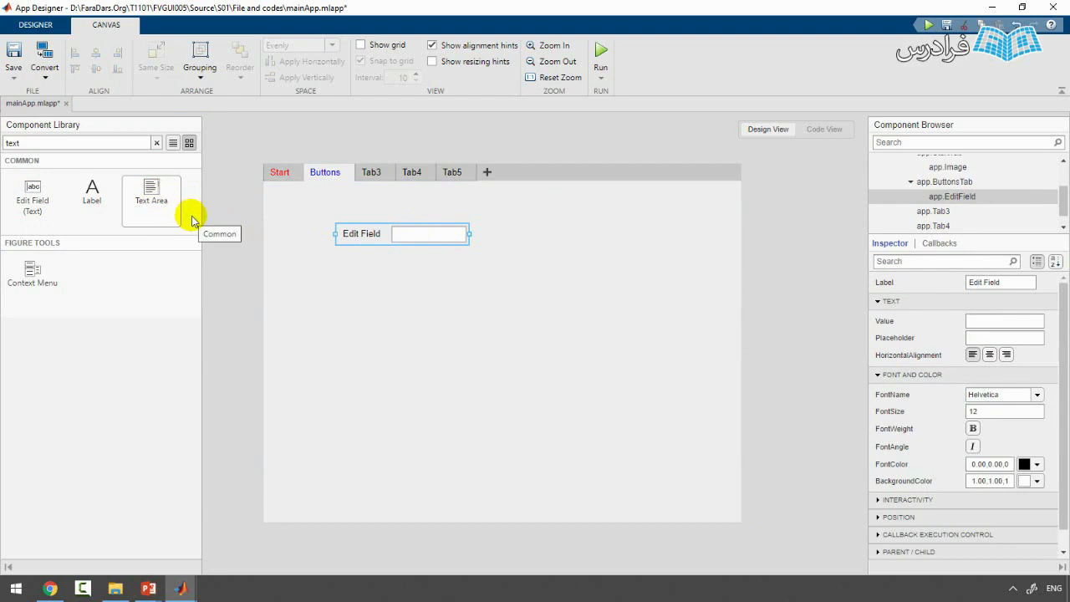
Place a Text Area in the lower part of the Buttons page and delete it again.
{"action": "left_click_drag", "start_coordinate": [192, 219], "coordinate": [560, 314]}
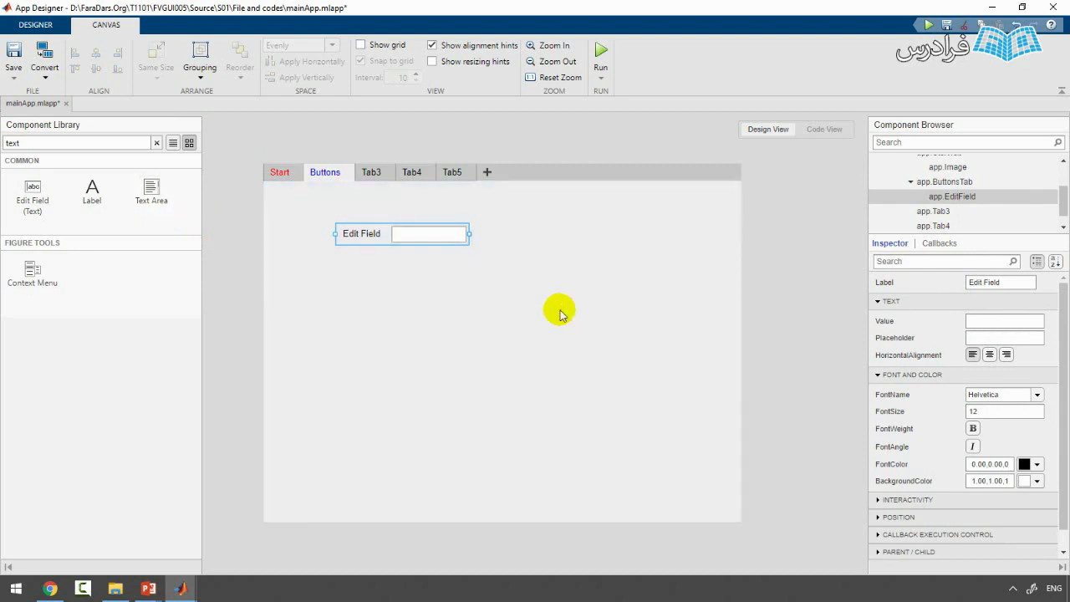
{"action": "left_click_drag", "start_coordinate": [175, 203], "coordinate": [602, 389]}
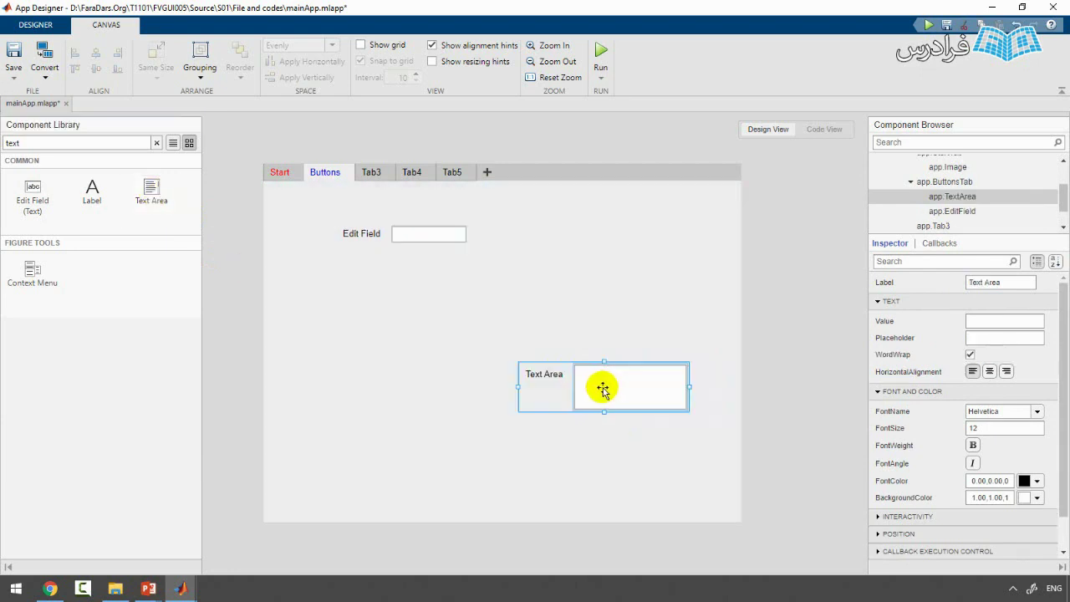
{"action": "left_click", "coordinate": [626, 337]}
{"action": "left_click", "coordinate": [619, 383]}
{"action": "key", "text": "Delete"}
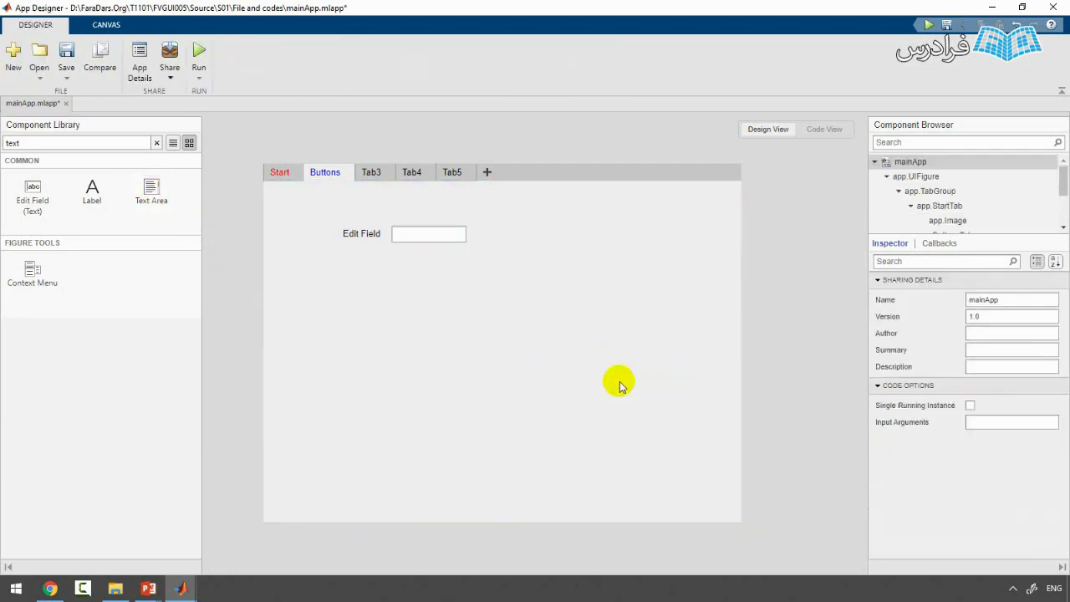
Move the Edit Field with its label closer to the upper-left corner of the Buttons page.
{"action": "left_click_drag", "start_coordinate": [394, 232], "coordinate": [373, 219]}
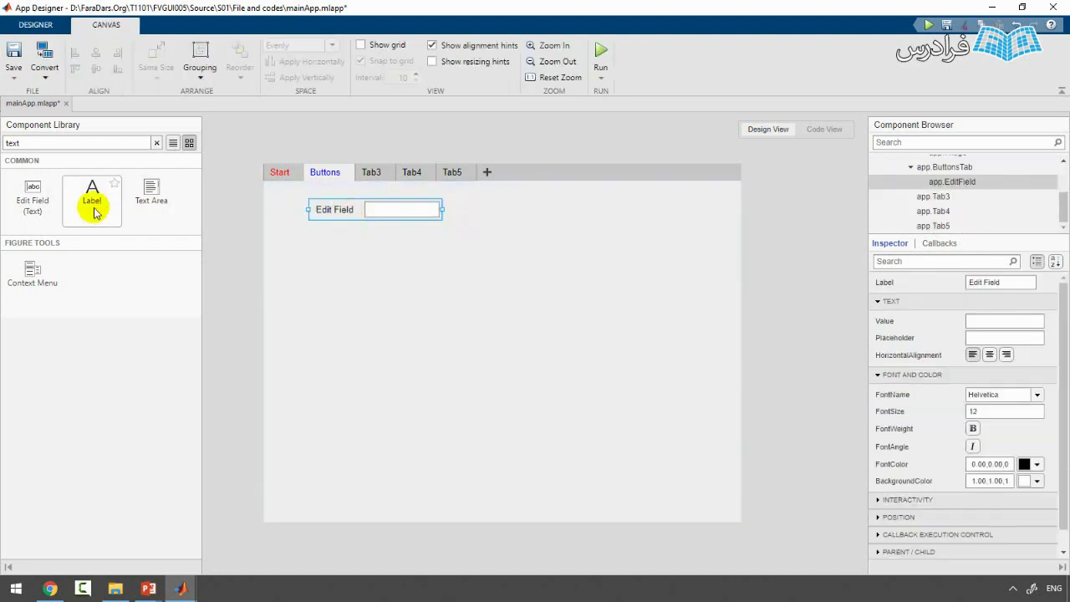
{"action": "left_click", "coordinate": [386, 212]}
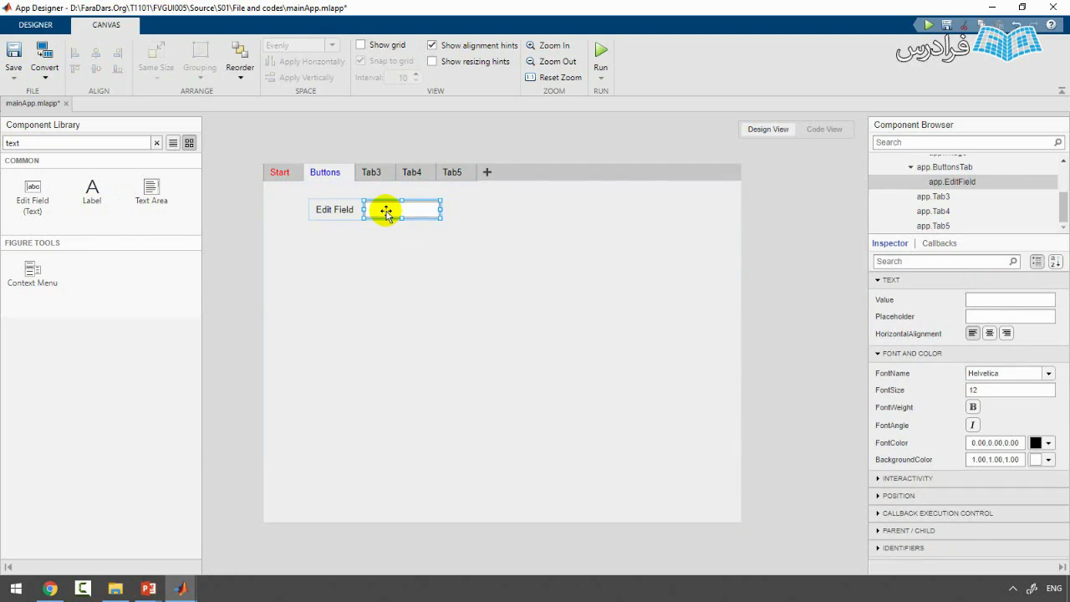
{"action": "left_click", "coordinate": [386, 211]}
{"action": "left_click", "coordinate": [392, 210]}
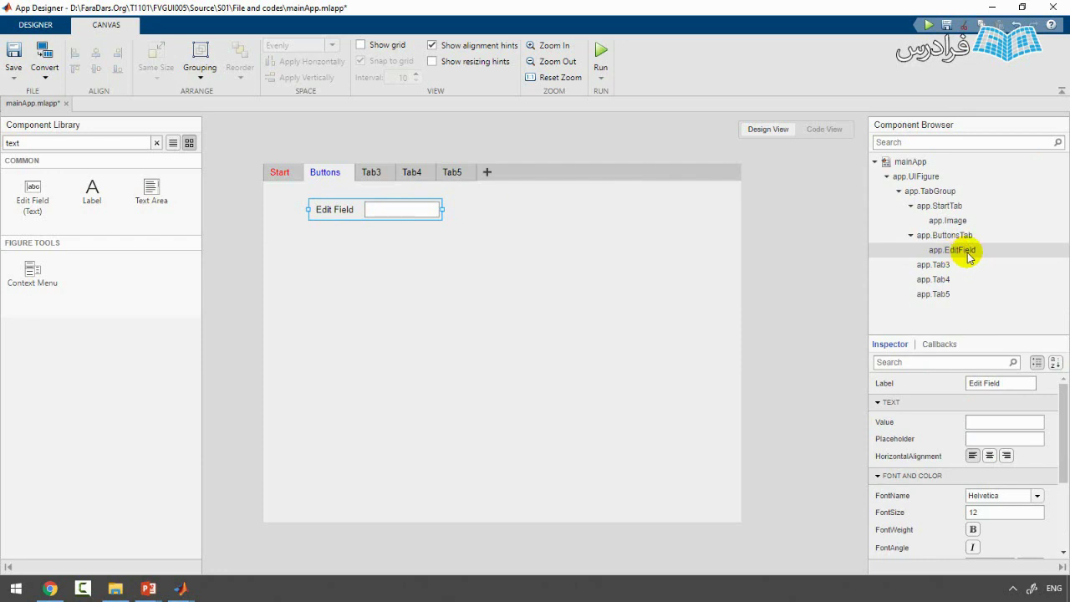
Duplicate the Edit Field with its label and align the copy directly below the original.
{"action": "left_click", "coordinate": [371, 211]}
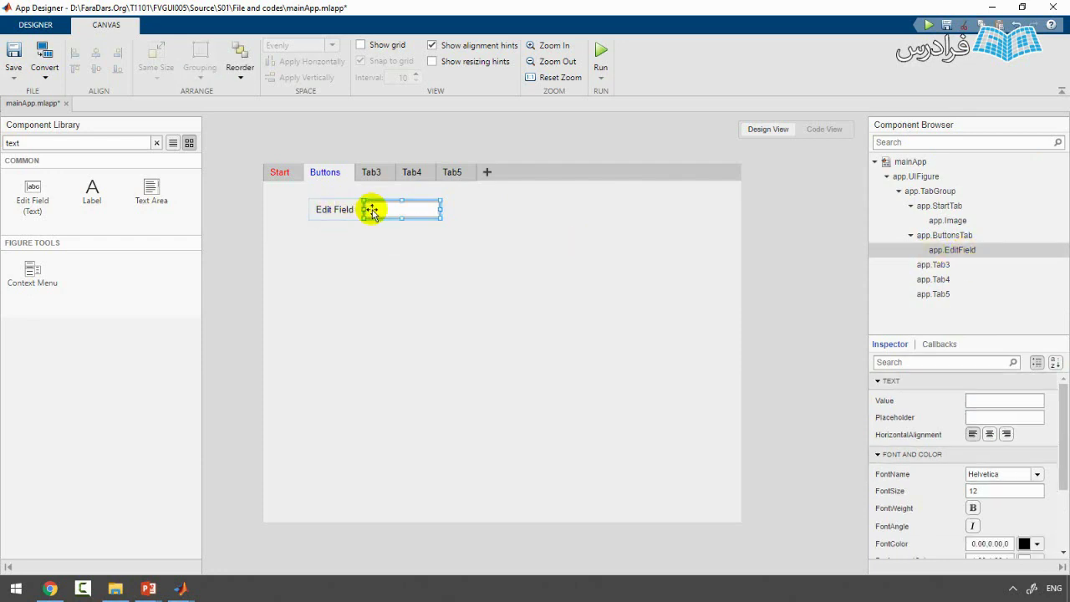
{"action": "left_click", "coordinate": [357, 216]}
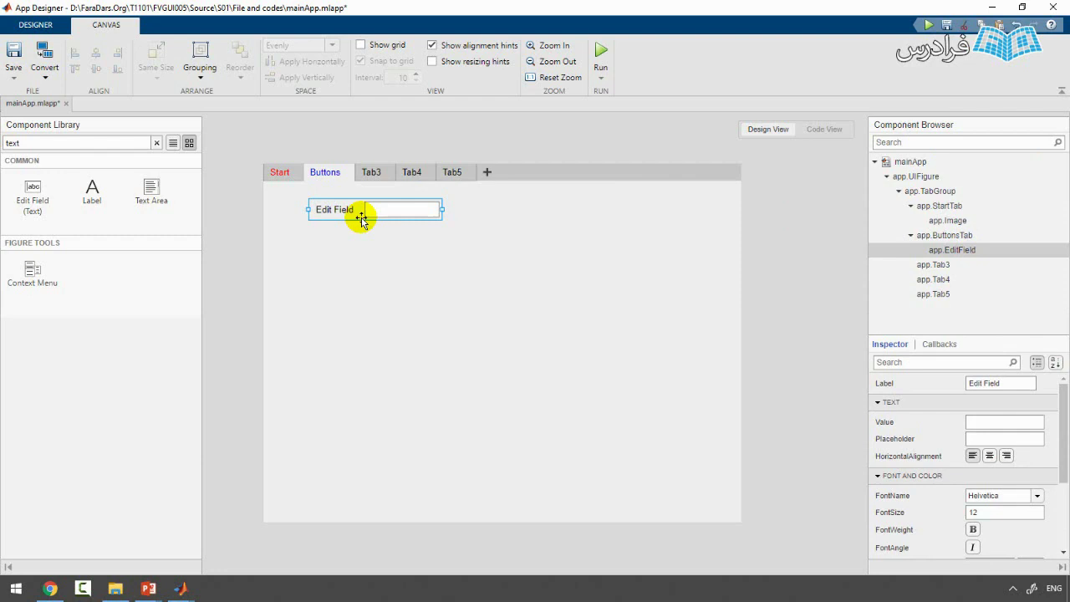
{"action": "key", "text": "ctrl+d"}
{"action": "left_click_drag", "start_coordinate": [382, 234], "coordinate": [369, 249]}
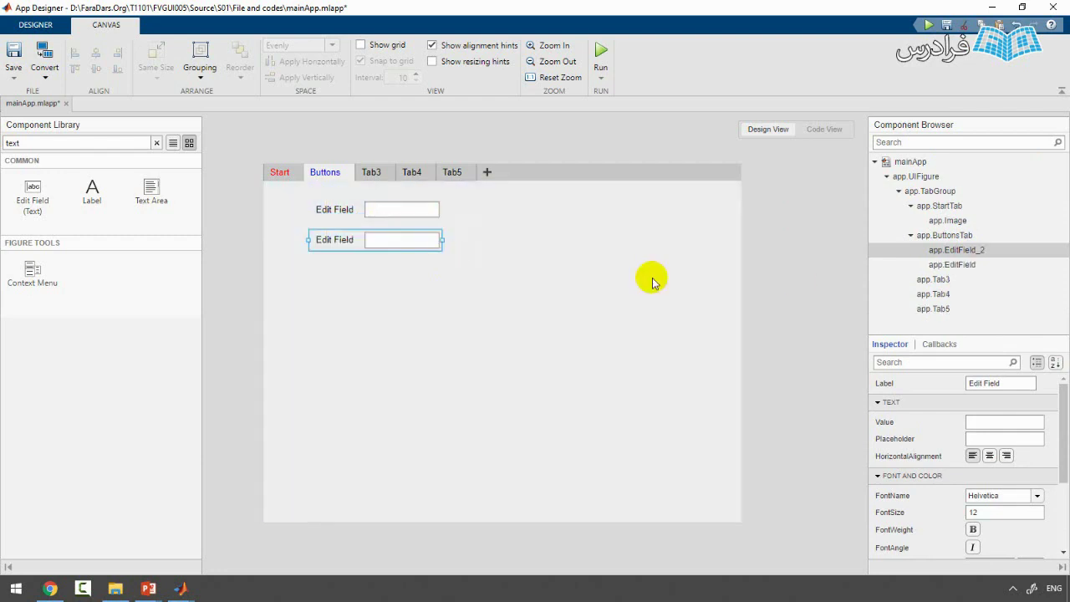
Check which edit field app.EditField refers to, and undo both the copy's move and the duplication.
{"action": "left_click", "coordinate": [964, 268]}
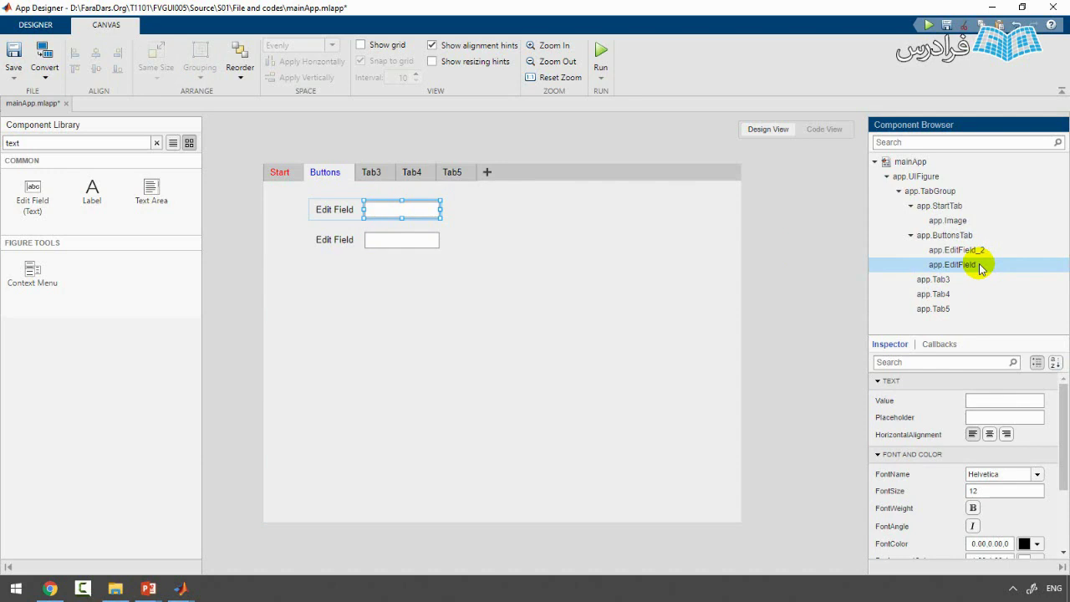
{"action": "left_click", "coordinate": [517, 240]}
{"action": "key", "text": "ctrl+z"}
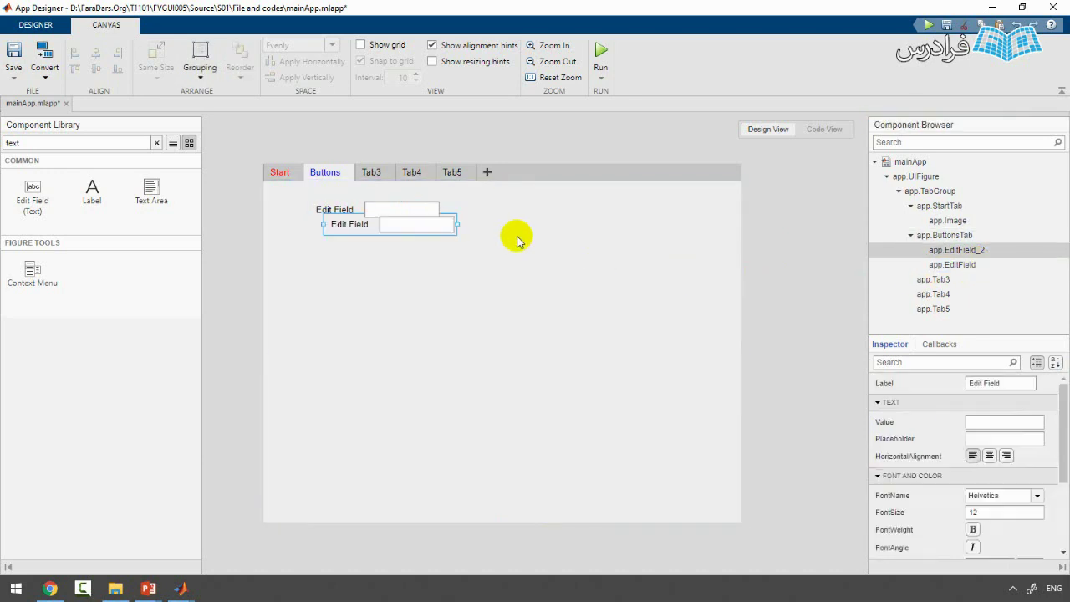
{"action": "key", "text": "ctrl+z"}
Rename the edit field component app.EditField as myText in the component tree.
{"action": "left_click", "coordinate": [396, 215]}
{"action": "left_click", "coordinate": [348, 224]}
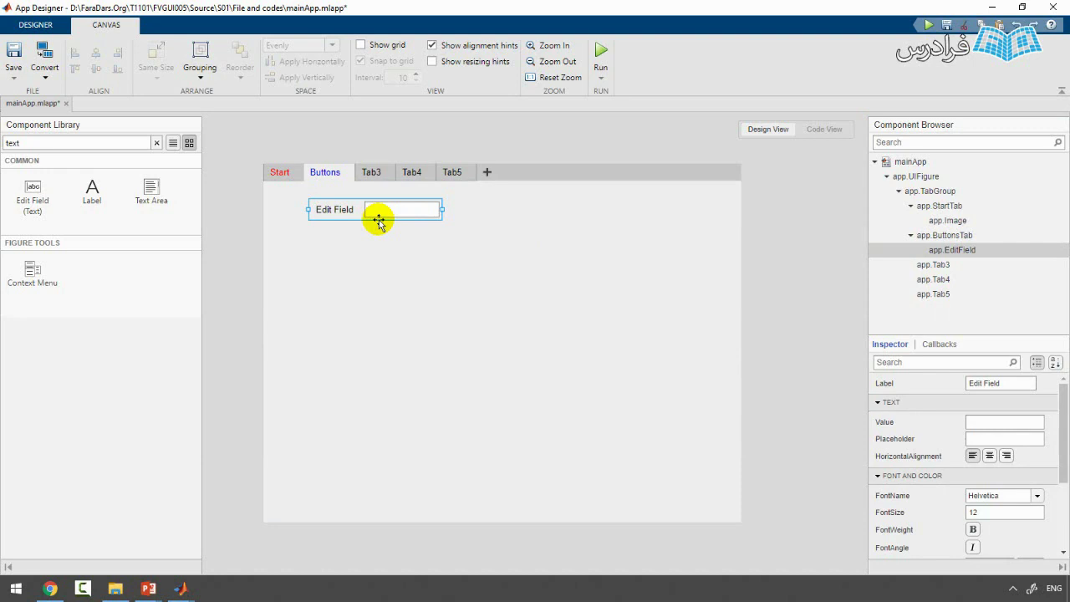
{"action": "double_click", "coordinate": [975, 250]}
{"action": "type", "text": "m"}
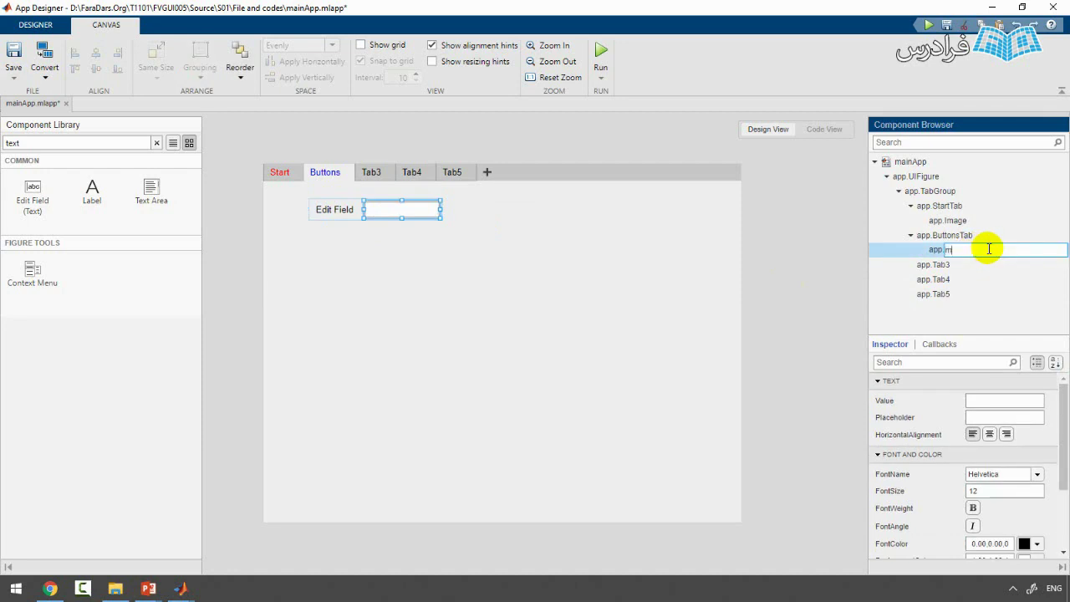
{"action": "type", "text": "yText"}
{"action": "left_click", "coordinate": [669, 287]}
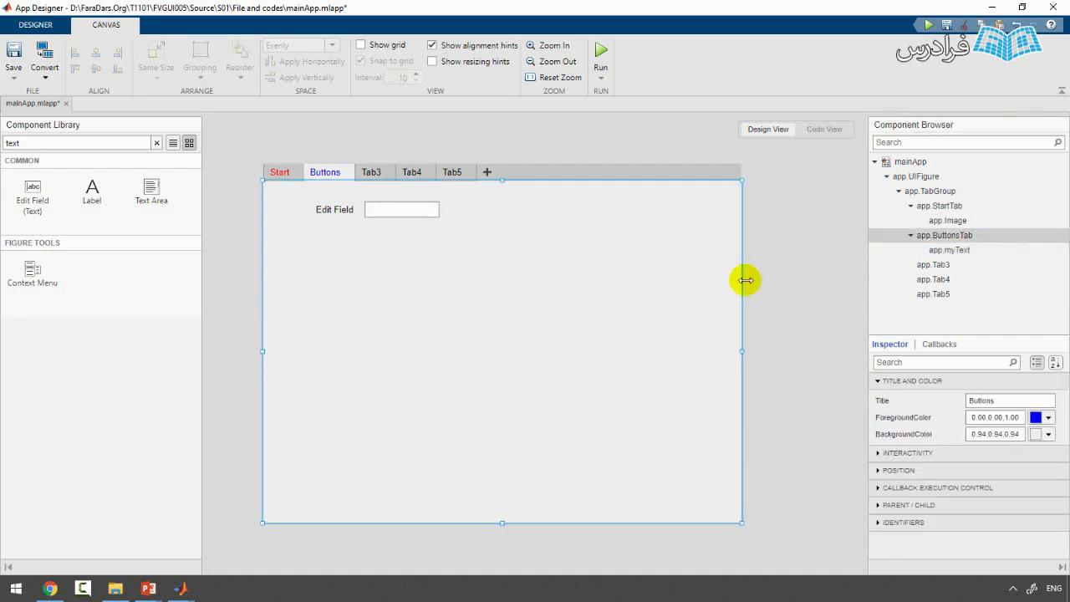
Examine the text box of app.myText and its separate Edit Field label up close.
{"action": "left_click", "coordinate": [964, 249]}
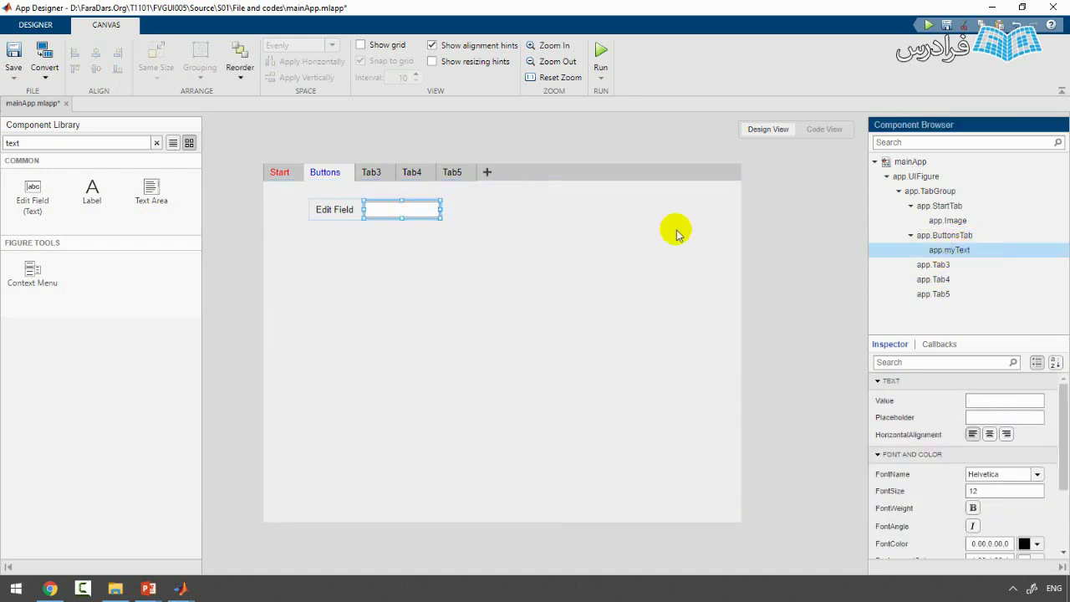
{"action": "left_click", "coordinate": [330, 211]}
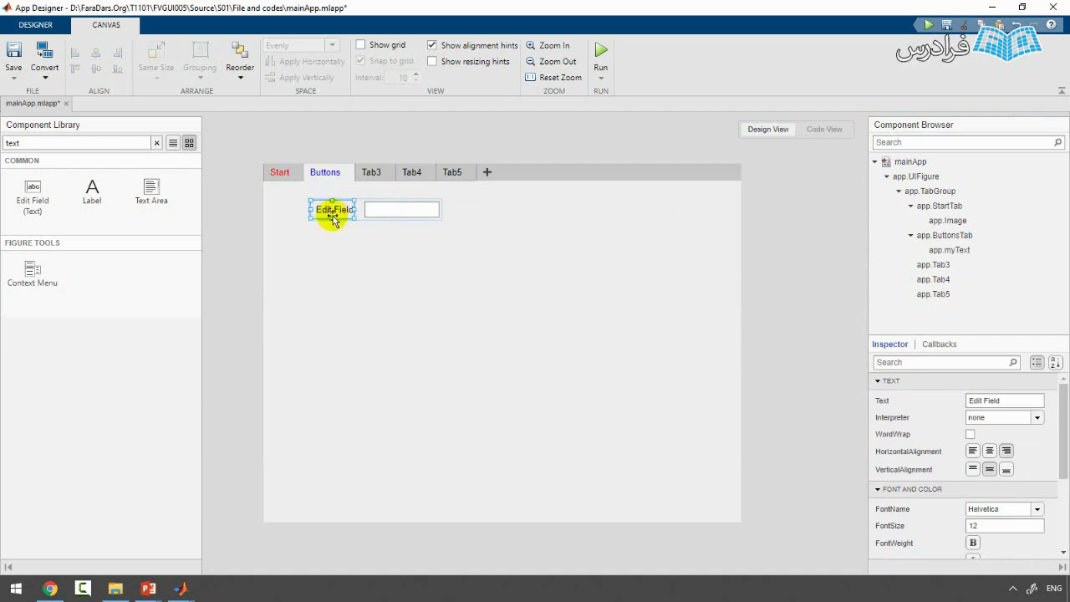
{"action": "scroll", "coordinate": [322, 206], "scroll_direction": "up", "scroll_amount": 1}
{"action": "scroll", "coordinate": [327, 209], "scroll_direction": "up", "scroll_amount": 1}
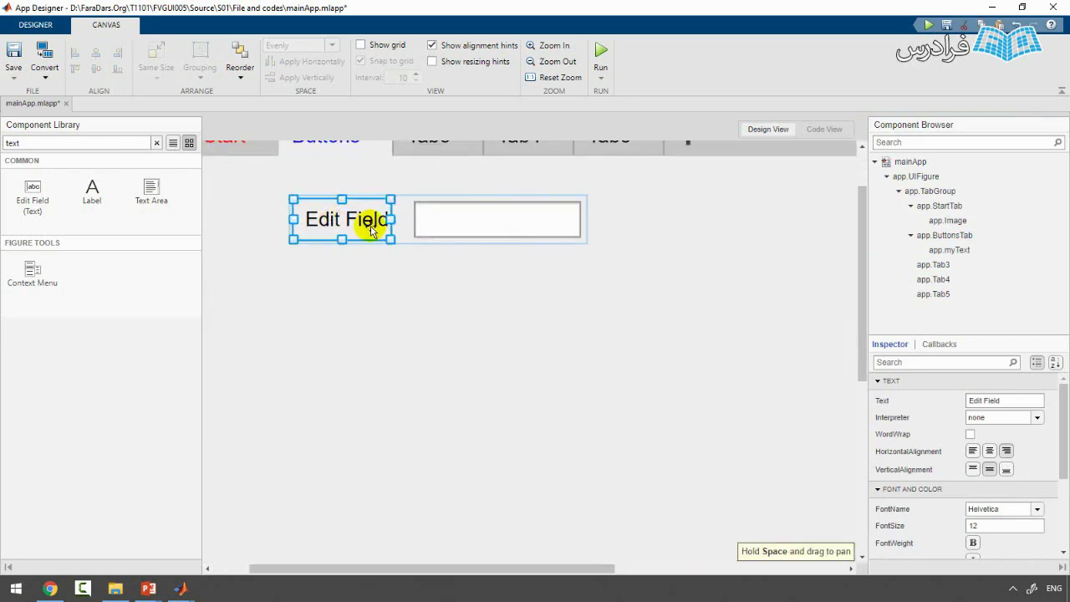